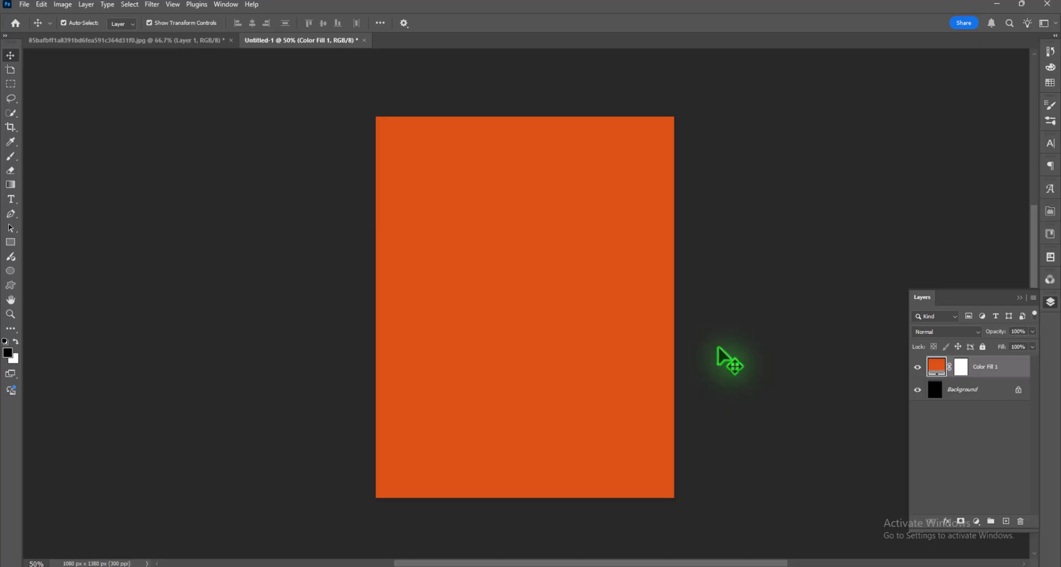
# - Draw a tall rectangle about 330 × 803 px extending down from near the canvas's top edge
pyautogui.click(10, 242)
pyautogui.click(498, 128)
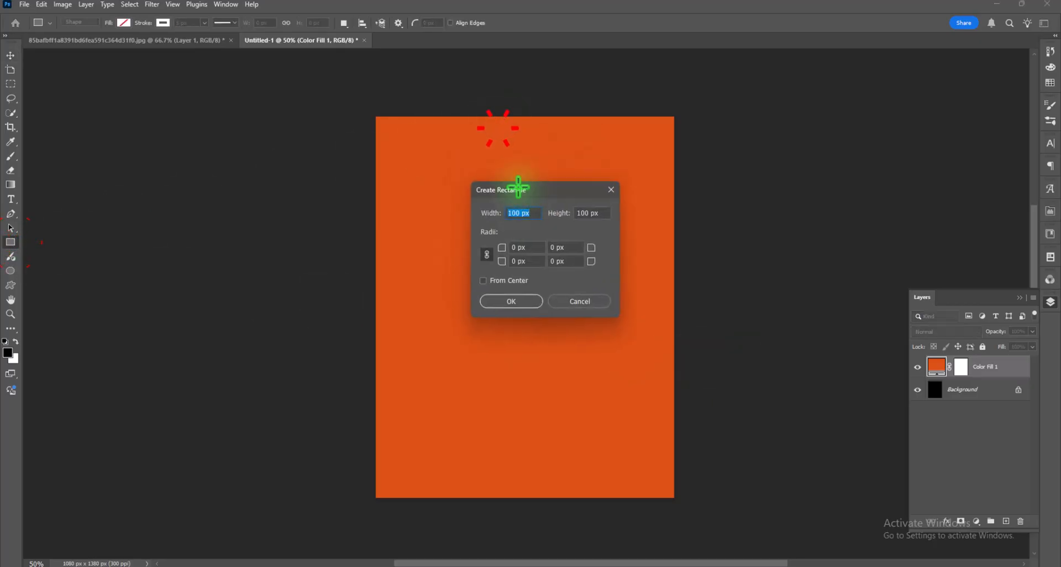
pyautogui.click(578, 300)
pyautogui.moveTo(487, 117); pyautogui.dragTo(579, 340)
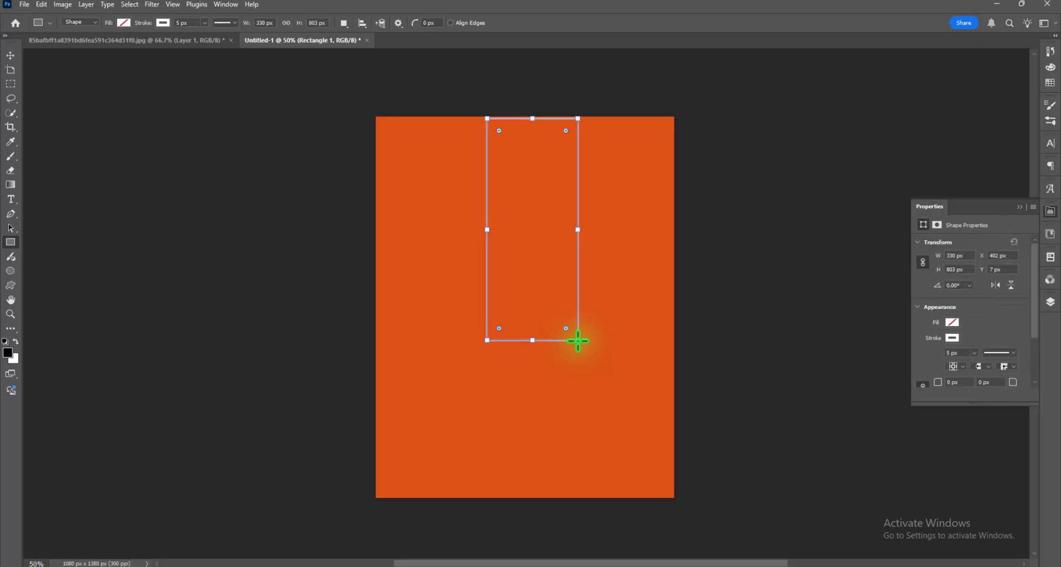
# - Give the tall rectangle a white fill and no stroke
pyautogui.click(952, 322)
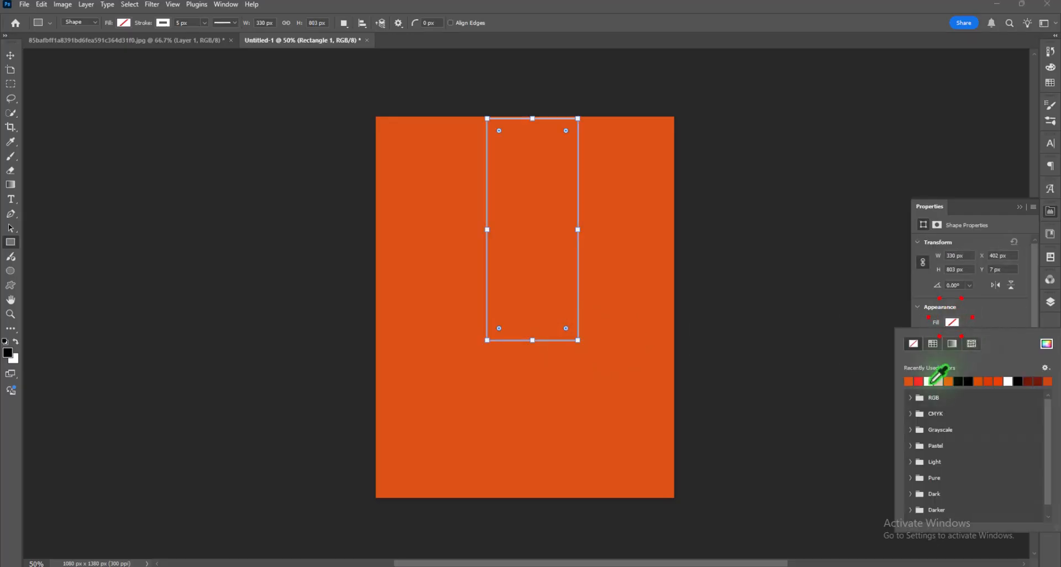
pyautogui.click(940, 374)
pyautogui.click(974, 319)
pyautogui.click(952, 338)
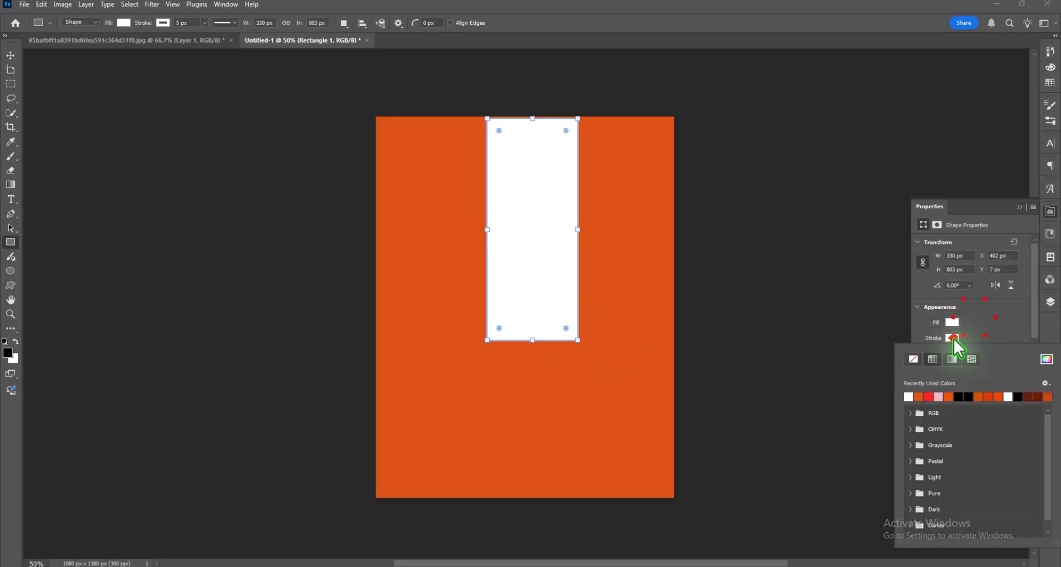
pyautogui.click(908, 354)
pyautogui.click(988, 317)
pyautogui.press('v')
pyautogui.click(737, 270)
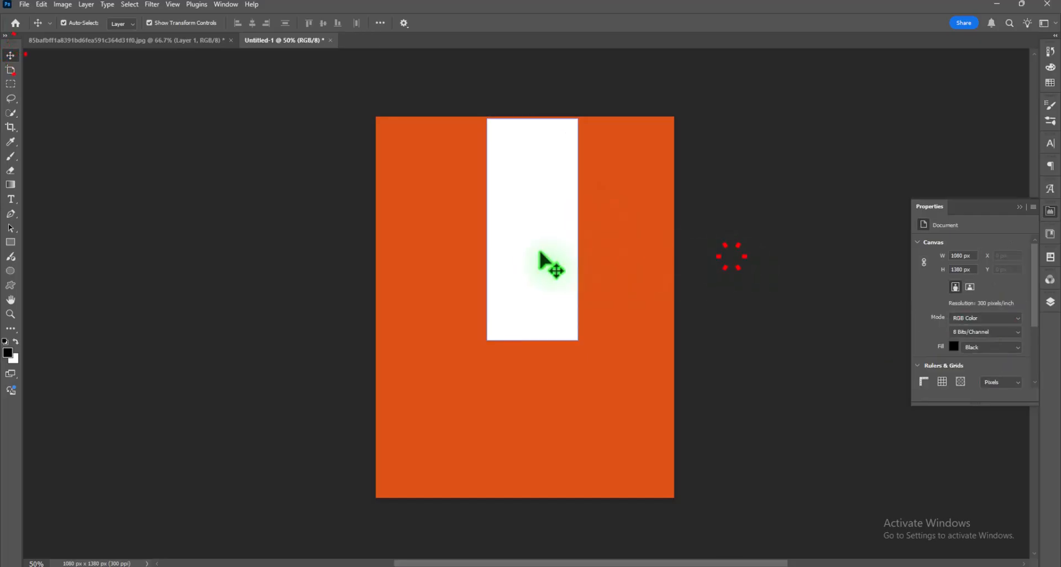
# - Centre the white rectangle horizontally and vertically on the canvas
pyautogui.moveTo(544, 259); pyautogui.dragTo(540, 255)
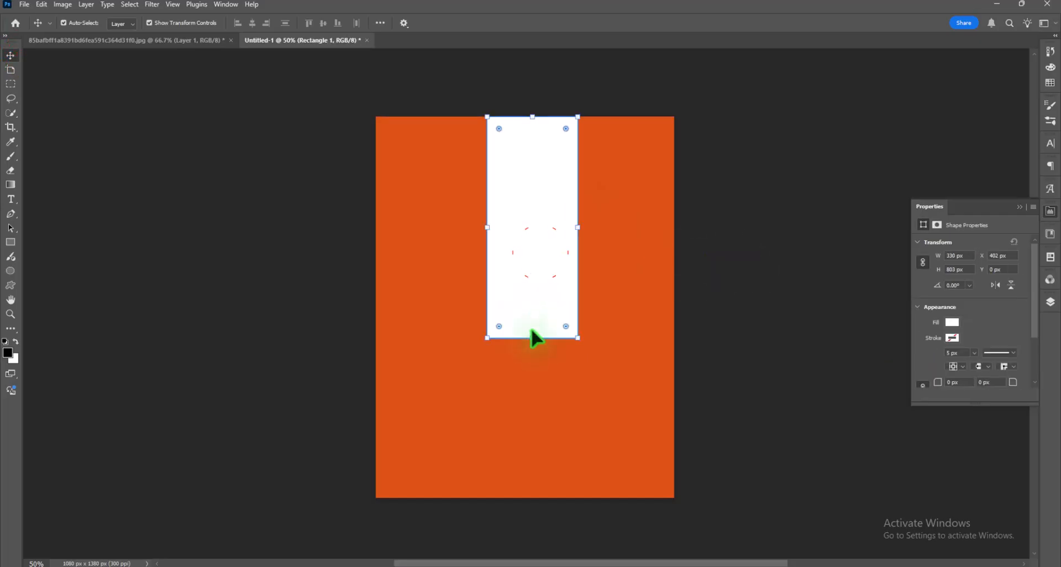
pyautogui.hotkey('ctrl', 'a')
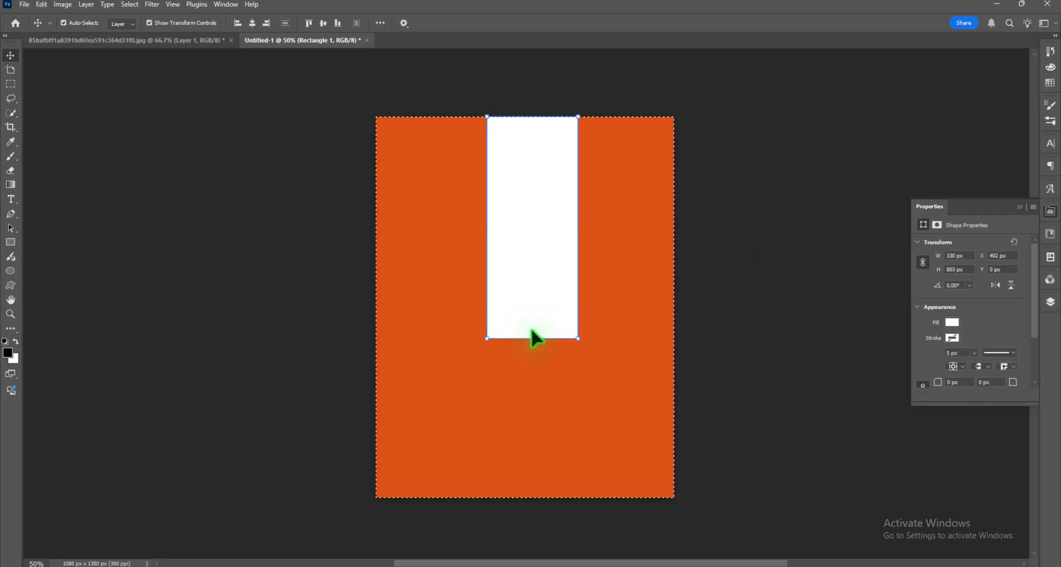
pyautogui.click(252, 22)
pyautogui.click(324, 24)
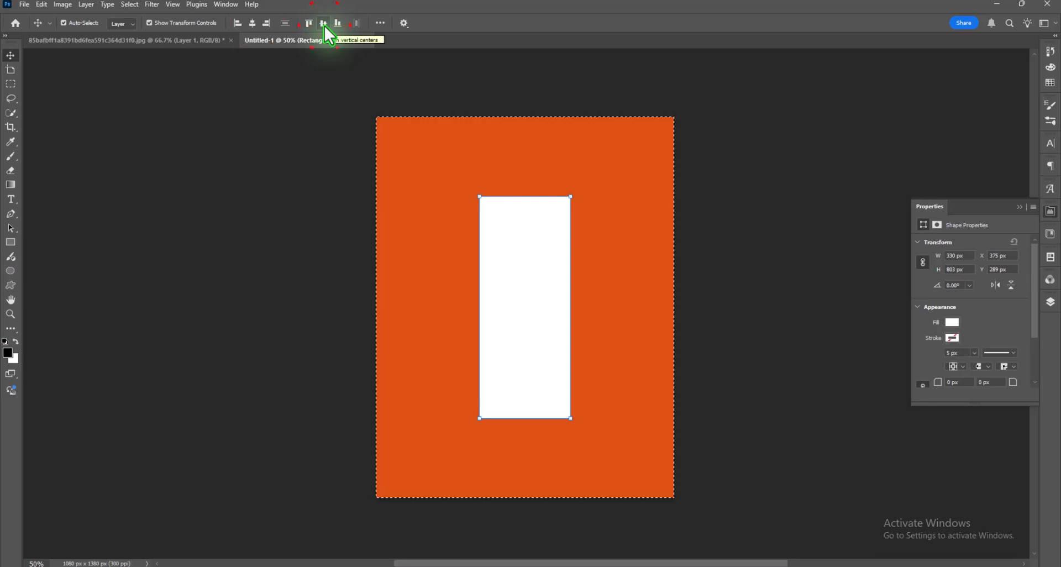
pyautogui.click(256, 24)
pyautogui.hotkey('ctrl', 'd')
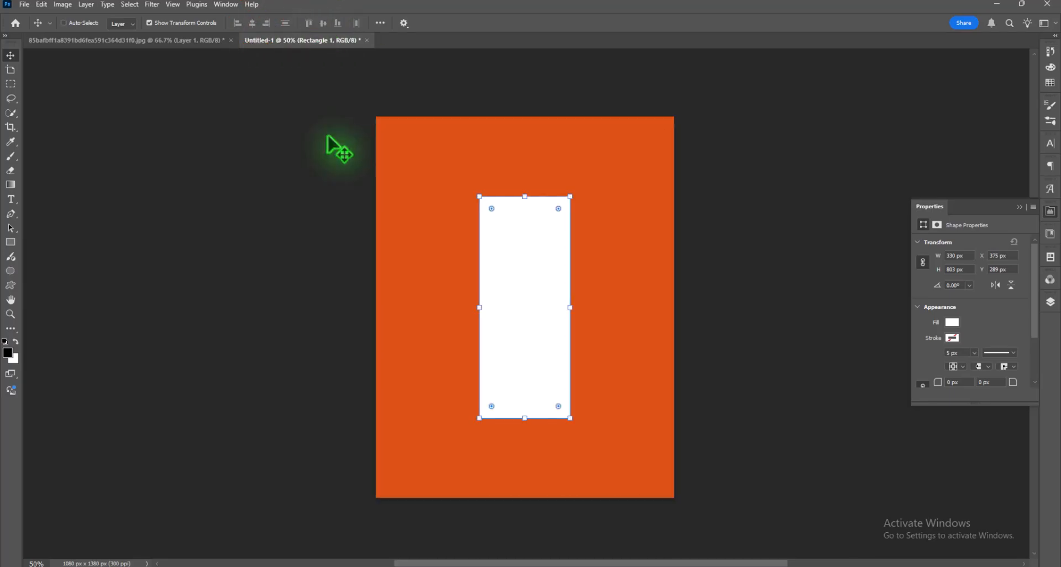
# - Move the white rectangle straight up until it is flush with the canvas's top edge
pyautogui.click(776, 249)
pyautogui.click(534, 249)
pyautogui.moveTo(529, 293); pyautogui.dragTo(533, 214)
pyautogui.click(718, 324)
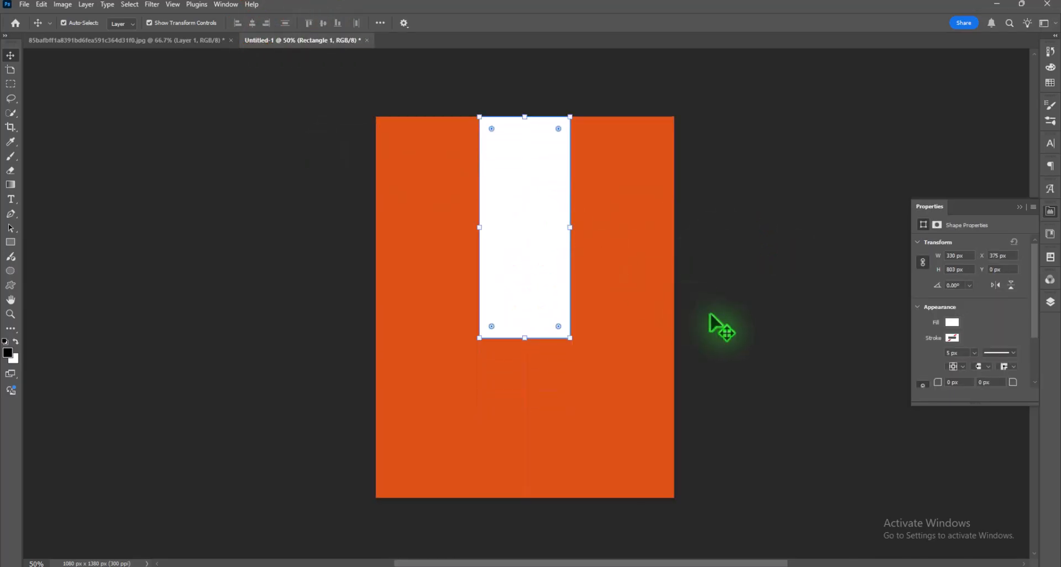
# - Draw a second rectangle about 1080 × 585 px below the white stripe, spanning the canvas's full width to its bottom edge
pyautogui.click(10, 242)
pyautogui.moveTo(479, 338); pyautogui.dragTo(674, 499)
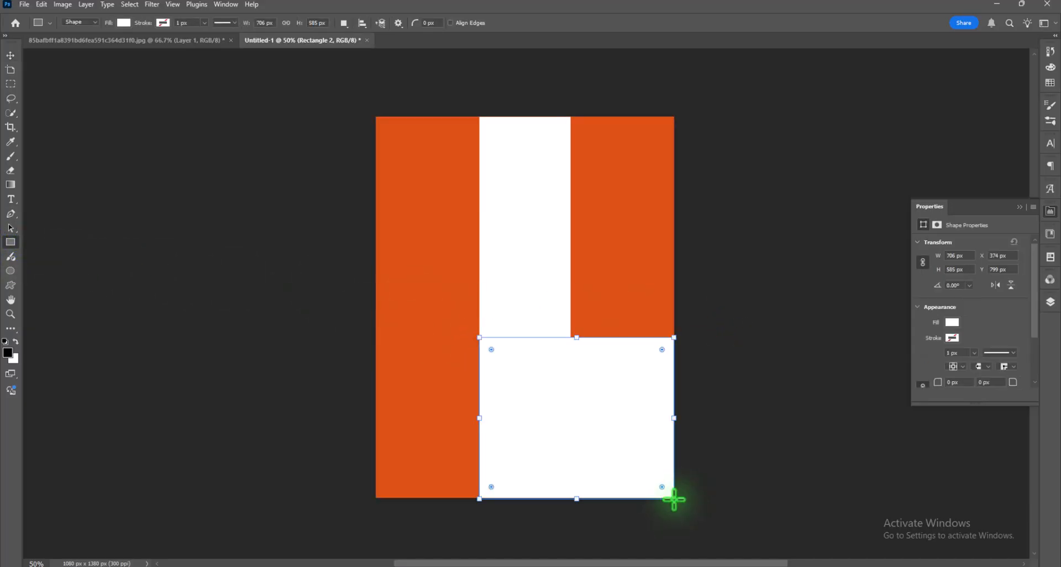
pyautogui.moveTo(481, 418); pyautogui.dragTo(378, 416)
# - Fill the lower rectangle with the darker orange d1470a
pyautogui.click(952, 323)
pyautogui.click(919, 381)
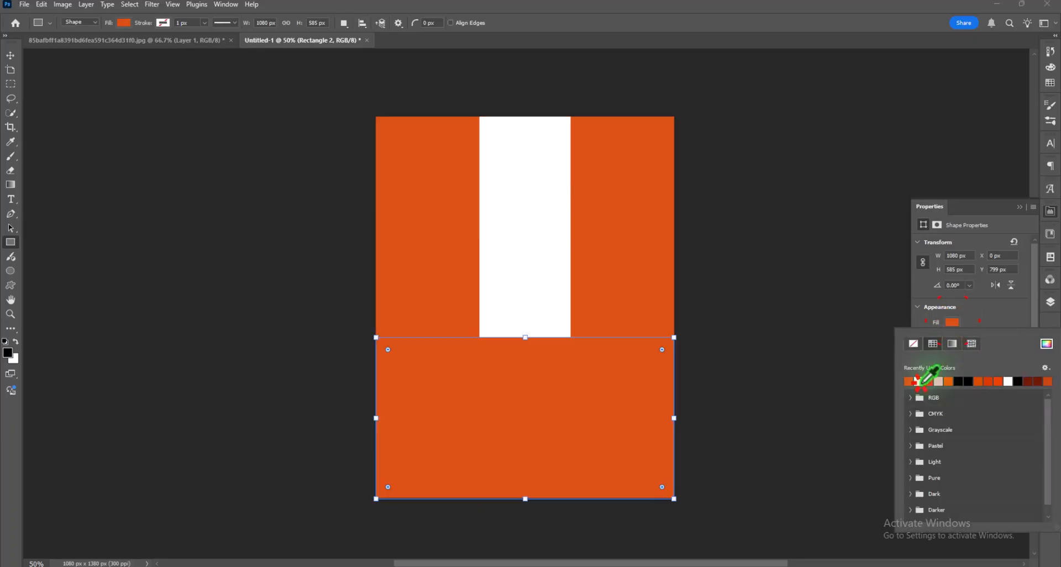
pyautogui.click(1051, 302)
pyautogui.doubleClick(939, 374)
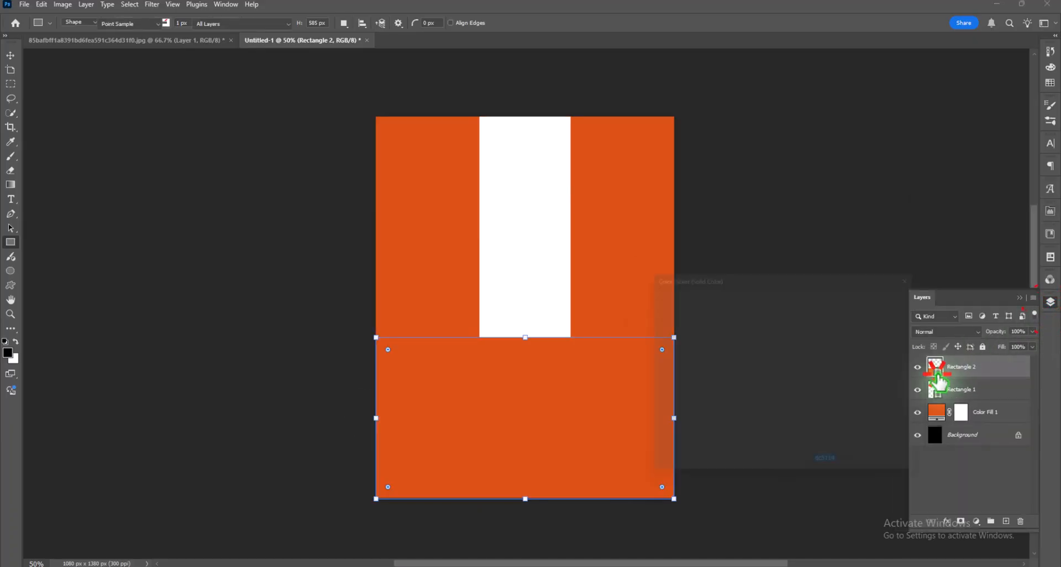
pyautogui.click(780, 320)
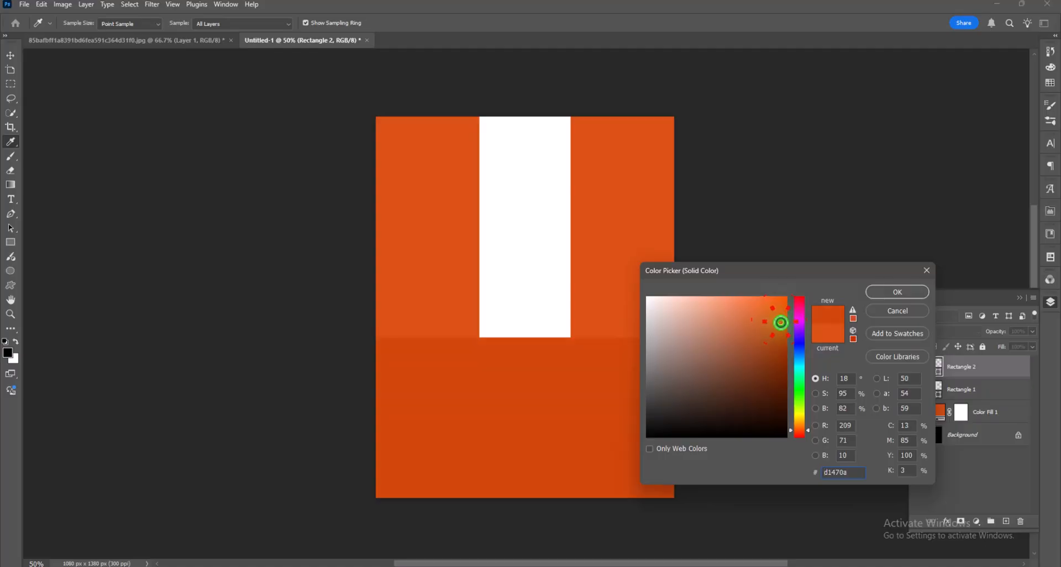
pyautogui.click(897, 292)
pyautogui.click(11, 55)
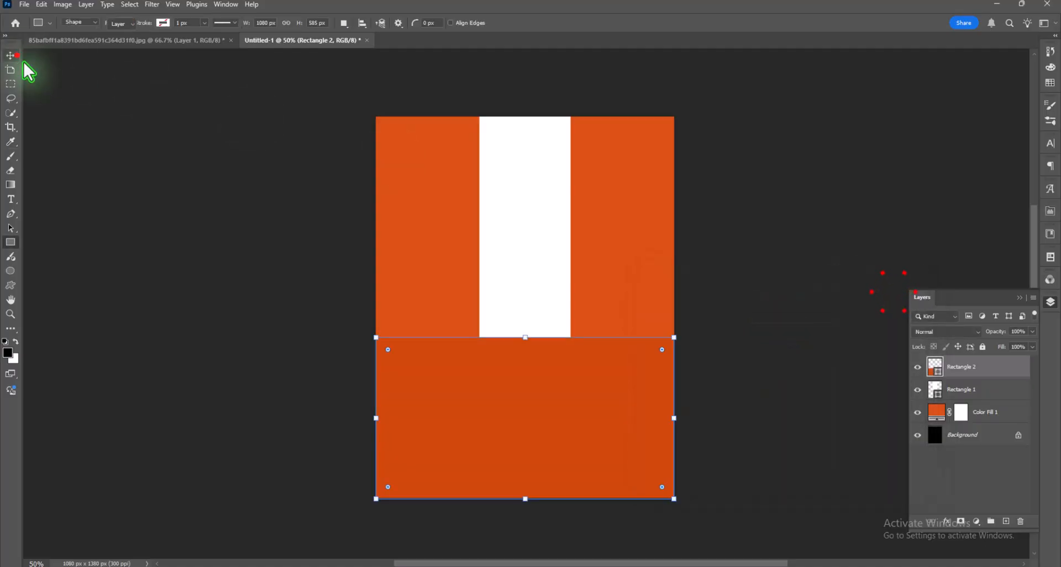
pyautogui.click(162, 198)
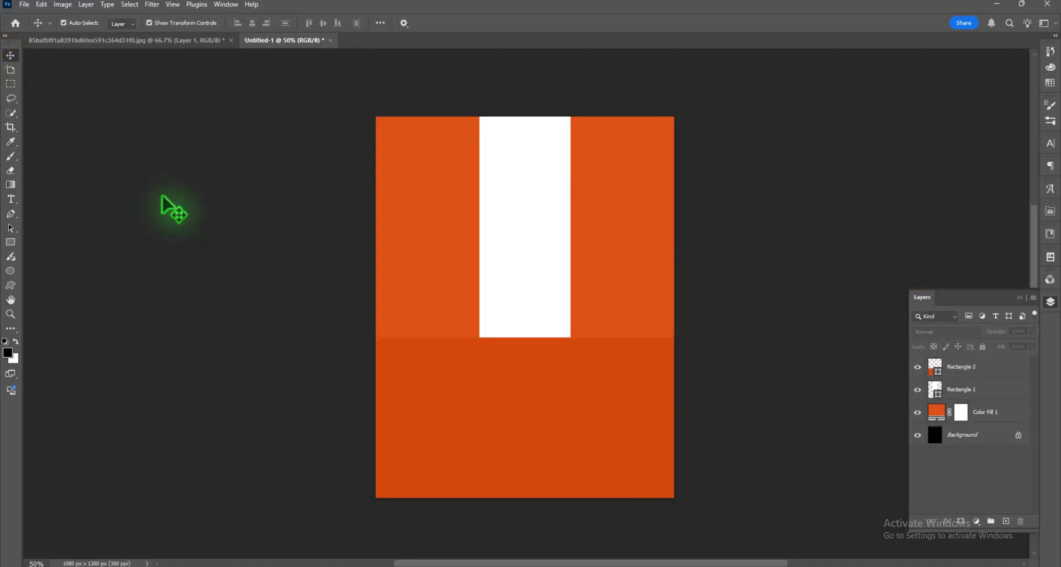
# - Bring the cut-out seated figure from the other document into the poster, scale it to 56.81% and place it over the white stripe
pyautogui.click(562, 433)
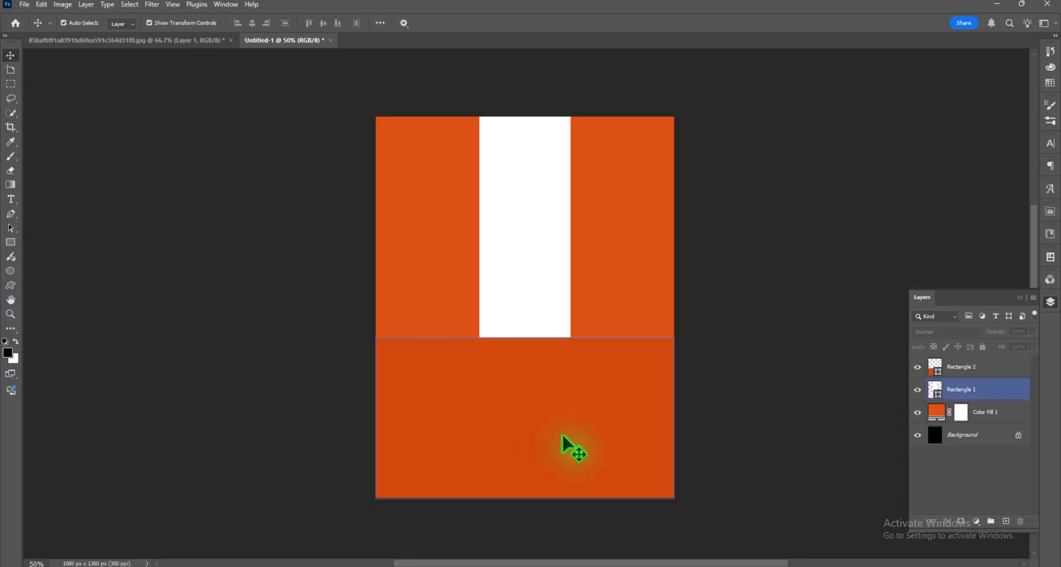
pyautogui.click(184, 43)
pyautogui.moveTo(508, 249); pyautogui.dragTo(490, 225)
pyautogui.moveTo(372, 204); pyautogui.dragTo(467, 204)
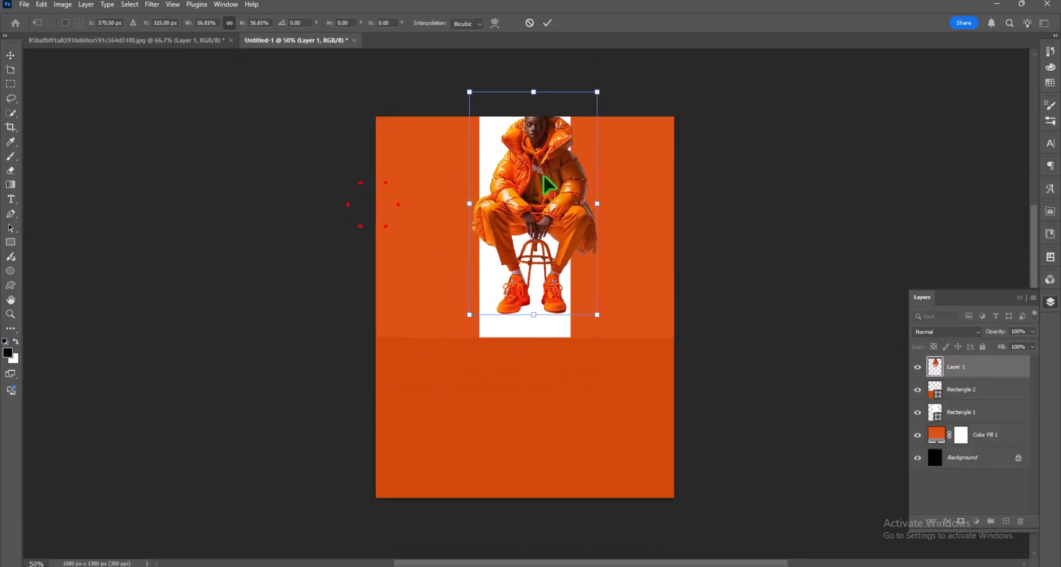
pyautogui.moveTo(545, 182); pyautogui.dragTo(550, 280)
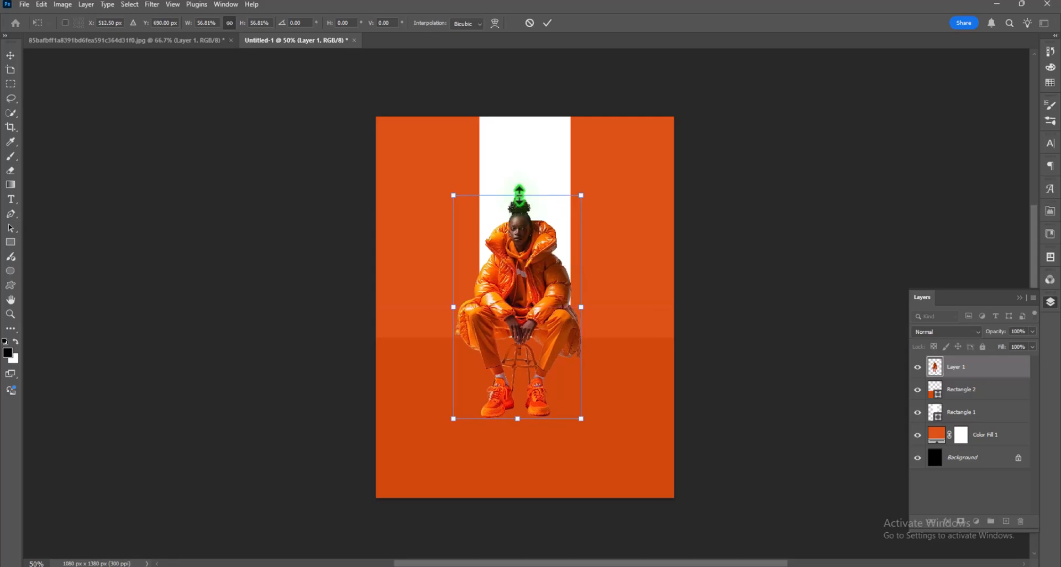
# - Enlarge the seated figure to about 59% and set its feet on the dark orange area, roughly centred on the white stripe
pyautogui.moveTo(518, 195); pyautogui.dragTo(518, 190)
pyautogui.moveTo(524, 255); pyautogui.dragTo(524, 265)
pyautogui.moveTo(519, 197); pyautogui.dragTo(520, 195)
pyautogui.moveTo(527, 237); pyautogui.dragTo(525, 237)
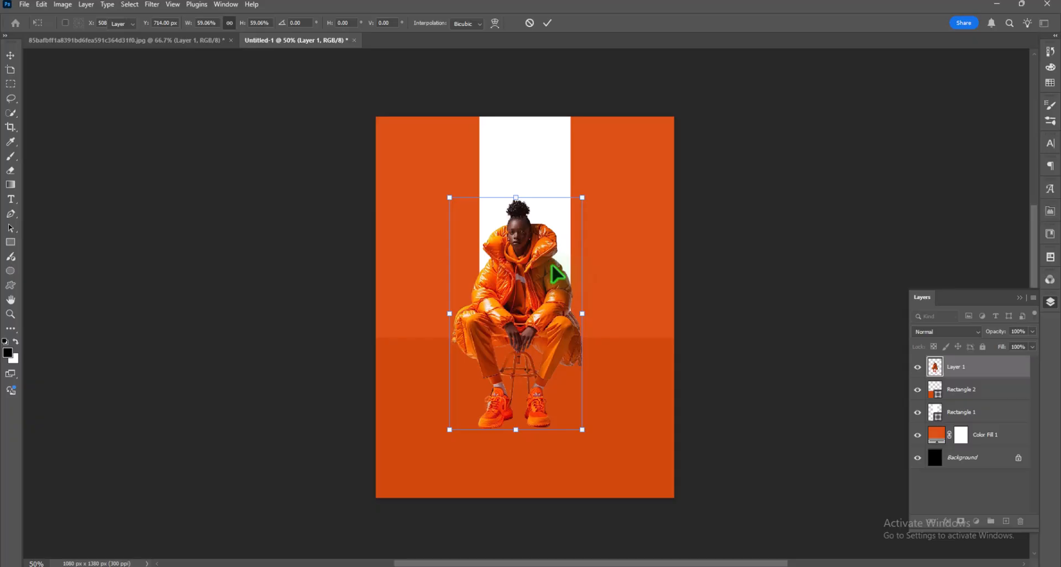
pyautogui.press('Return')
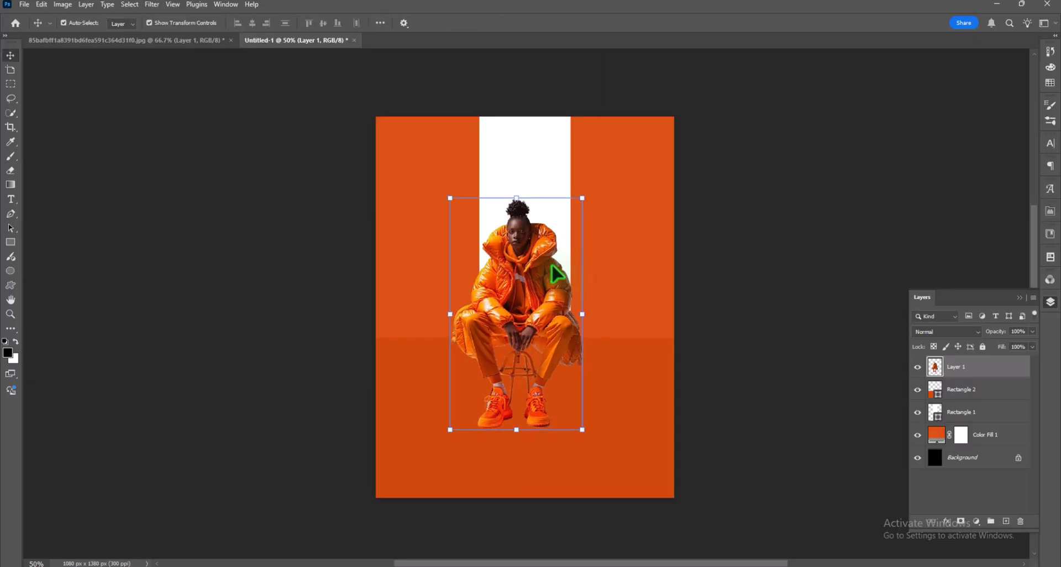
# - Hide the figure layer and add the text "ALONE" directly above the dark orange rectangle's layer
pyautogui.click(918, 367)
pyautogui.click(973, 390)
pyautogui.click(11, 200)
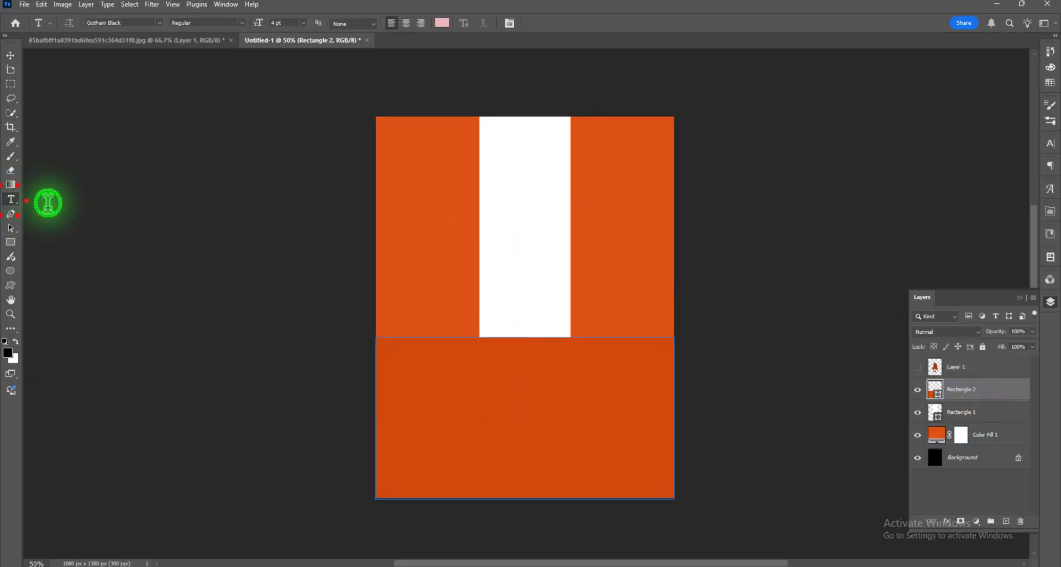
pyautogui.click(403, 260)
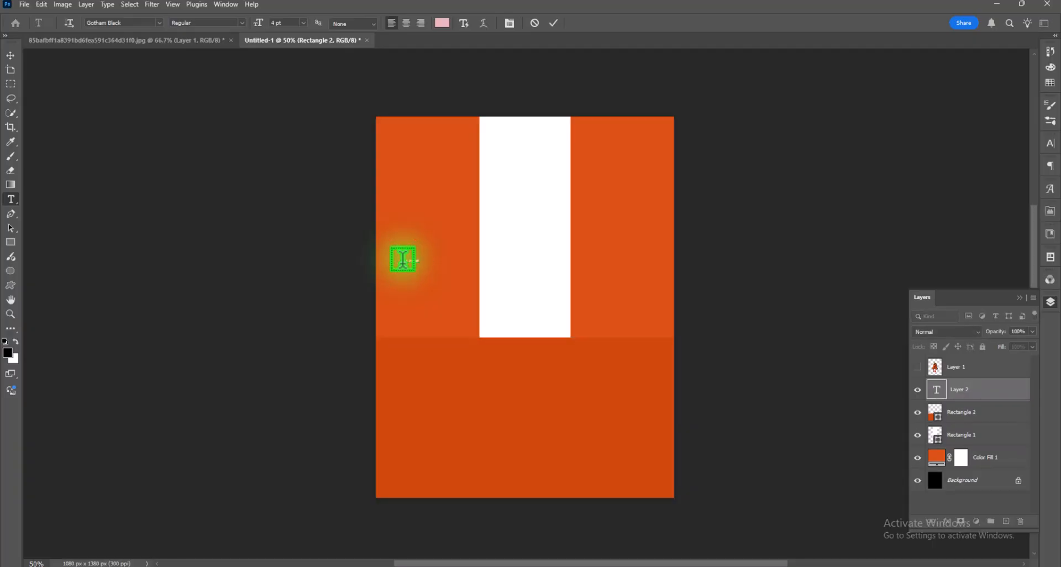
pyautogui.write('ALONE')
# - Scale the ALONE text to about 915% and place it just below the white stripe
pyautogui.click(11, 55)
pyautogui.moveTo(422, 265); pyautogui.dragTo(550, 332)
pyautogui.moveTo(519, 285); pyautogui.dragTo(558, 360)
# - Change the ALONE text's colour to white
pyautogui.click(1051, 143)
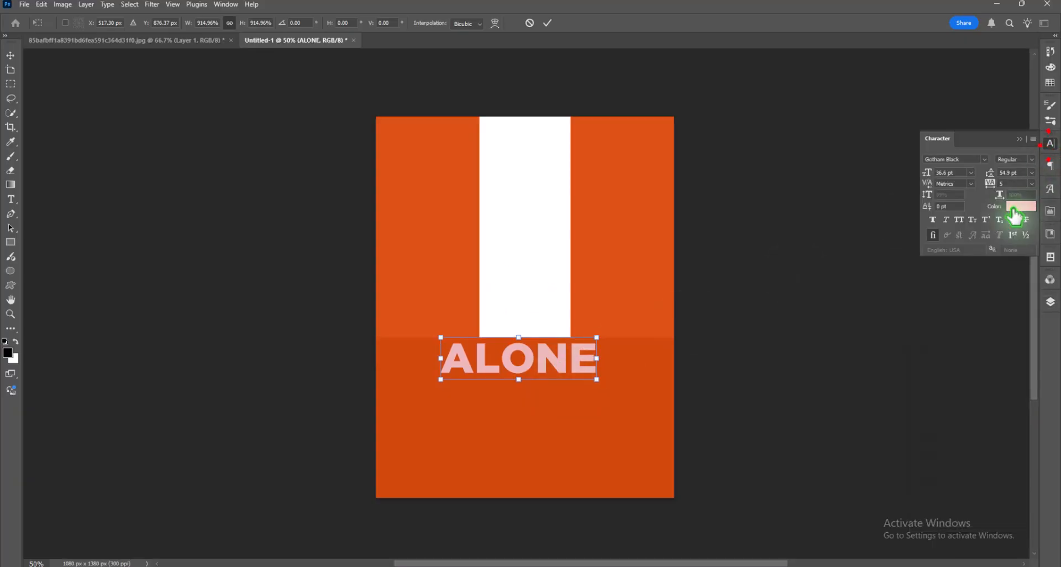
pyautogui.click(1017, 208)
pyautogui.moveTo(703, 370); pyautogui.dragTo(626, 274)
pyautogui.click(891, 293)
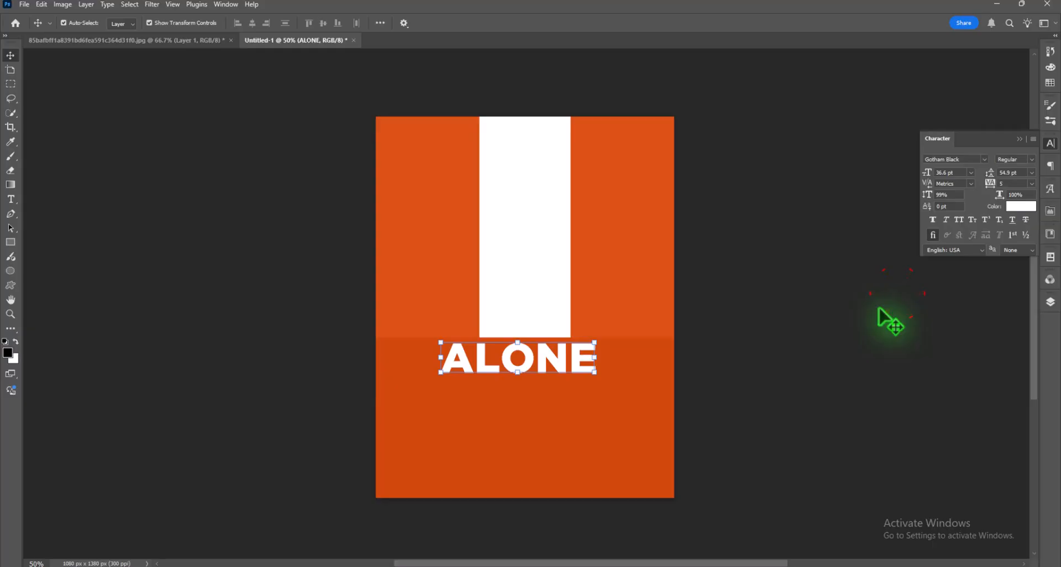
# - Choose Gotham Black Regular as the font of the ALONE text
pyautogui.click(982, 179)
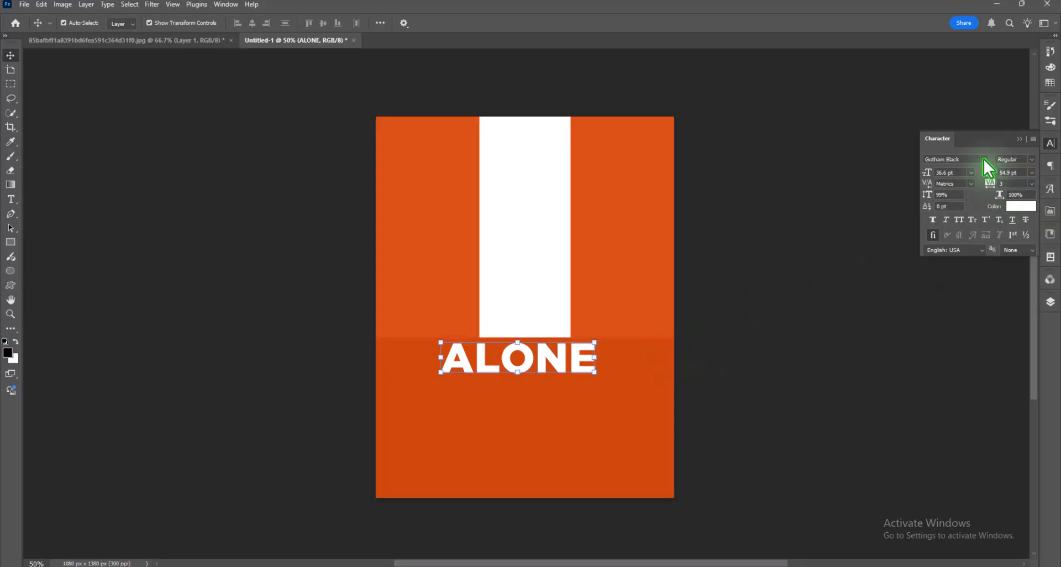
pyautogui.click(984, 160)
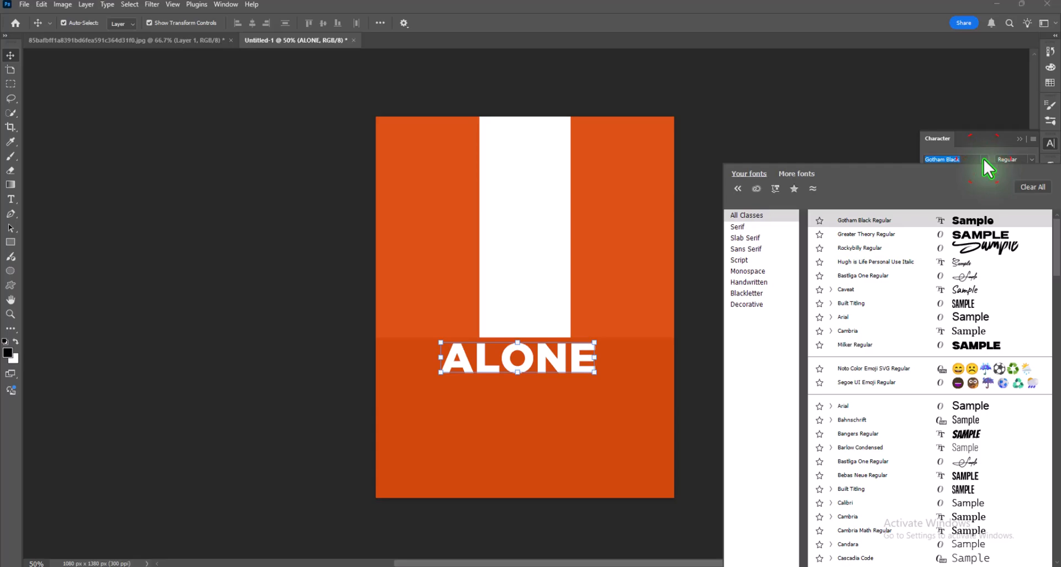
pyautogui.click(975, 220)
# - Convert the ALONE text layer to a shape and move it up flush with the dark orange rectangle's top edge
pyautogui.click(1051, 302)
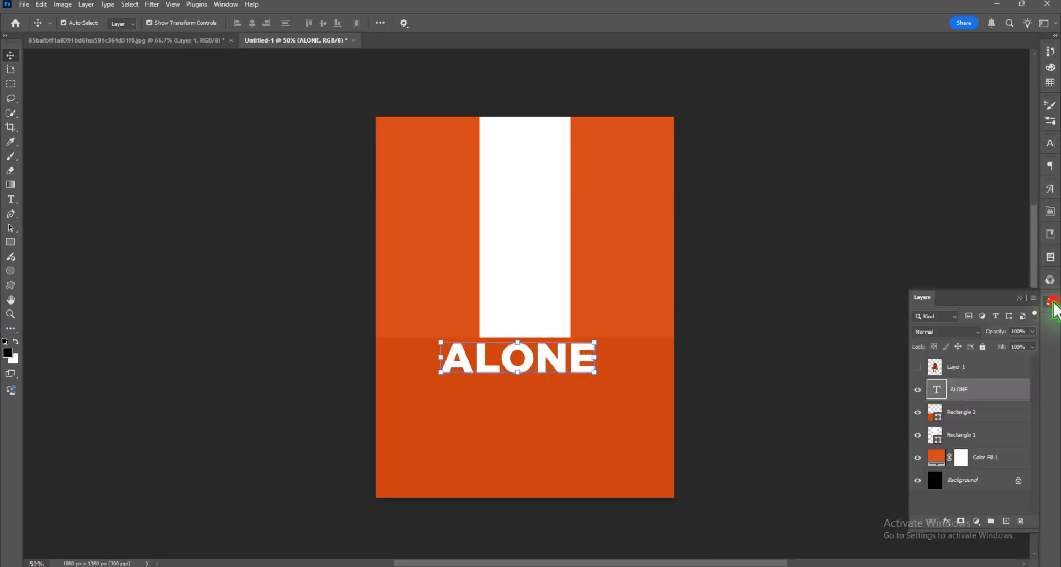
pyautogui.rightClick(969, 390)
pyautogui.click(887, 502)
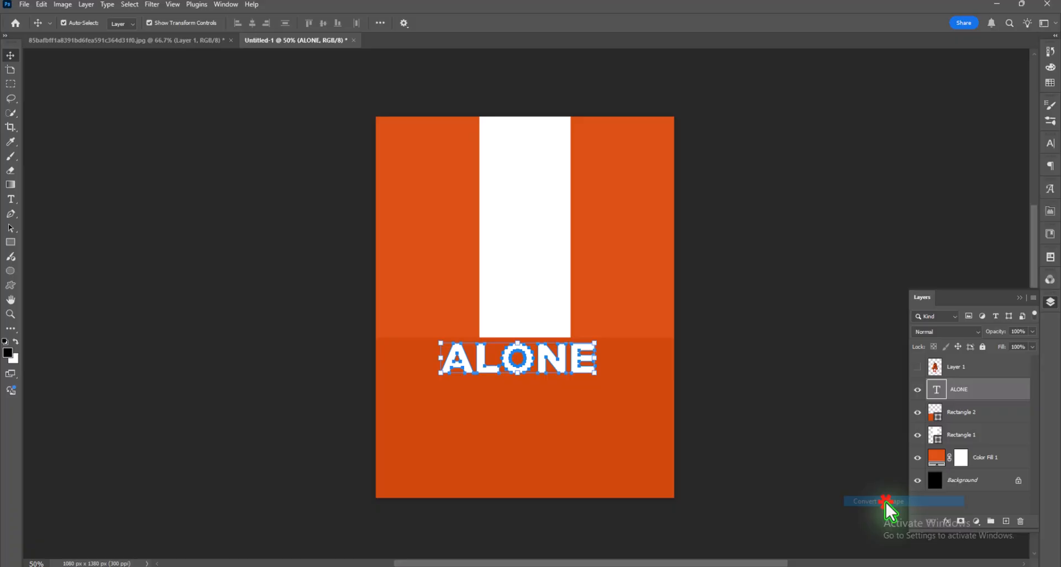
pyautogui.click(749, 360)
pyautogui.click(554, 357)
pyautogui.moveTo(555, 356); pyautogui.dragTo(558, 353)
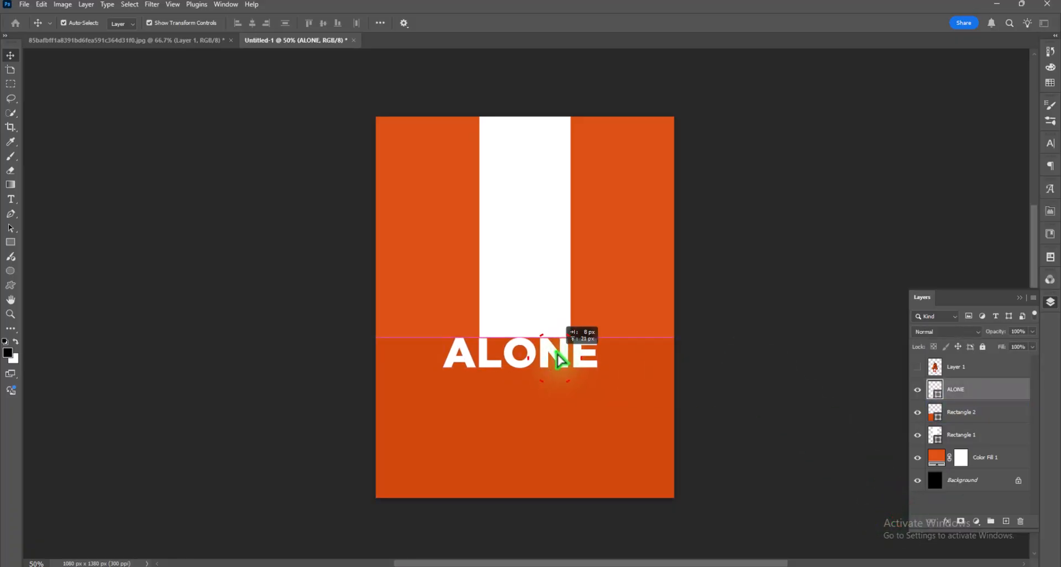
# - Apply a Perspective transform to the ALONE shape, widening its lower edge to about the canvas's full width
pyautogui.rightClick(557, 353)
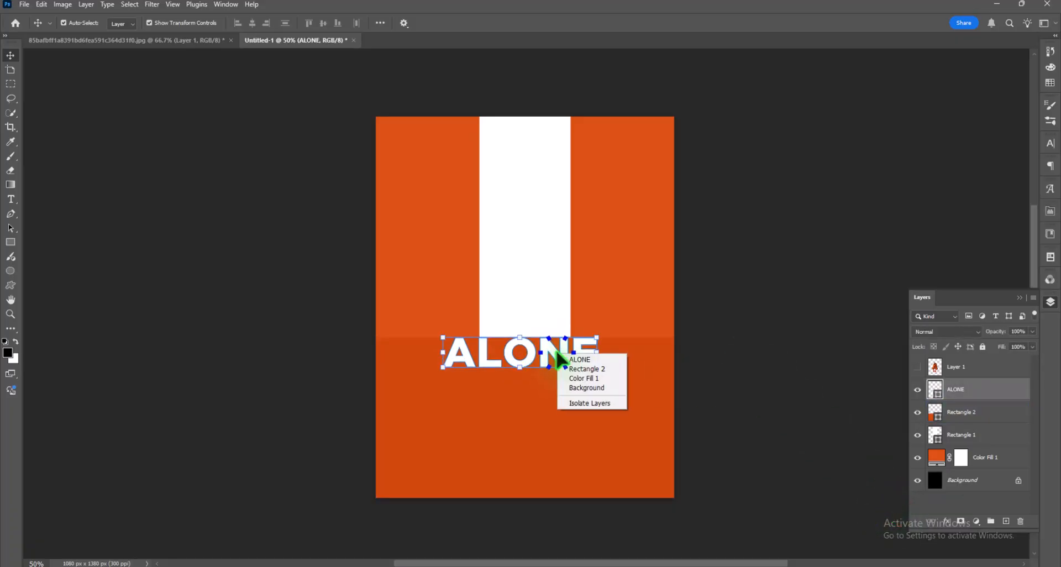
pyautogui.press('Escape')
pyautogui.hotkey('ctrl', 't')
pyautogui.rightClick(557, 353)
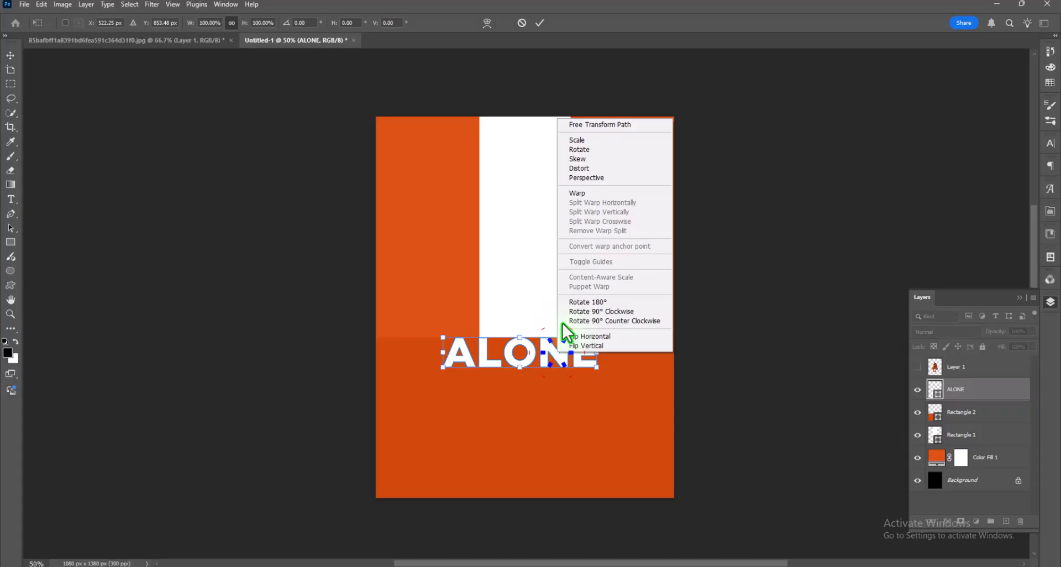
pyautogui.click(589, 178)
pyautogui.moveTo(596, 368); pyautogui.dragTo(673, 403)
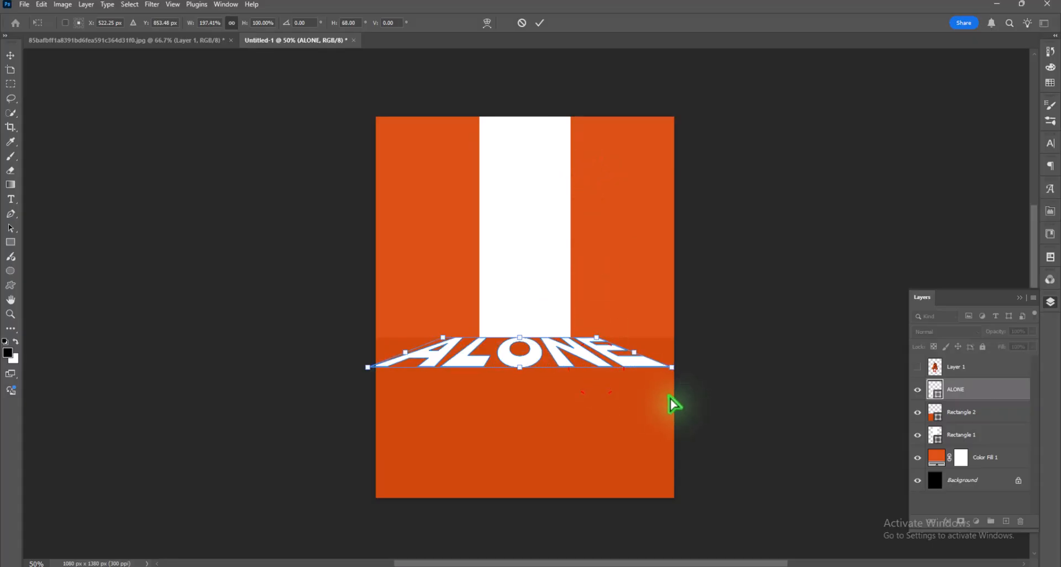
# - Stretch the ALONE shape downward until its lower edge sits just below the canvas, and pull its lower-right corner slightly outward
pyautogui.rightClick(590, 359)
pyautogui.click(617, 173)
pyautogui.moveTo(520, 367); pyautogui.dragTo(523, 509)
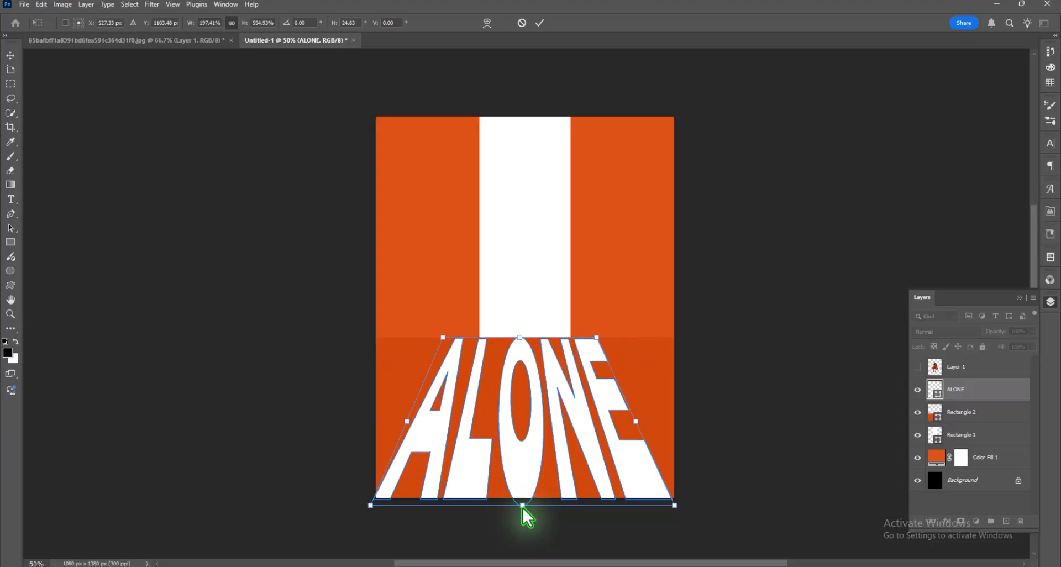
pyautogui.moveTo(675, 505); pyautogui.dragTo(683, 506)
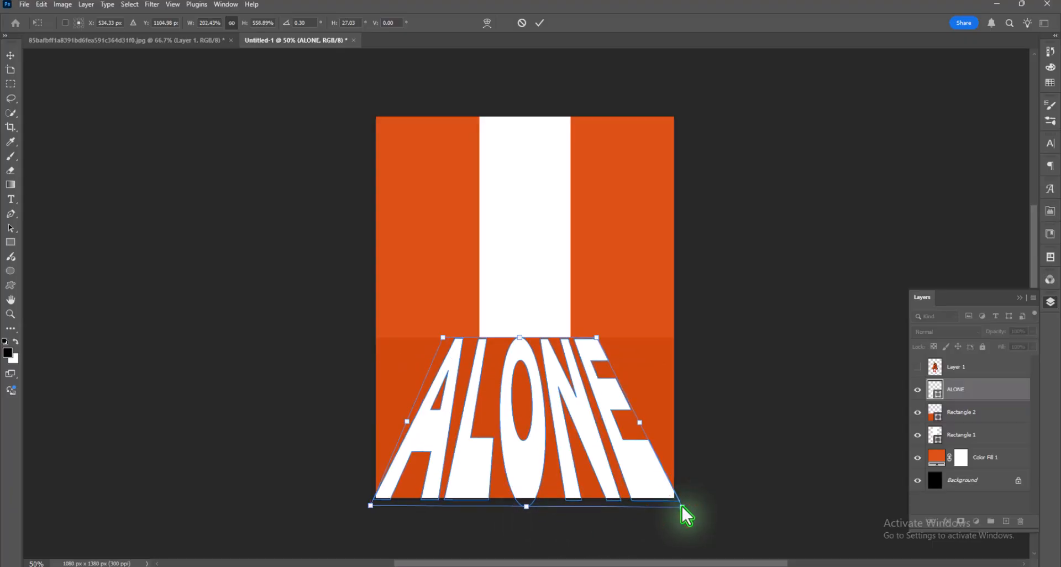
# - Apply a Perspective transform to the ALONE shape, widening its lower edge past both sides of the canvas
pyautogui.rightClick(488, 443)
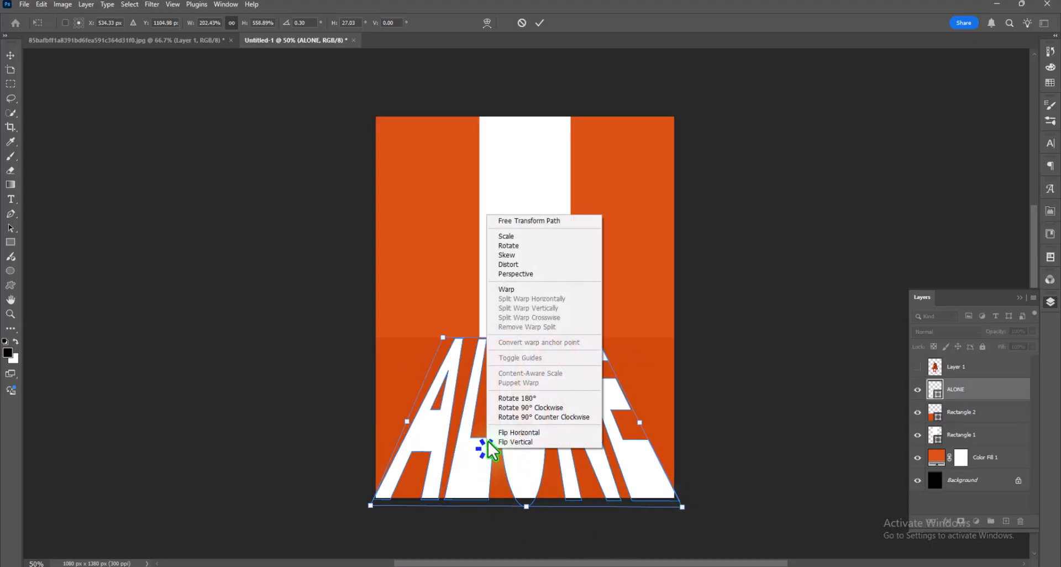
pyautogui.click(523, 274)
pyautogui.moveTo(370, 504); pyautogui.dragTo(359, 505)
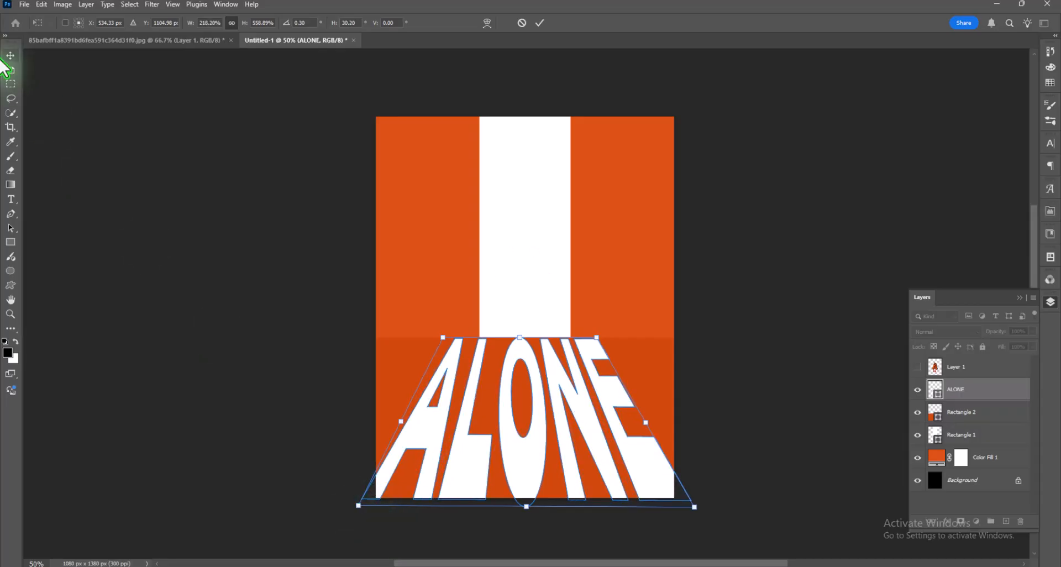
pyautogui.moveTo(359, 506); pyautogui.dragTo(351, 506)
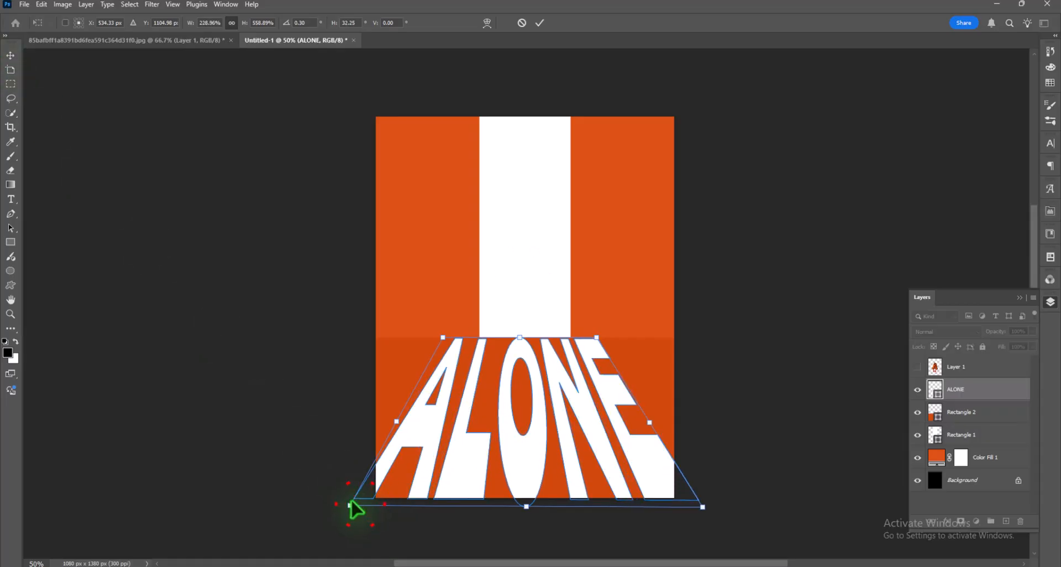
pyautogui.press('Return')
pyautogui.click(774, 302)
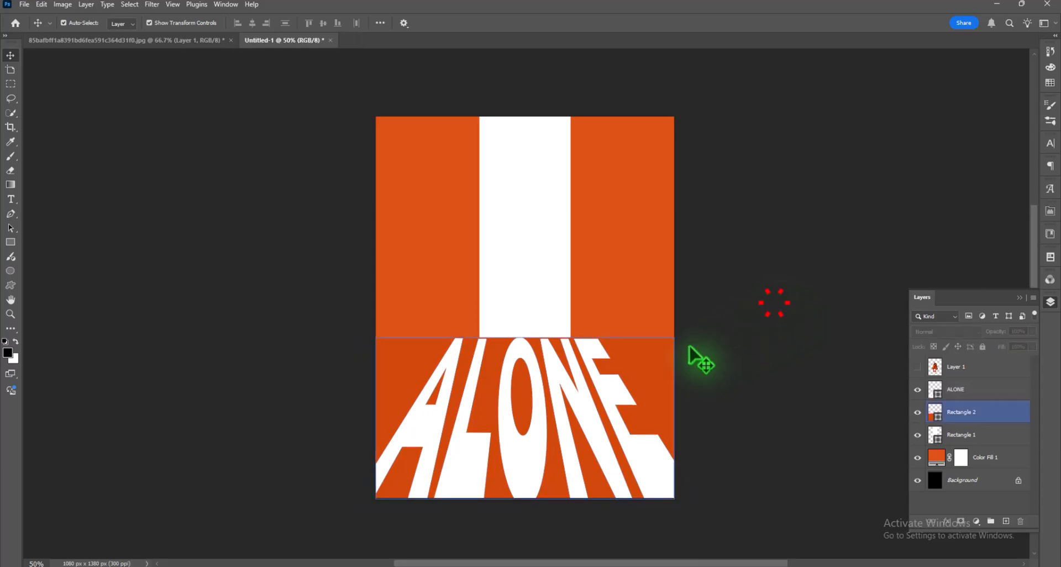
pyautogui.click(583, 403)
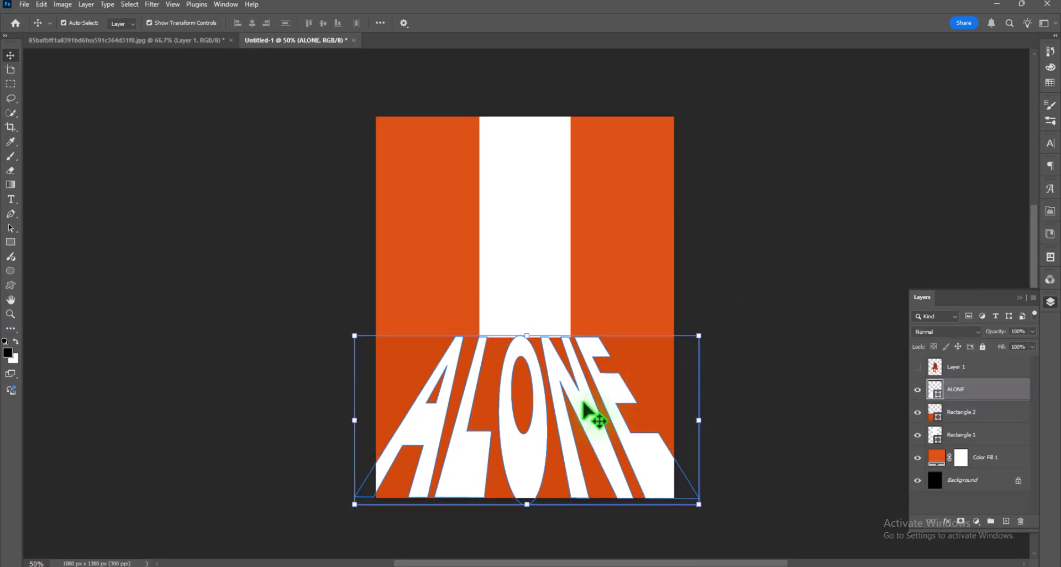
pyautogui.click(745, 327)
pyautogui.click(576, 412)
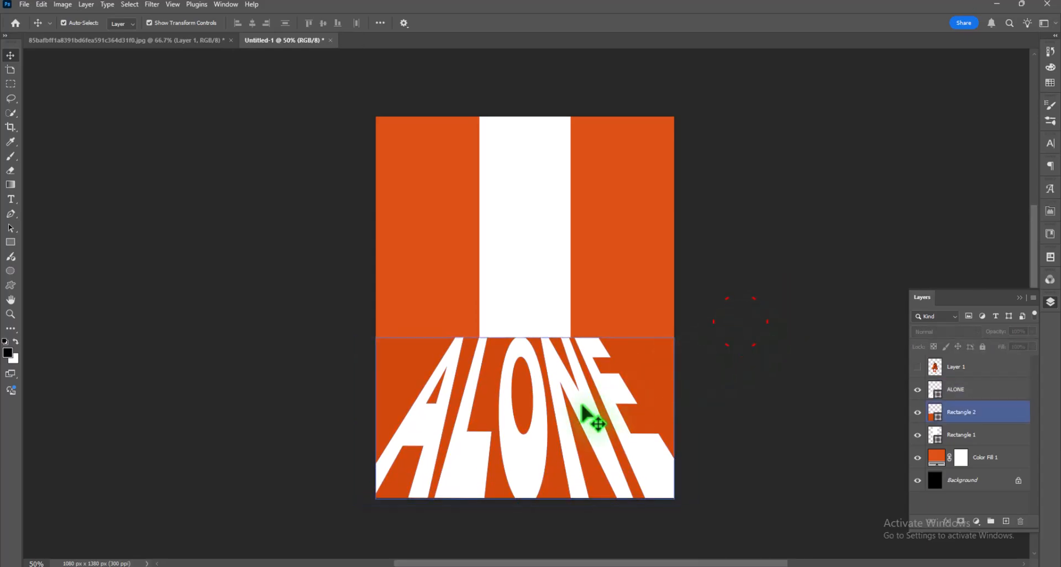
pyautogui.click(962, 521)
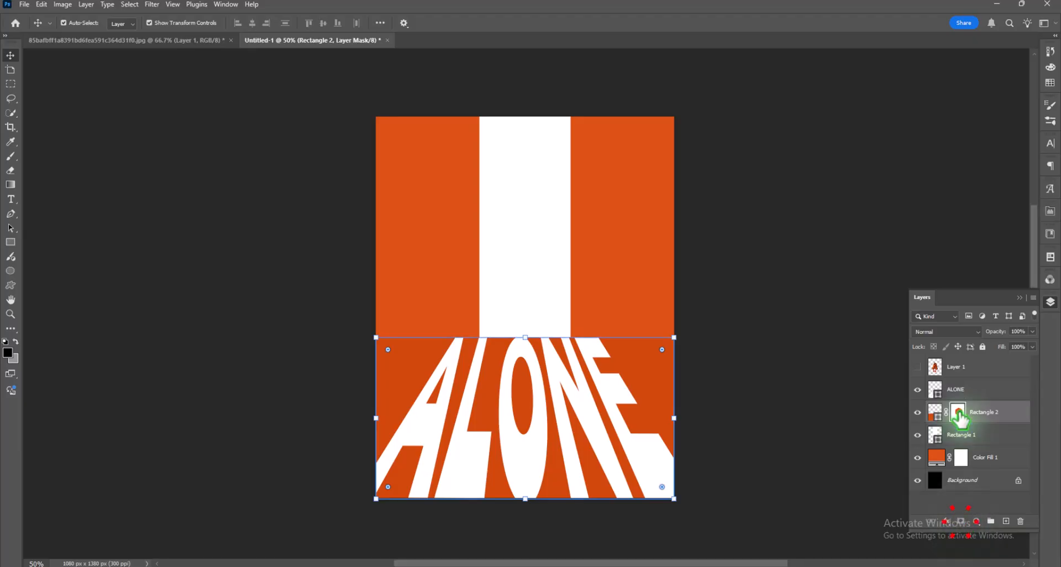
pyautogui.click(958, 412)
pyautogui.click(10, 184)
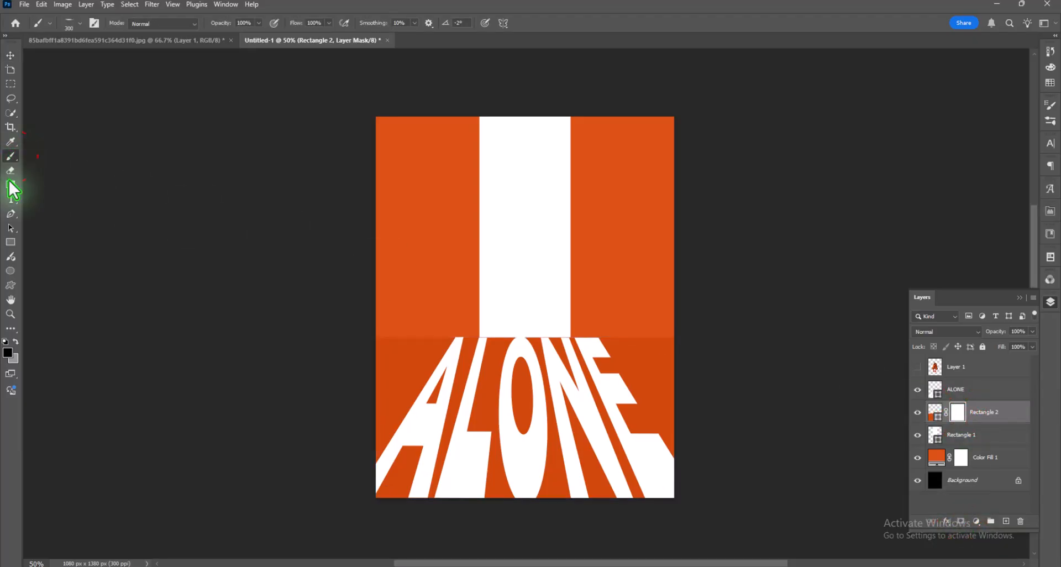
pyautogui.moveTo(525, 338); pyautogui.dragTo(523, 484)
pyautogui.hotkey('ctrl', 'z')
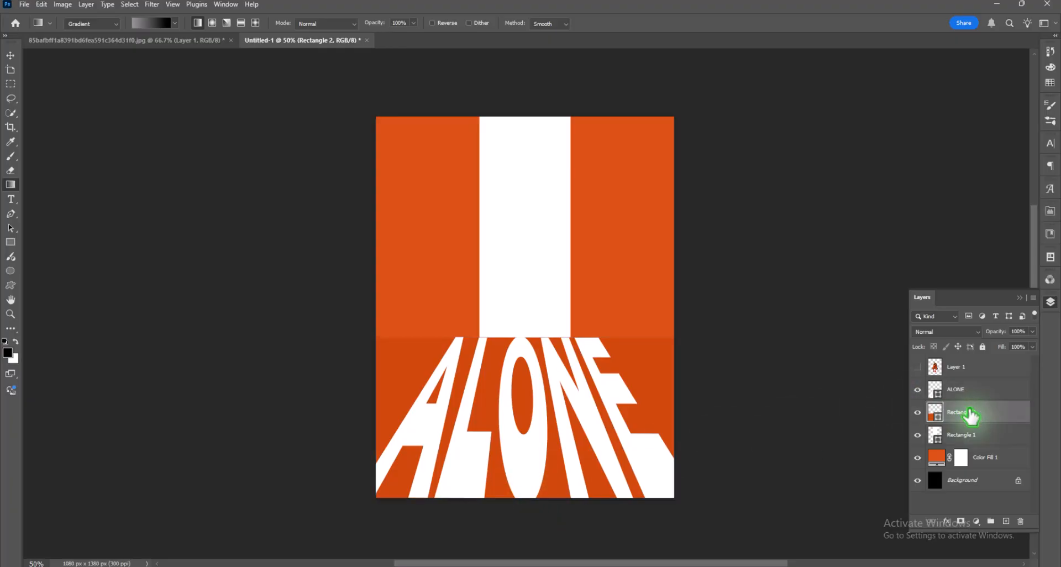
# - Add a layer mask to the ALONE shape and fade it out toward the canvas's lower edge with a linear gradient
pyautogui.moveTo(970, 416); pyautogui.dragTo(962, 394)
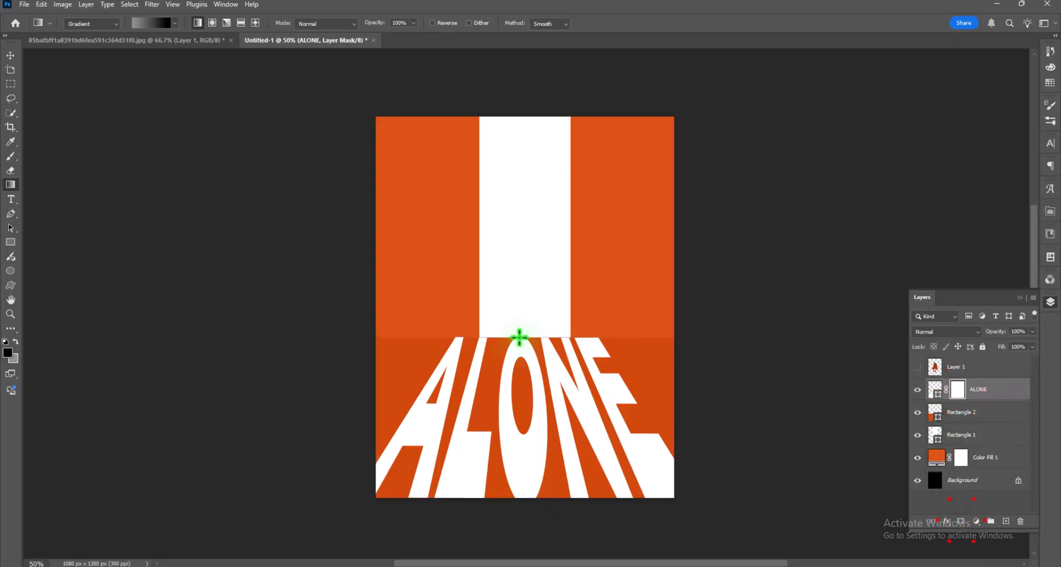
pyautogui.moveTo(519, 338); pyautogui.dragTo(519, 496)
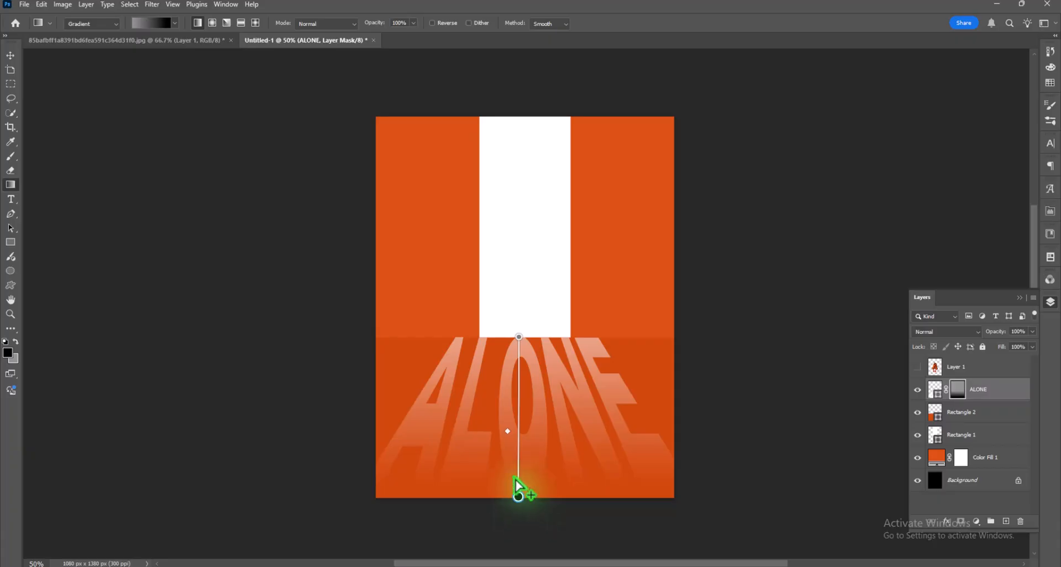
pyautogui.moveTo(507, 432)
pyautogui.mouseDown()
pyautogui.moveTo(509, 416)
pyautogui.moveTo(509, 436)
pyautogui.mouseUp()
pyautogui.moveTo(519, 337); pyautogui.dragTo(523, 337)
pyautogui.click(11, 55)
pyautogui.click(101, 221)
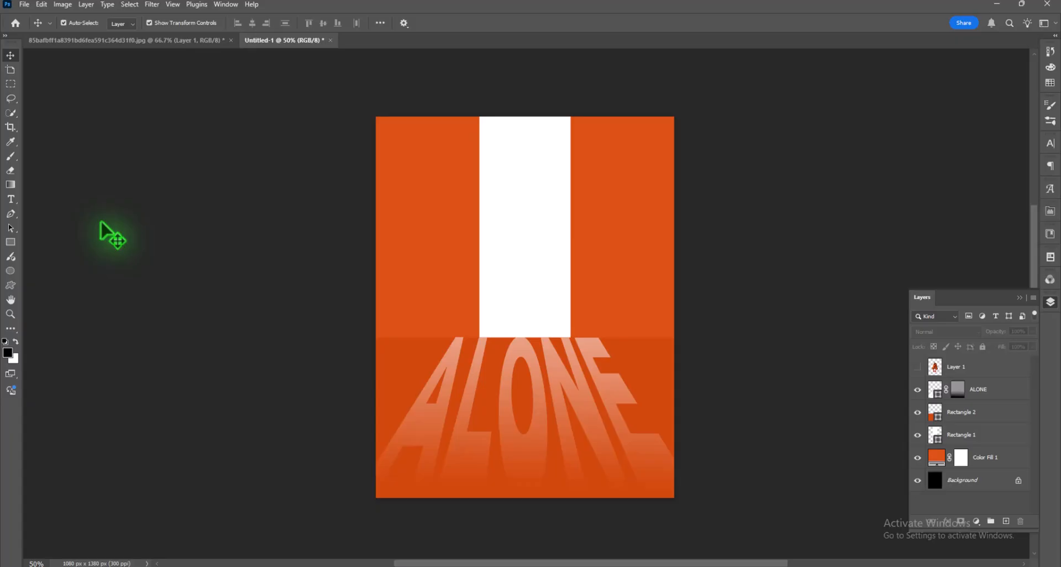
# - Show the seated figure's layer and add an empty layer between it and the ALONE layer
pyautogui.click(918, 366)
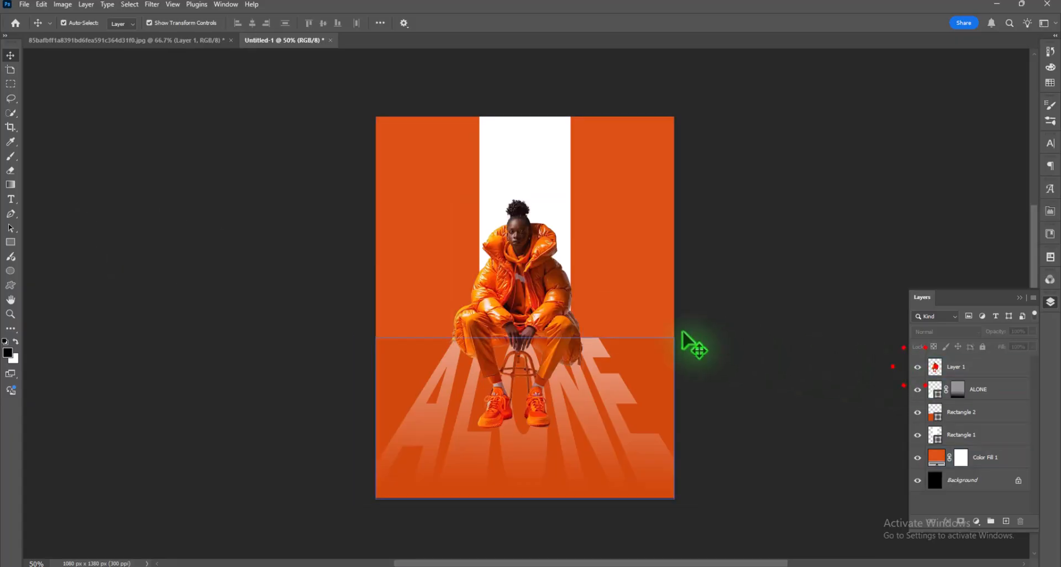
pyautogui.click(537, 312)
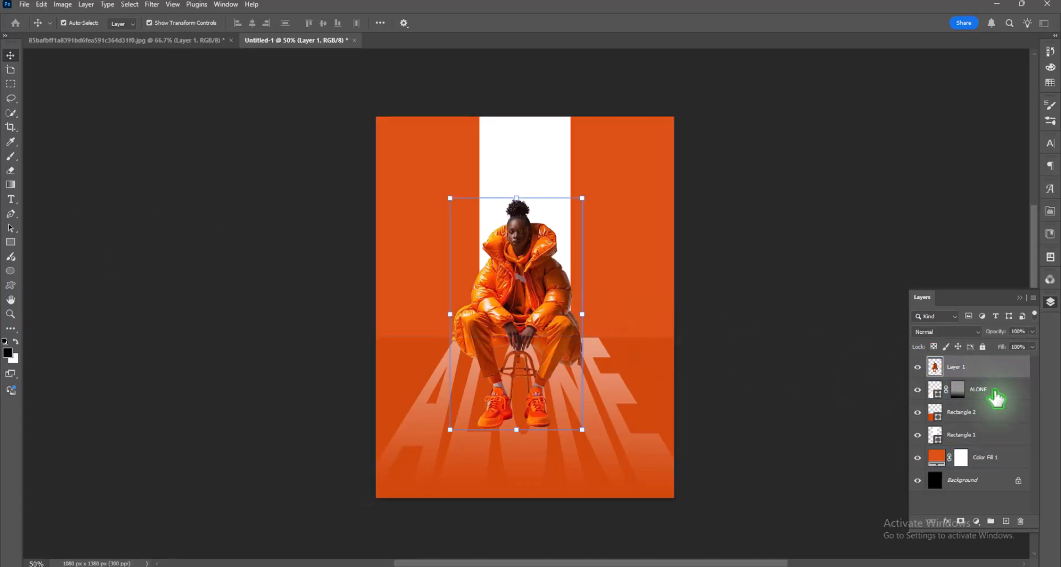
pyautogui.click(995, 390)
pyautogui.click(1006, 521)
# - Paint a black 300 px soft brush dab beneath the figure's left-hand shoe and rotate it about -69°
pyautogui.click(11, 156)
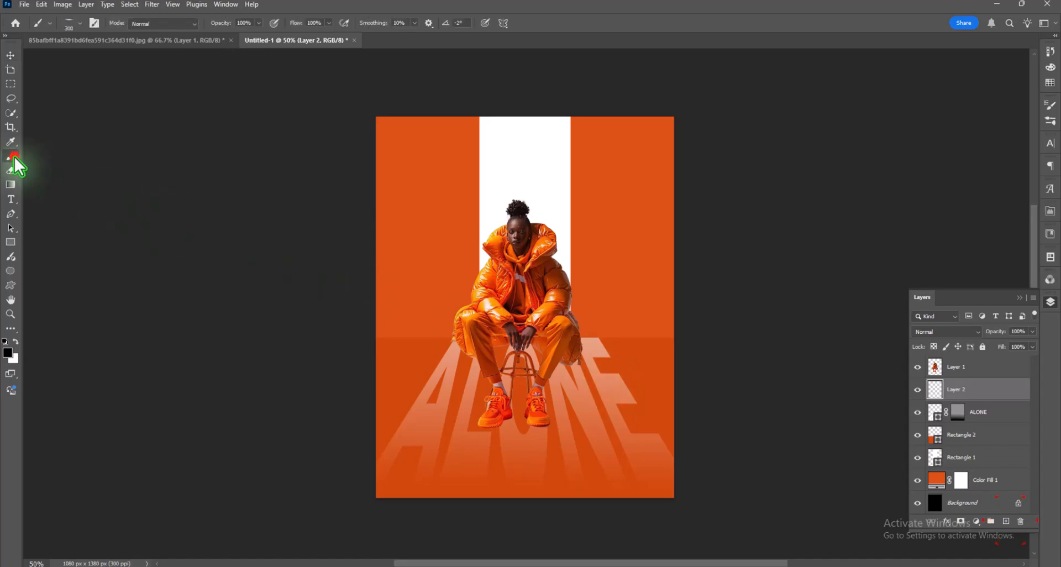
pyautogui.click(495, 423)
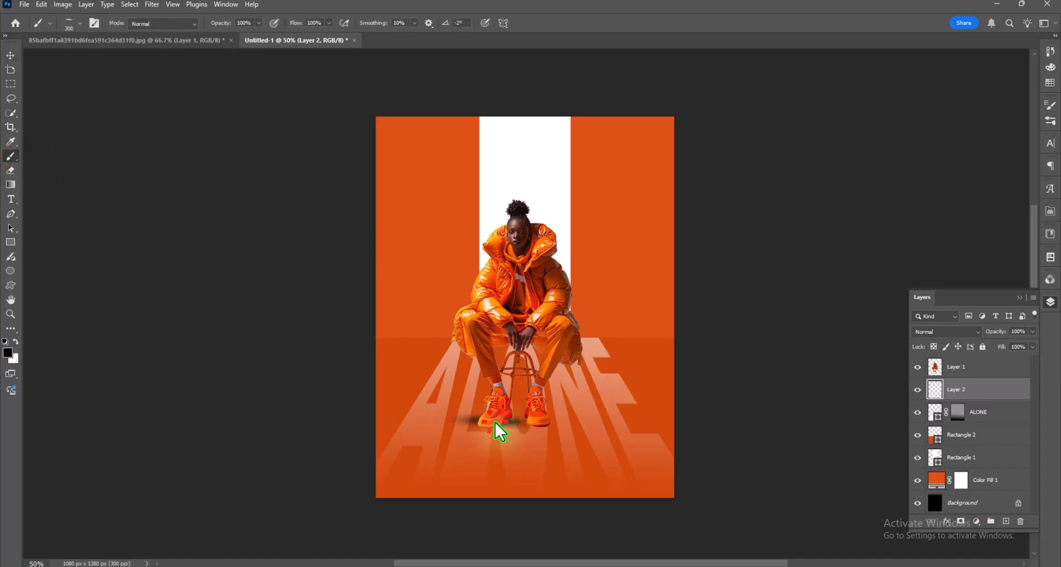
pyautogui.click(10, 60)
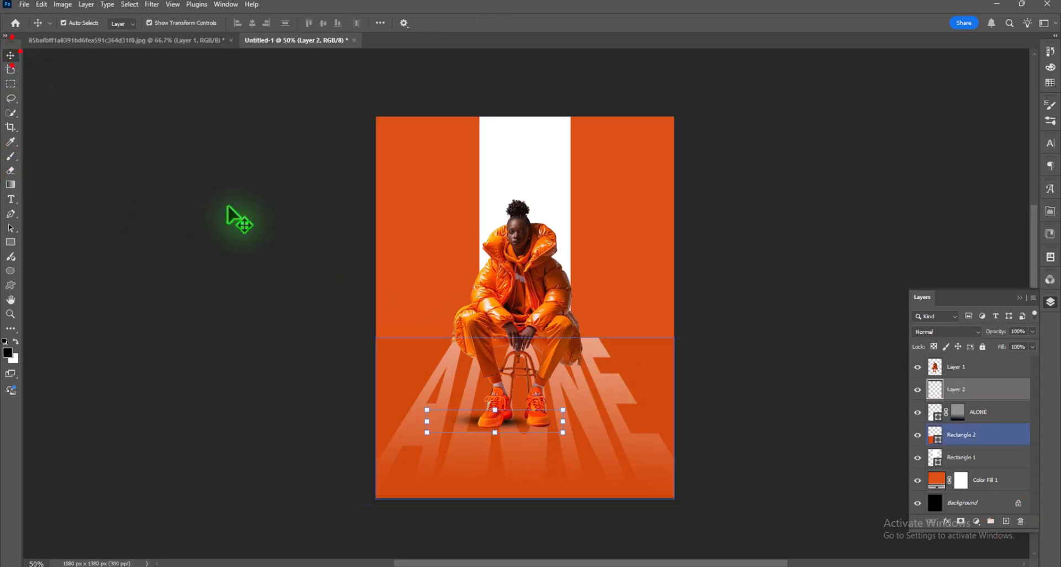
pyautogui.moveTo(568, 427)
pyautogui.mouseDown()
pyautogui.moveTo(559, 384)
pyautogui.moveTo(535, 366)
pyautogui.mouseUp()
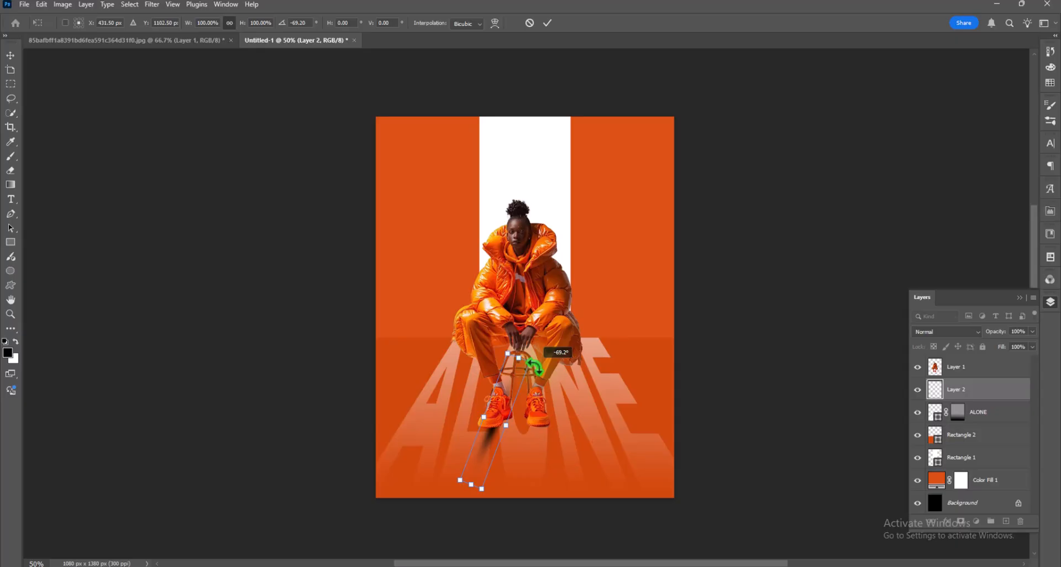
pyautogui.press('Return')
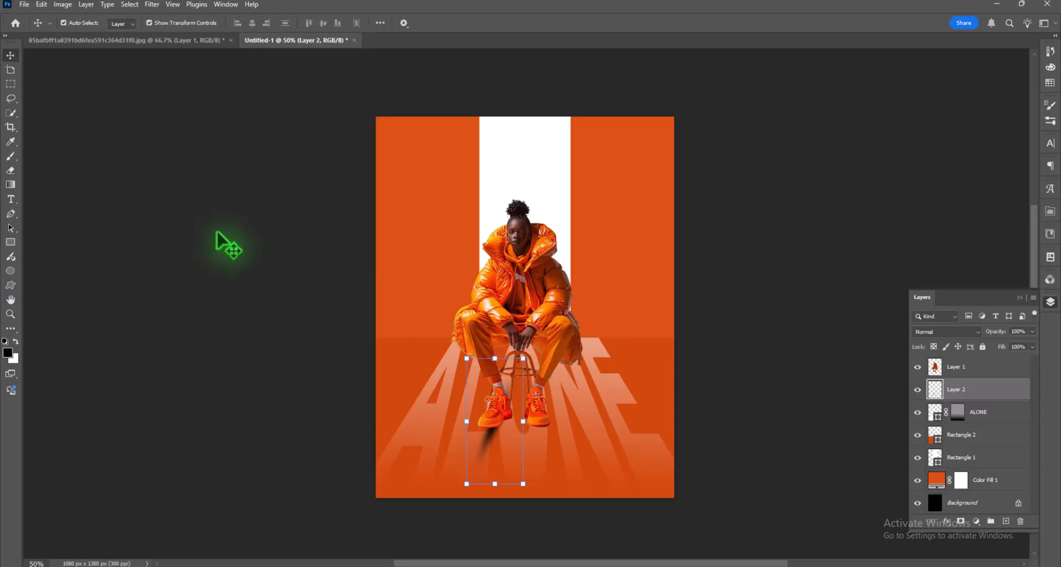
pyautogui.click(11, 157)
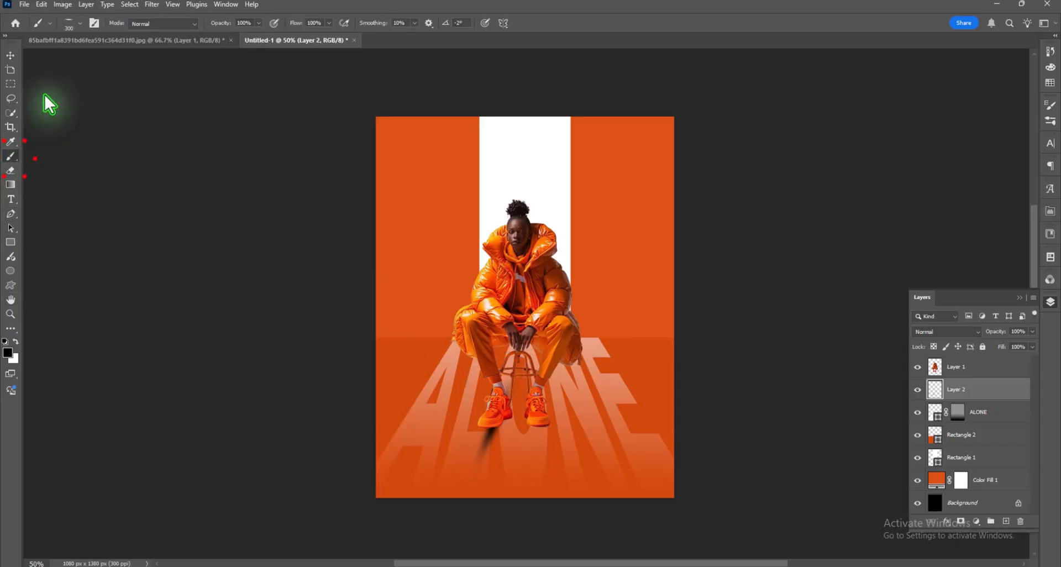
pyautogui.click(69, 23)
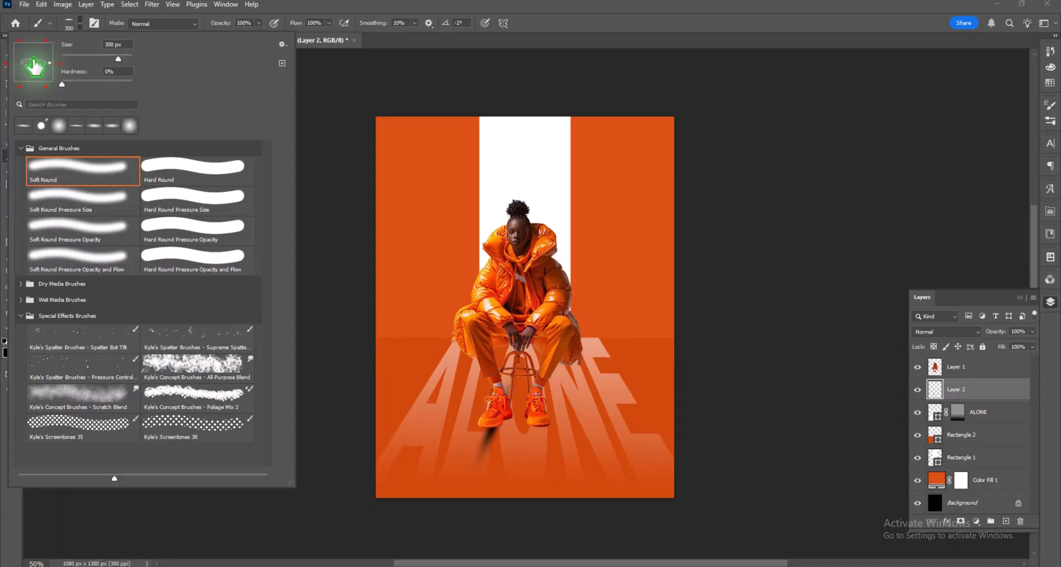
pyautogui.click(80, 23)
# - Widen the shadow dab to about 269% and rotate it about -13° so it trails from the left-hand shoe
pyautogui.click(11, 56)
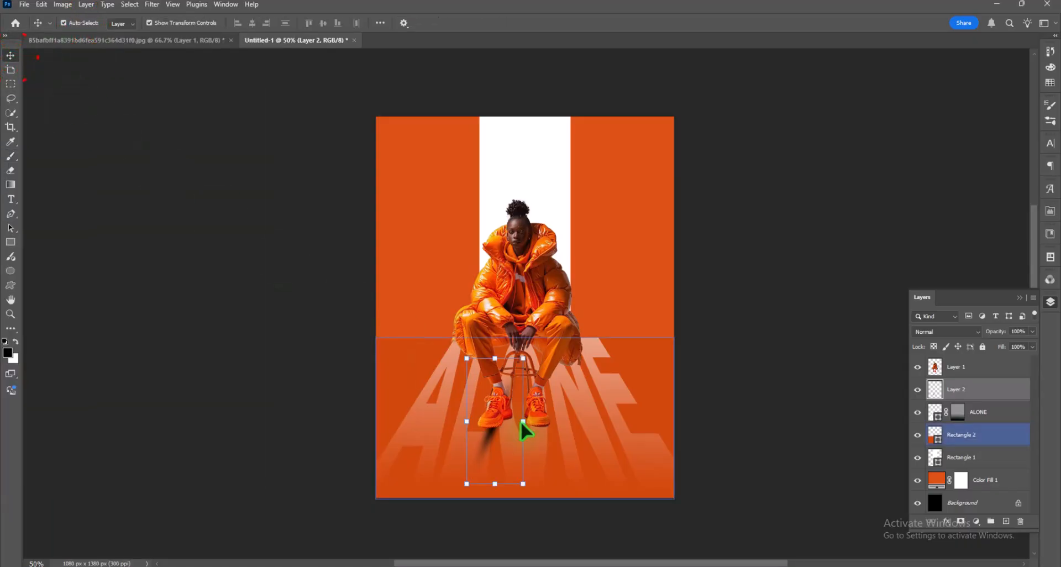
pyautogui.moveTo(521, 425); pyautogui.dragTo(592, 423)
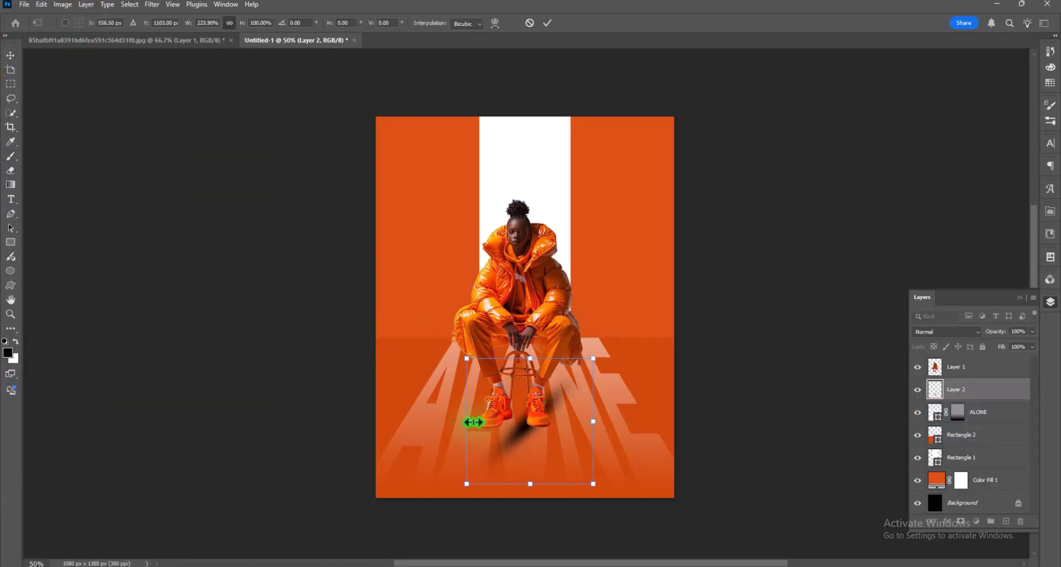
pyautogui.moveTo(474, 422); pyautogui.dragTo(448, 419)
pyautogui.moveTo(518, 424); pyautogui.dragTo(497, 419)
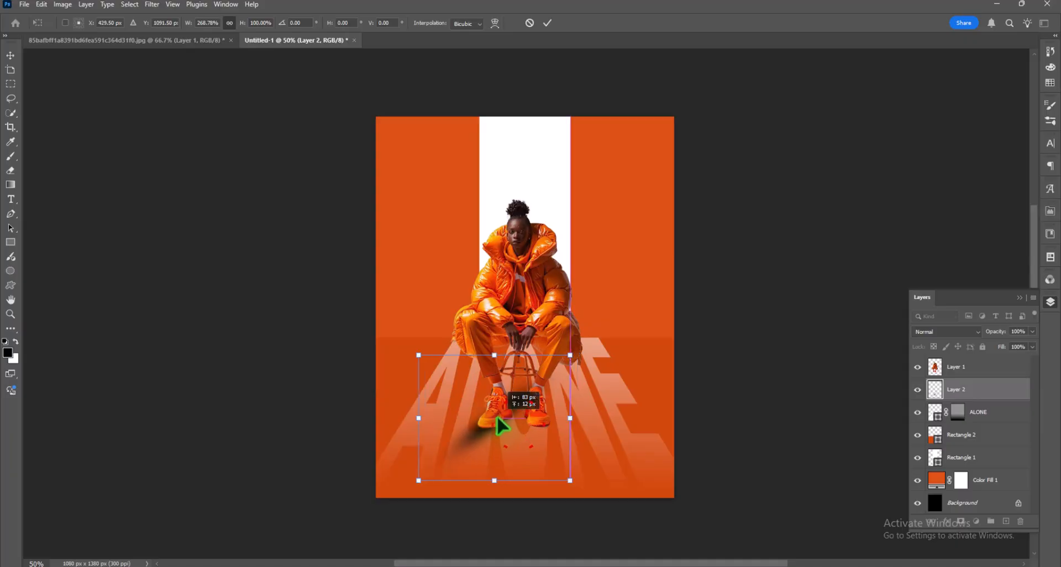
pyautogui.moveTo(579, 345); pyautogui.dragTo(567, 320)
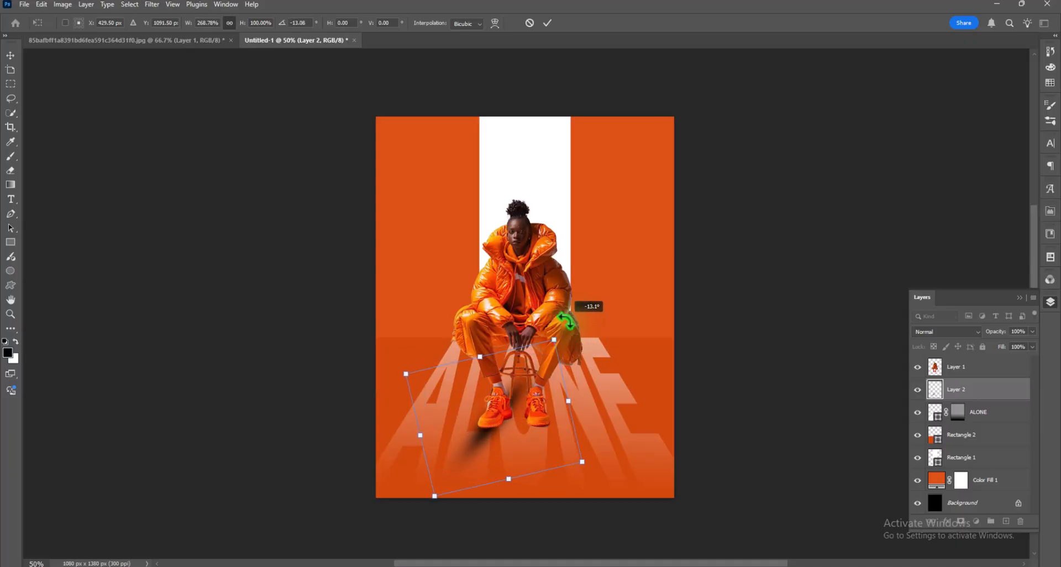
pyautogui.press('Return')
# - Lower the shadow layer's opacity to 53%
pyautogui.click(1032, 331)
pyautogui.moveTo(1029, 343); pyautogui.dragTo(1024, 345)
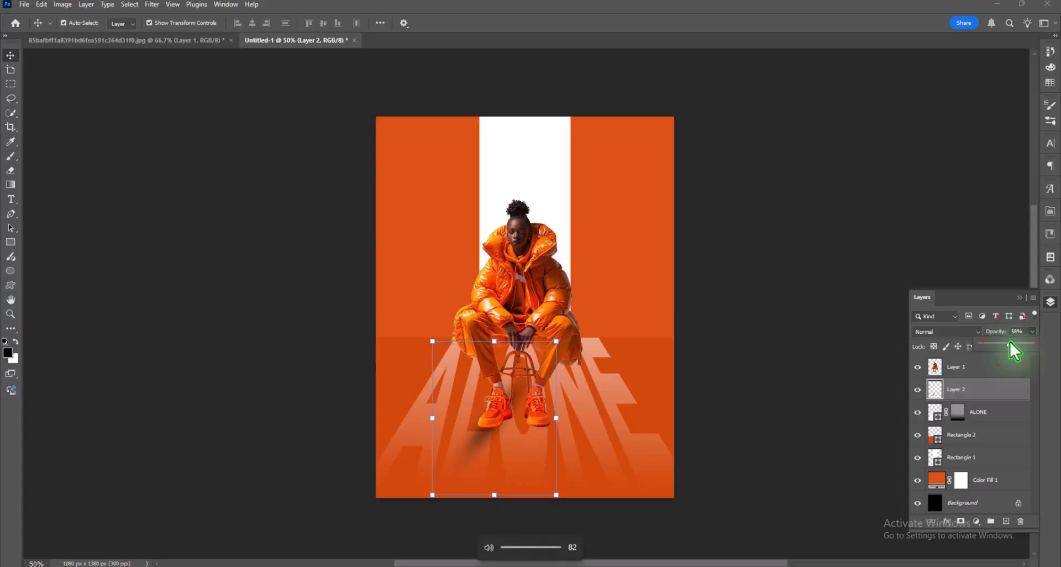
pyautogui.click(1008, 342)
pyautogui.click(1050, 302)
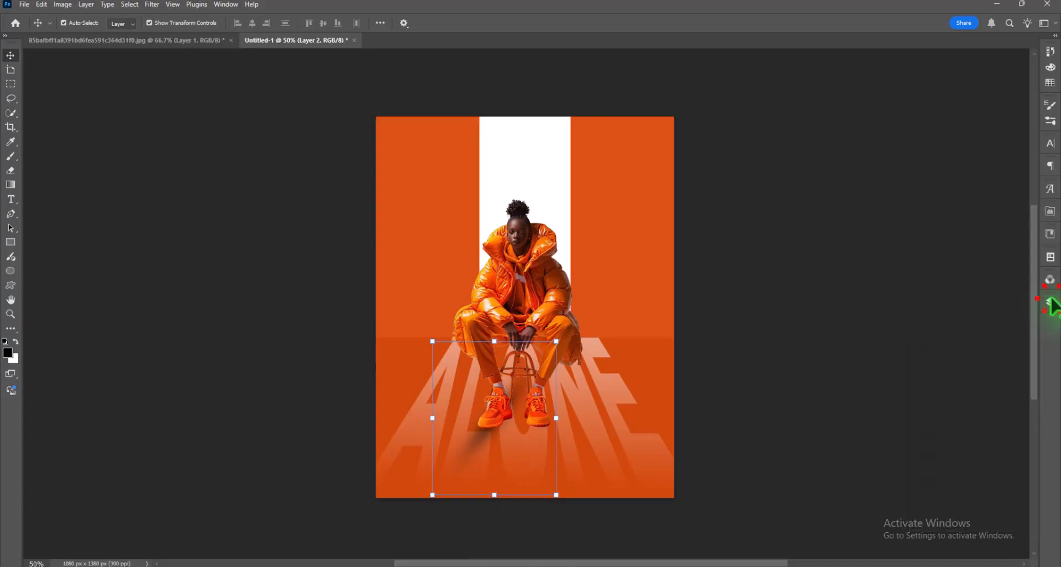
pyautogui.click(1051, 302)
# - Duplicate the shadow layer and place the copy beneath the right-hand shoe, rotated about -54°
pyautogui.click(969, 391)
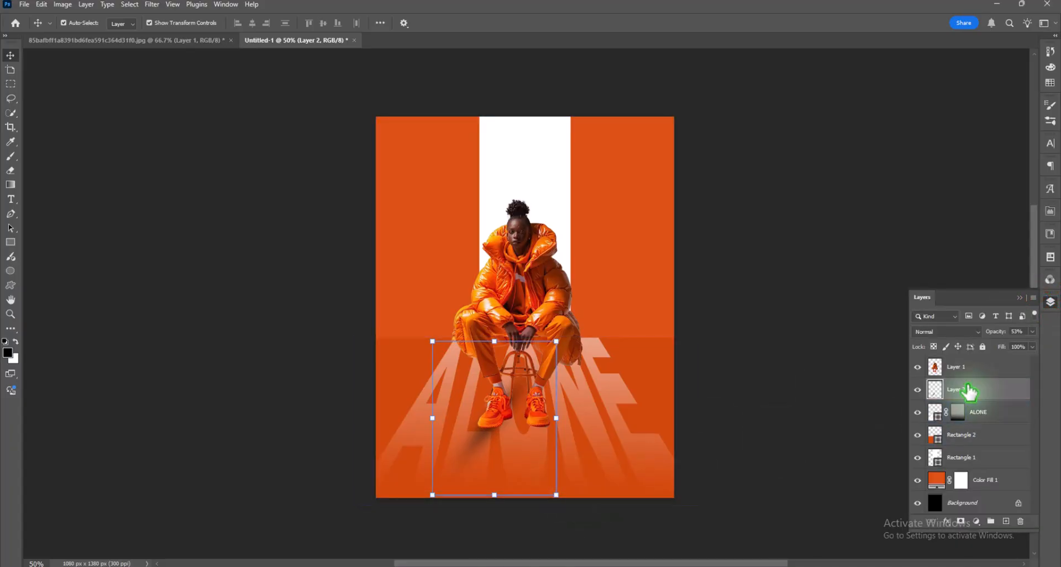
pyautogui.hotkey('ctrl', 'j')
pyautogui.moveTo(479, 437); pyautogui.dragTo(522, 434)
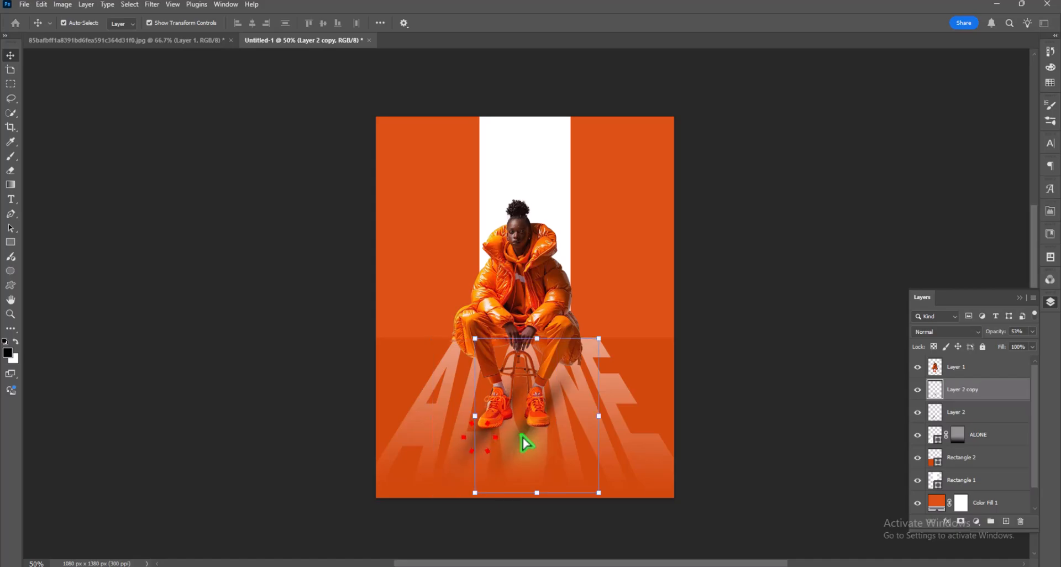
pyautogui.moveTo(611, 332); pyautogui.dragTo(515, 319)
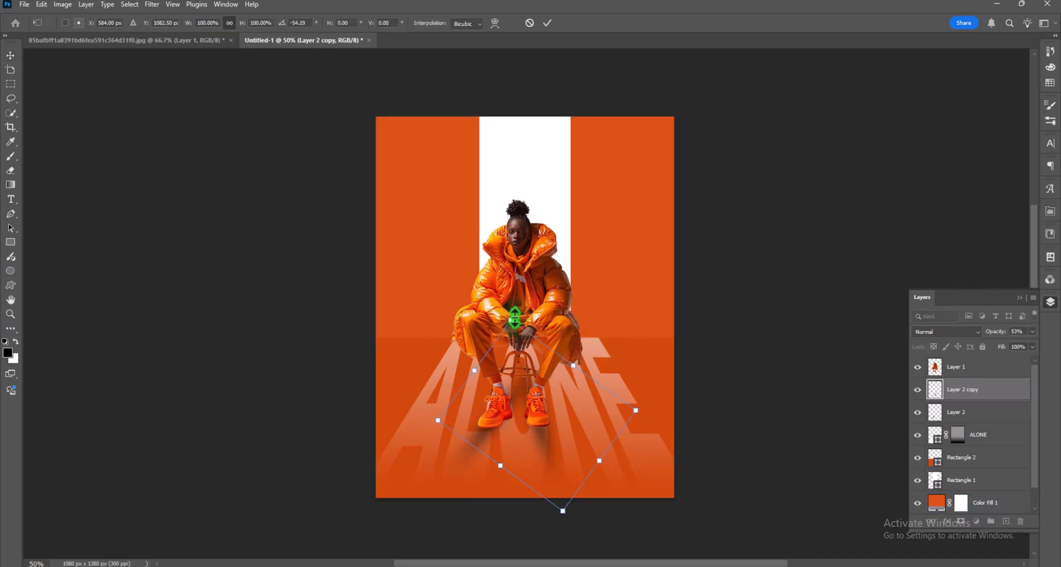
pyautogui.moveTo(536, 433); pyautogui.dragTo(533, 428)
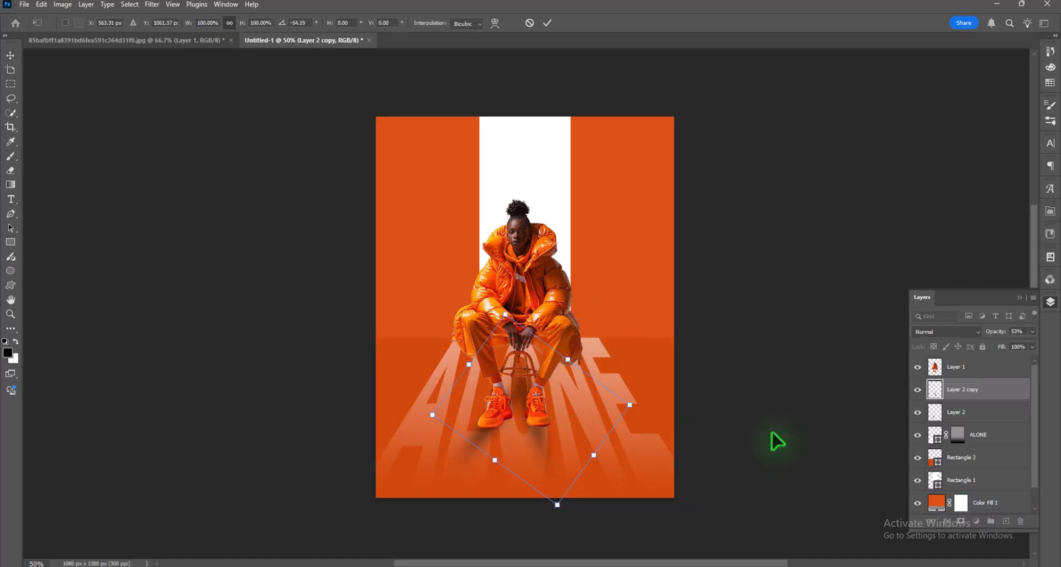
pyautogui.click(828, 433)
pyautogui.click(828, 433)
pyautogui.scroll(2, 828, 433)
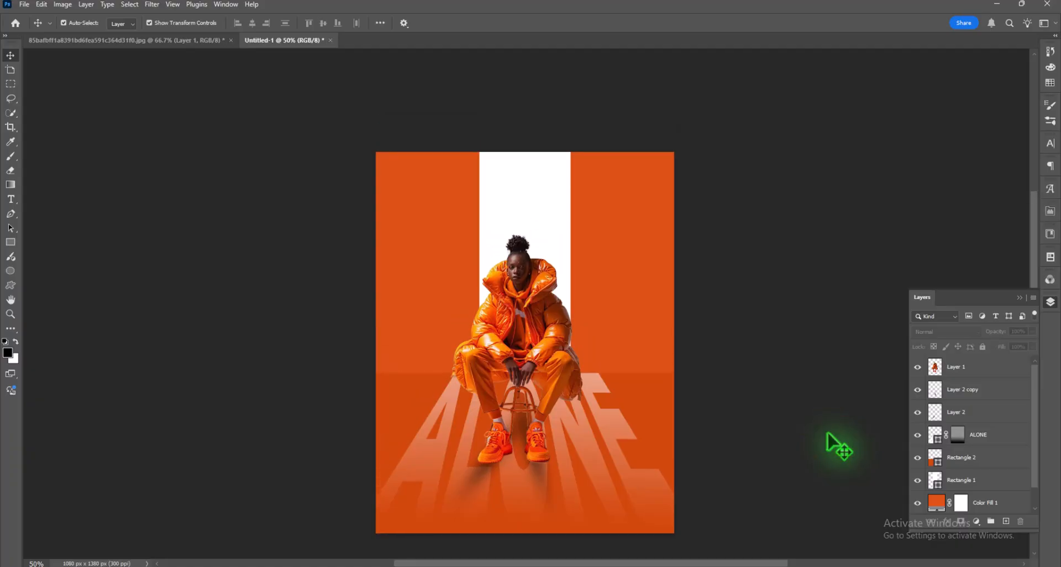
# - Add the text "You Are" near the top of the white stripe and colour it black (#010000)
pyautogui.click(10, 198)
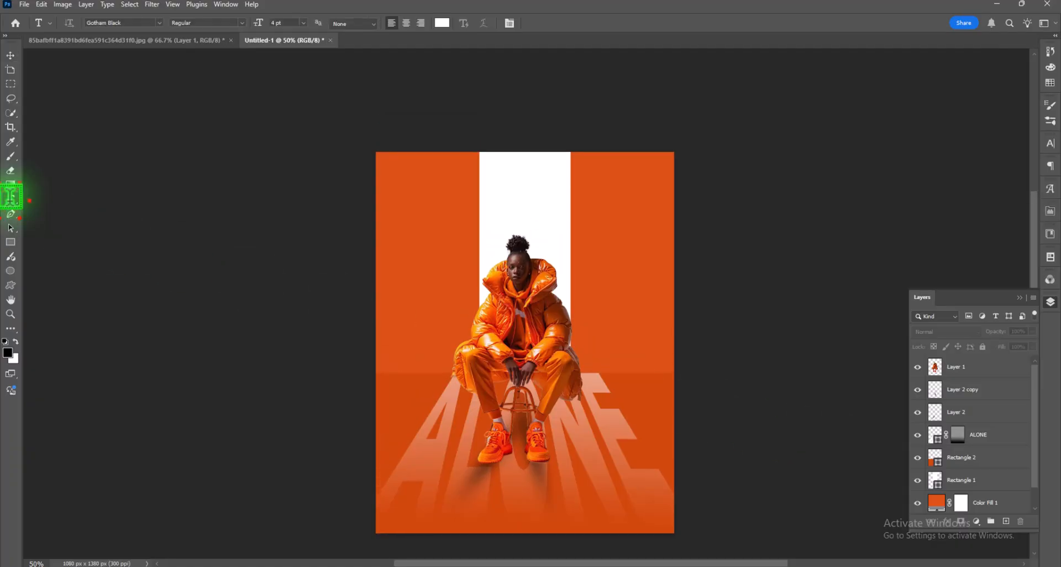
pyautogui.click(490, 185)
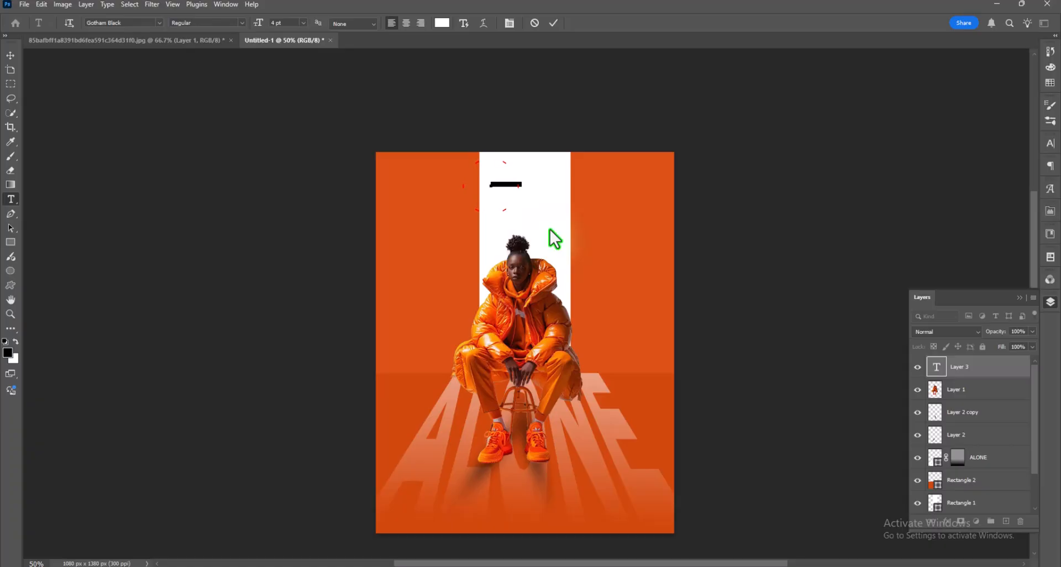
pyautogui.write('ALONE')
pyautogui.hotkey('ctrl', 'a')
pyautogui.click(442, 23)
pyautogui.moveTo(728, 342); pyautogui.dragTo(800, 452)
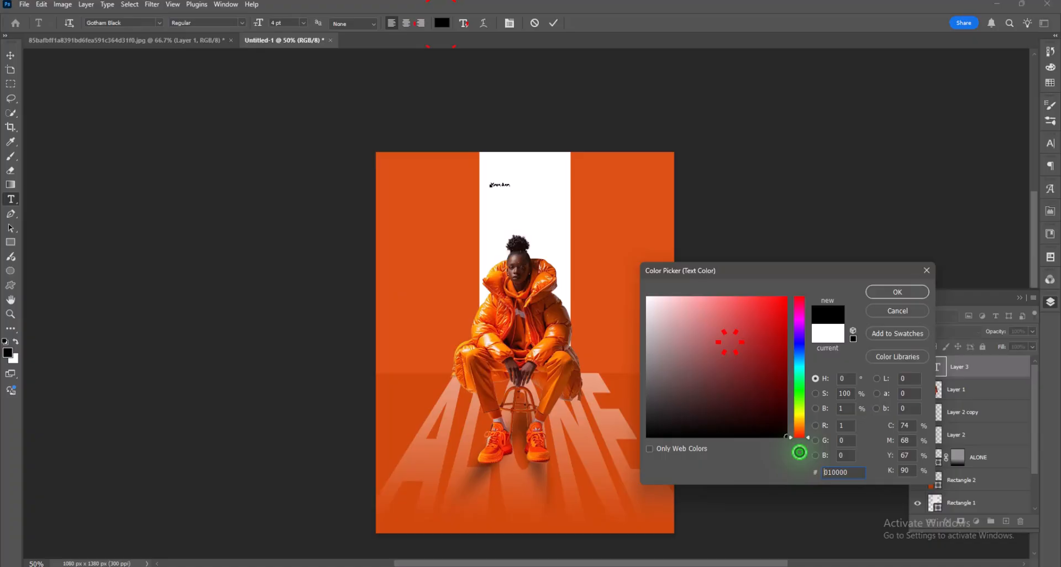
pyautogui.click(891, 292)
# - Set the "You Are" text to 12 pt Rockybilly Regular and position it within the white stripe above the figure's head
pyautogui.click(1051, 143)
pyautogui.click(971, 173)
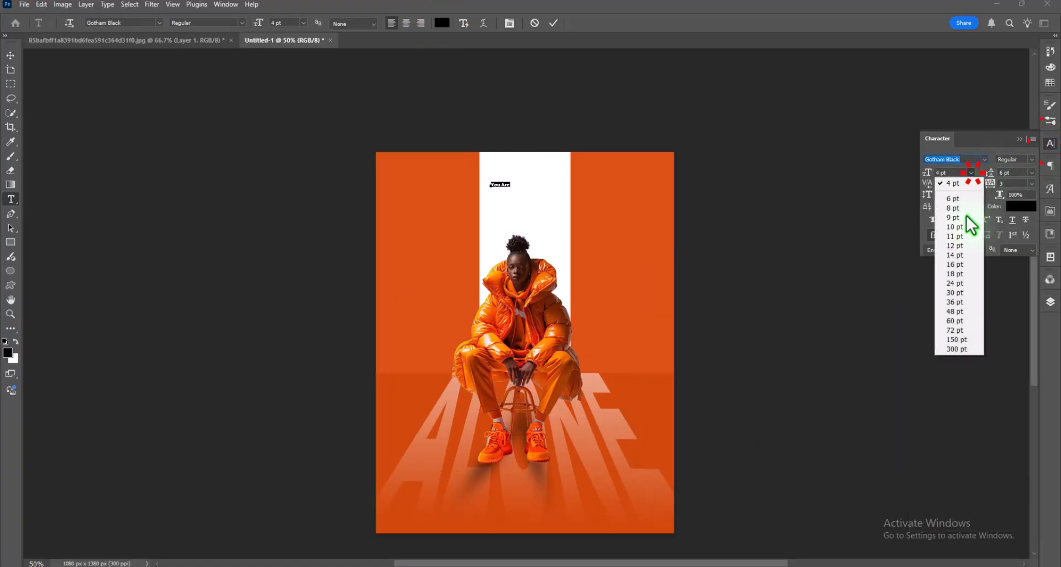
pyautogui.click(962, 246)
pyautogui.click(984, 159)
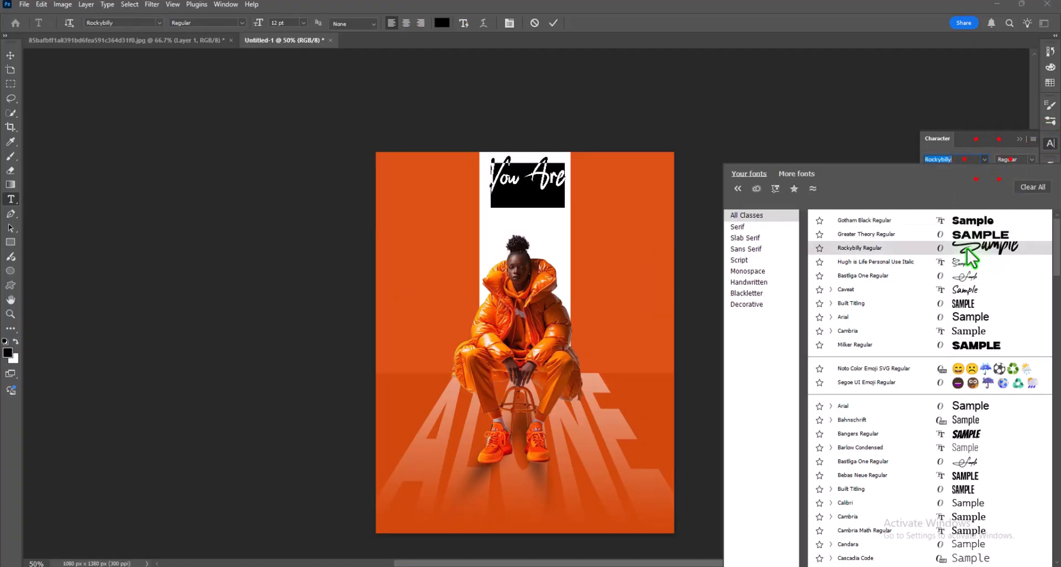
pyautogui.click(968, 249)
pyautogui.click(11, 55)
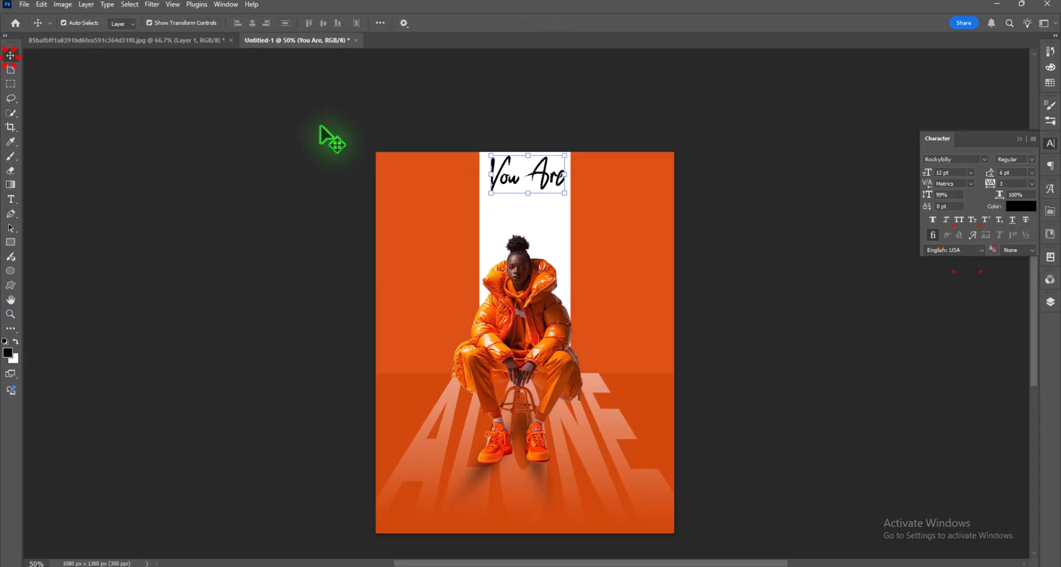
pyautogui.moveTo(549, 176); pyautogui.dragTo(546, 194)
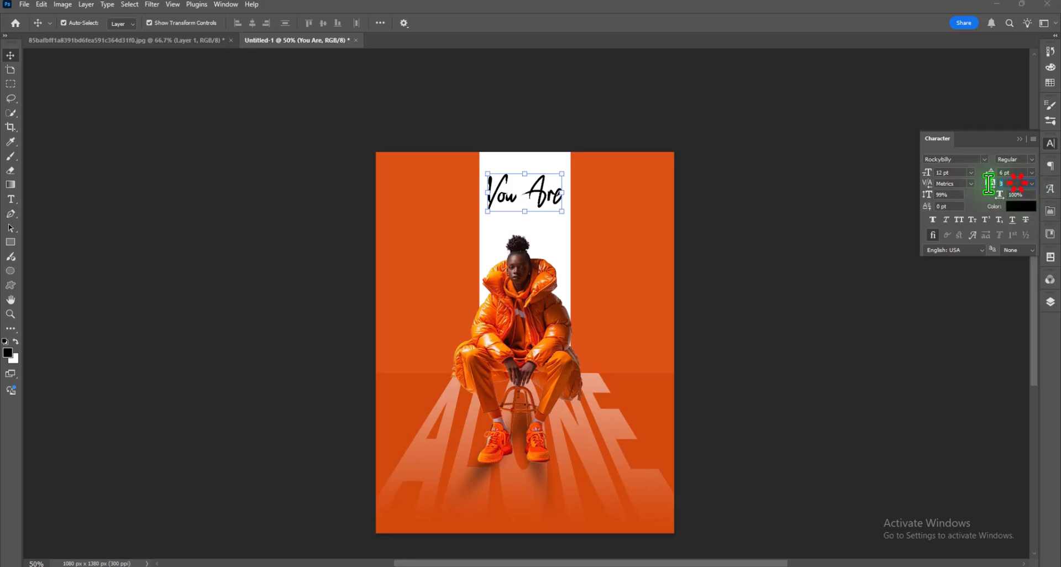
# - Set the tracking of "You Are" to -160 and scale the text up to 14.98 pt across the white stripe
pyautogui.click(1032, 184)
pyautogui.click(1015, 257)
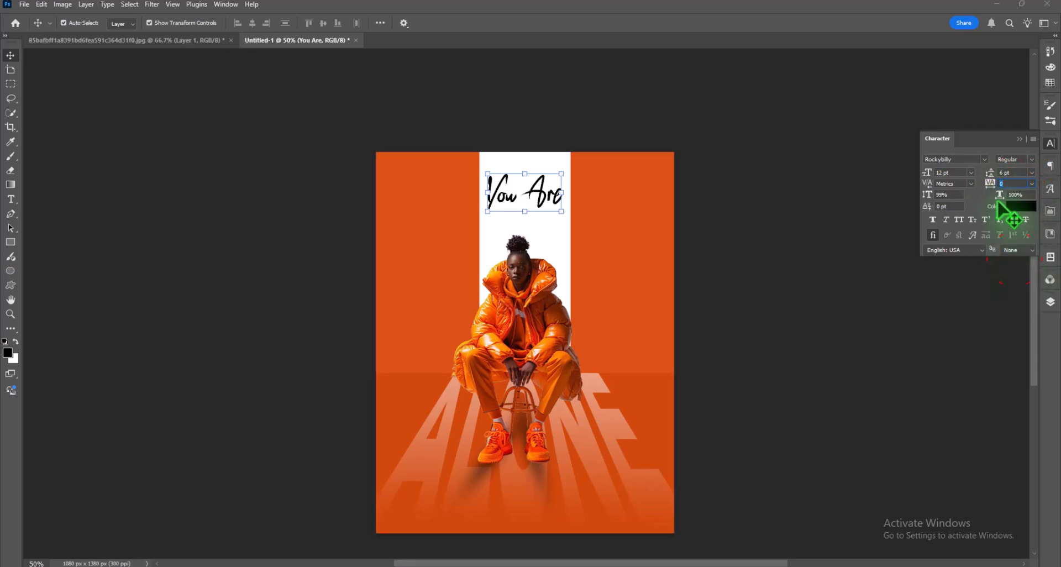
pyautogui.write('-160')
pyautogui.press('Return')
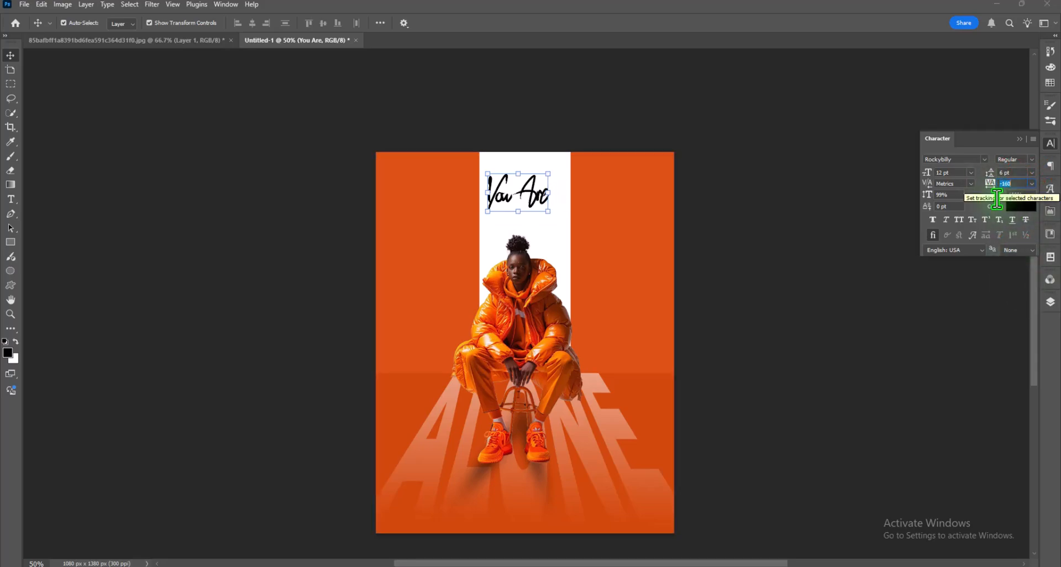
pyautogui.moveTo(547, 212)
pyautogui.mouseDown()
pyautogui.moveTo(561, 223)
pyautogui.moveTo(569, 205)
pyautogui.moveTo(553, 203)
pyautogui.mouseUp()
pyautogui.hotkey('ctrl', 't')
pyautogui.press('Return')
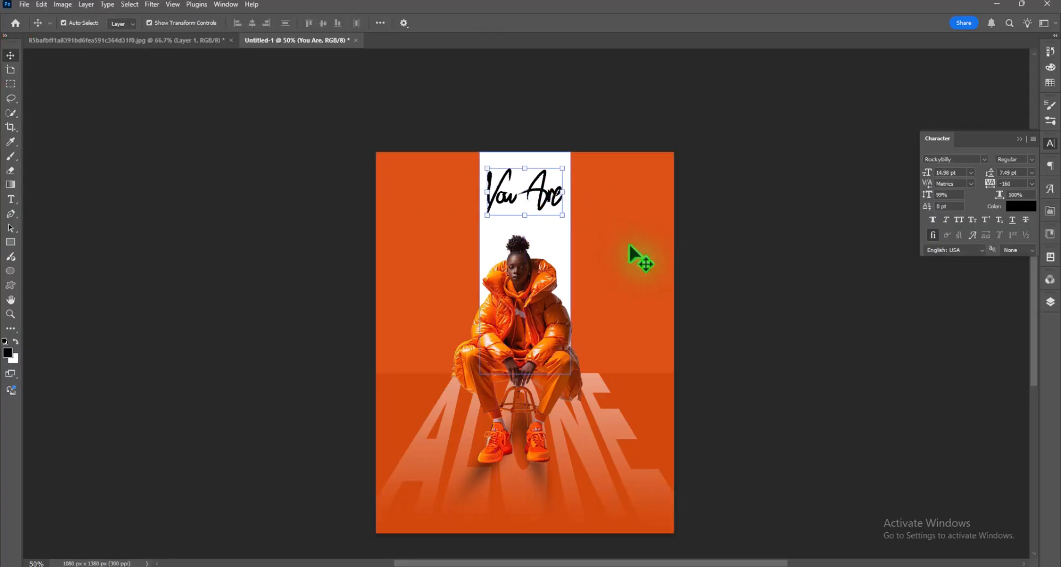
# - Add the text "NOT" on the orange area beside the figure and set its font to Greater Theory Regular
pyautogui.click(11, 199)
pyautogui.click(517, 227)
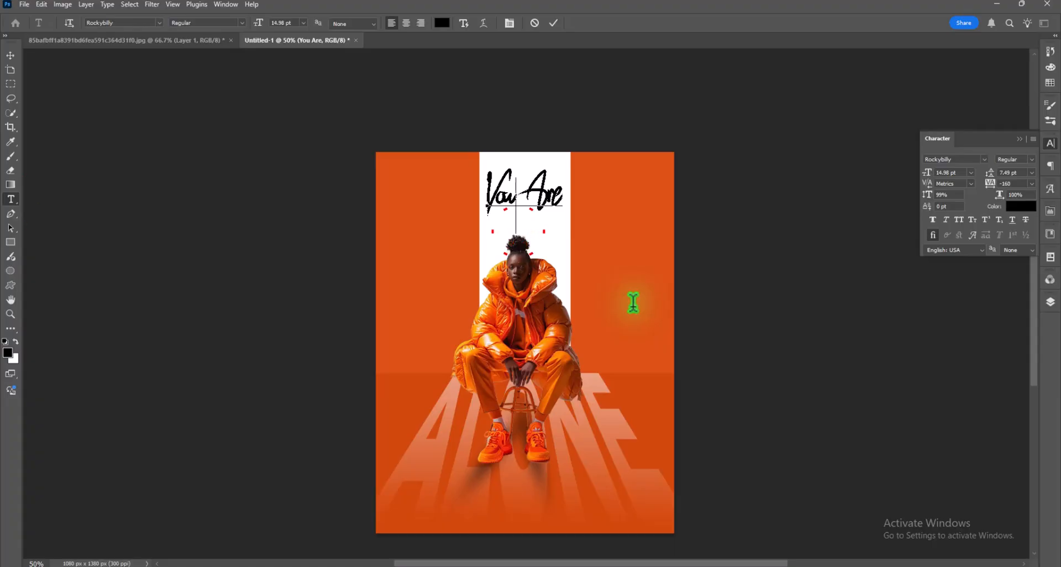
pyautogui.click(11, 199)
pyautogui.click(385, 279)
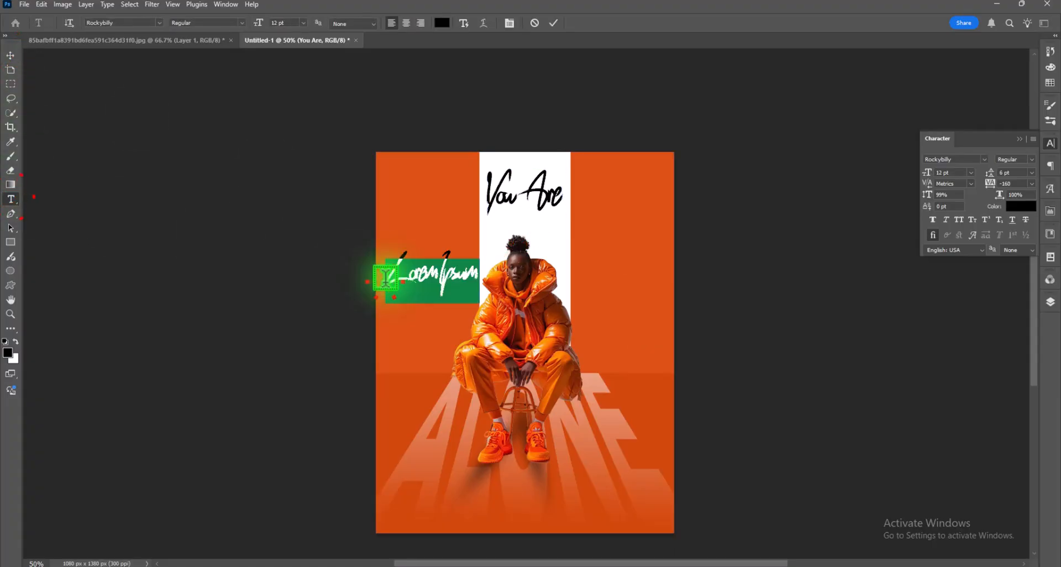
pyautogui.press('BackSpace')
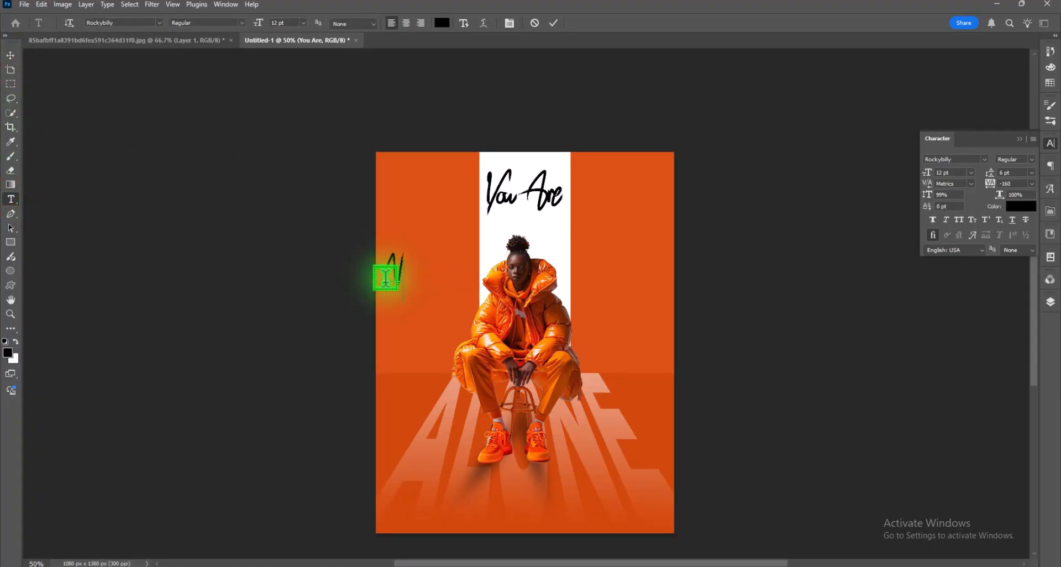
pyautogui.hotkey('ctrl', 'a')
pyautogui.click(984, 159)
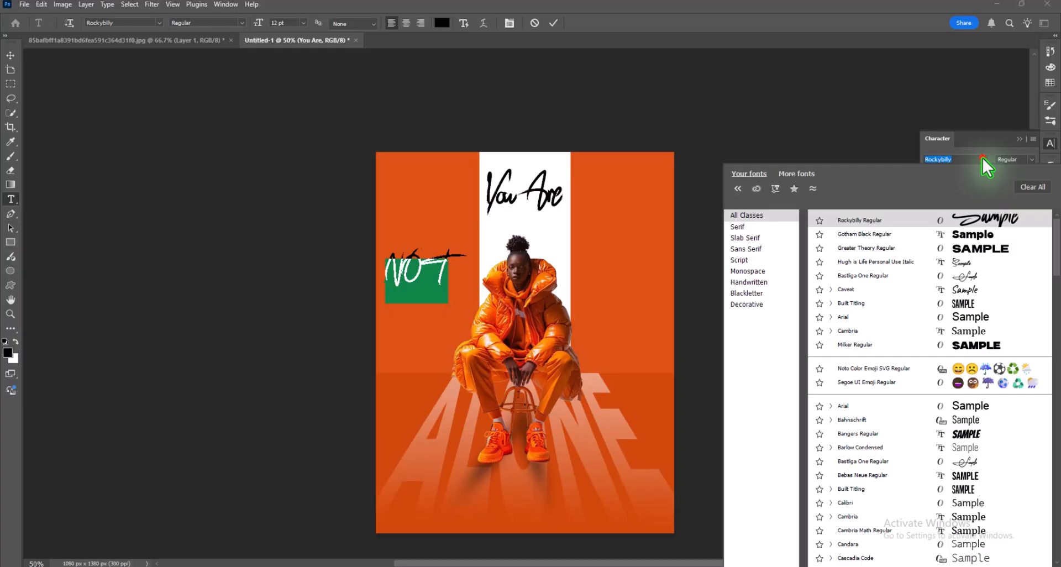
pyautogui.click(959, 247)
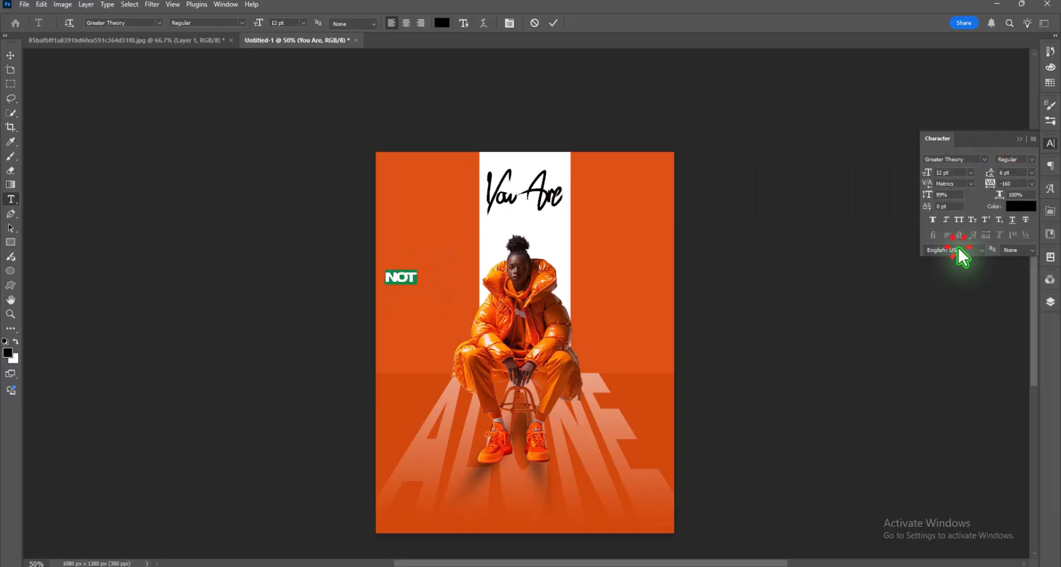
# - Set the tracking of the "NOT" text to -15
pyautogui.click(1031, 183)
pyautogui.click(1011, 271)
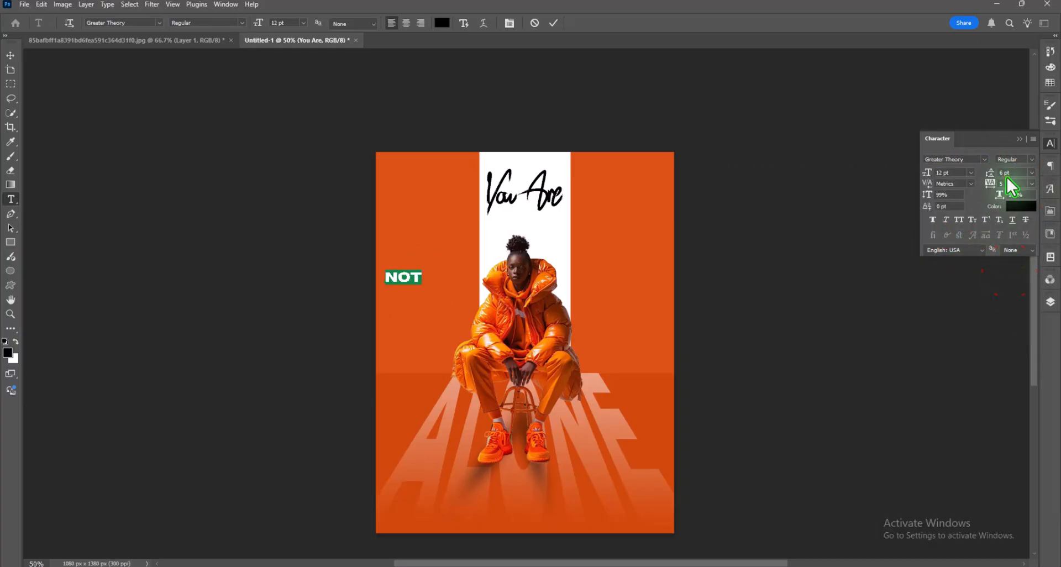
pyautogui.press('Return')
pyautogui.press('v')
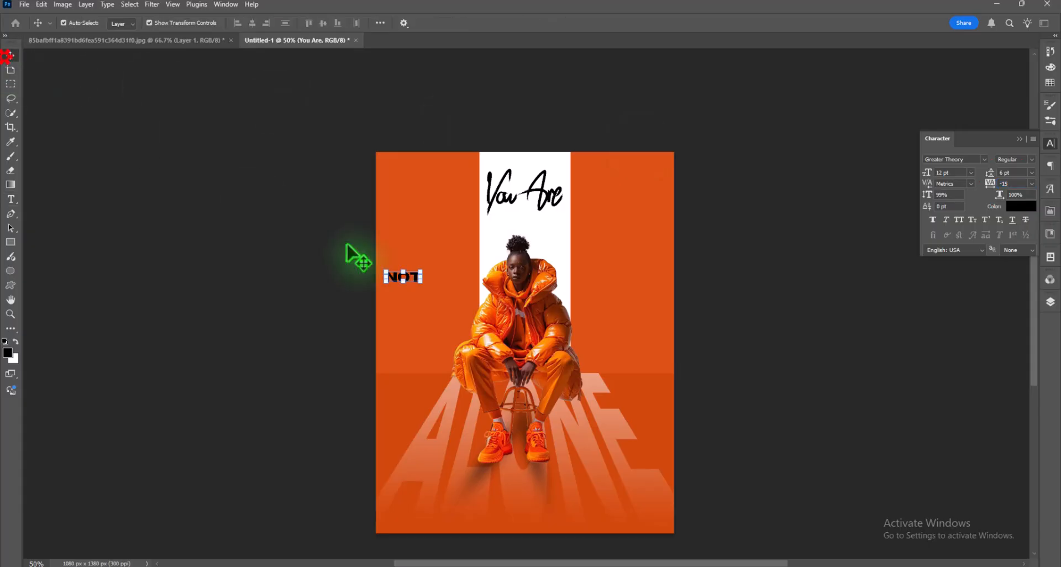
# - Enlarge "NOT", move it beneath "You Are" on the white stripe, and set its size to 30 pt
pyautogui.moveTo(421, 285); pyautogui.dragTo(509, 322)
pyautogui.moveTo(514, 287); pyautogui.dragTo(576, 230)
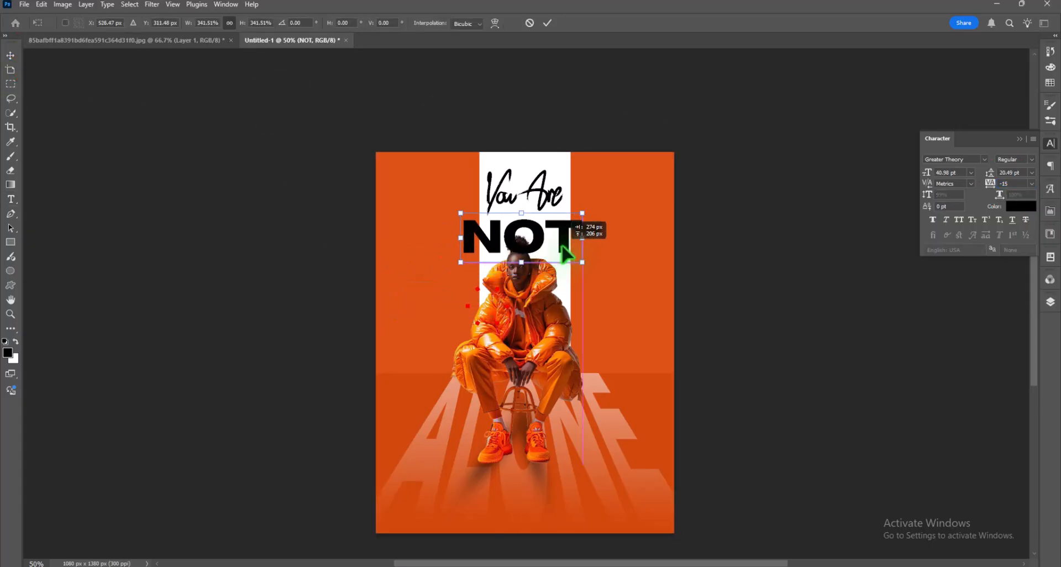
pyautogui.press('Return')
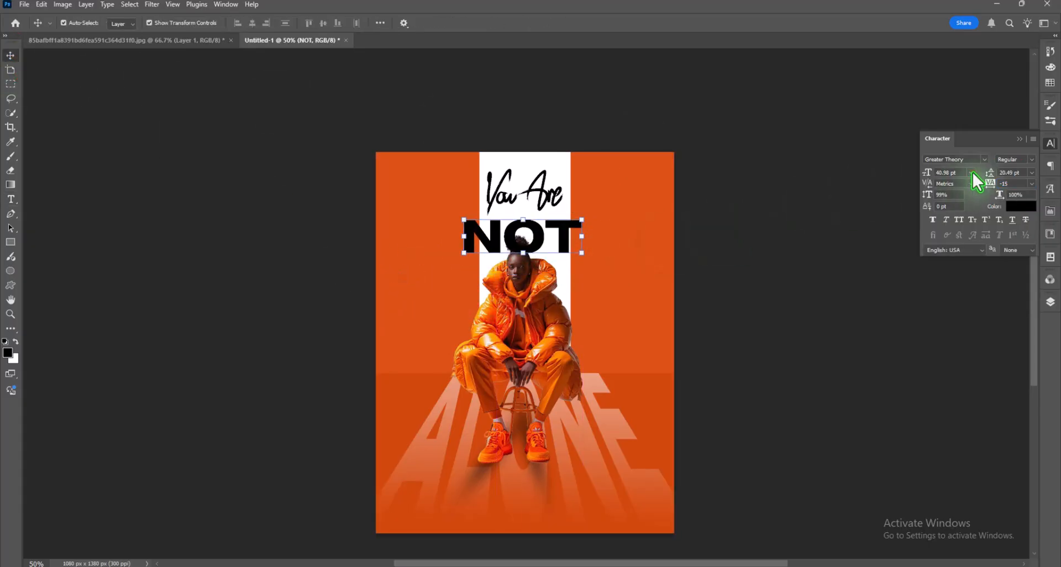
pyautogui.click(971, 172)
pyautogui.click(960, 295)
pyautogui.moveTo(523, 248); pyautogui.dragTo(548, 239)
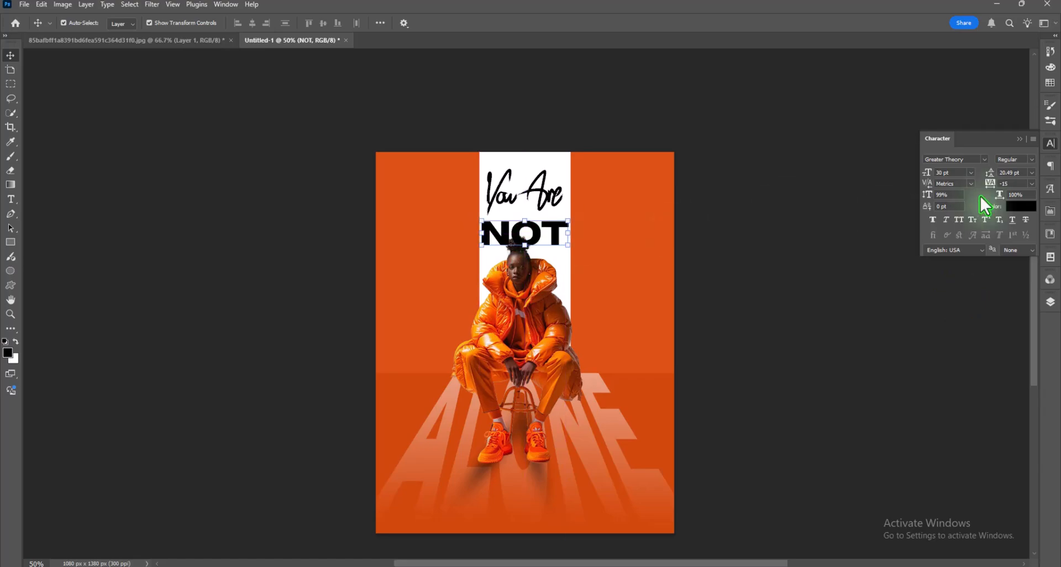
# - Recolour "NOT" with the background orange (#dc5114) and place its layer directly below the figure's layer
pyautogui.click(1020, 207)
pyautogui.click(626, 248)
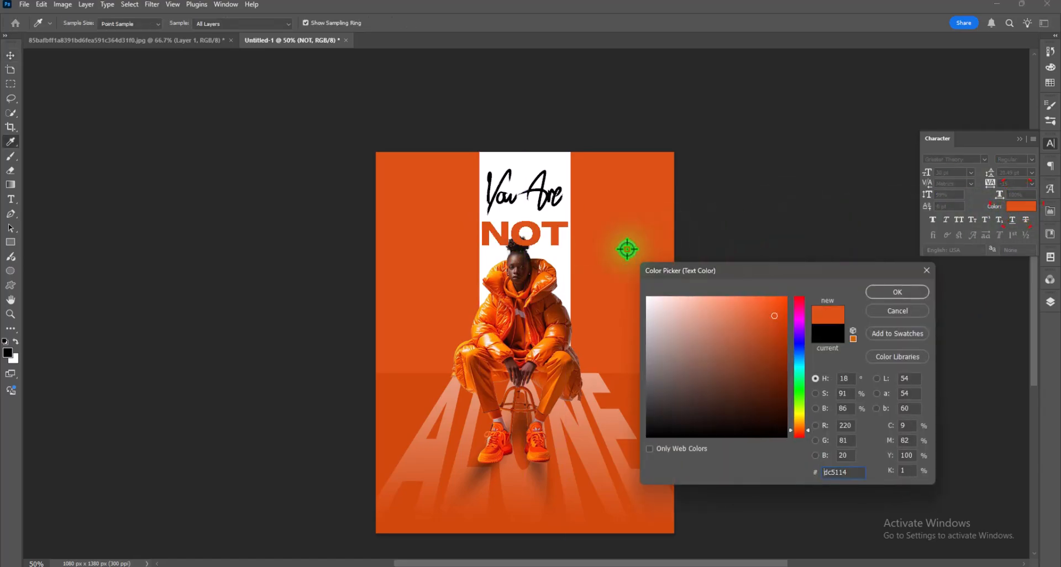
pyautogui.click(896, 293)
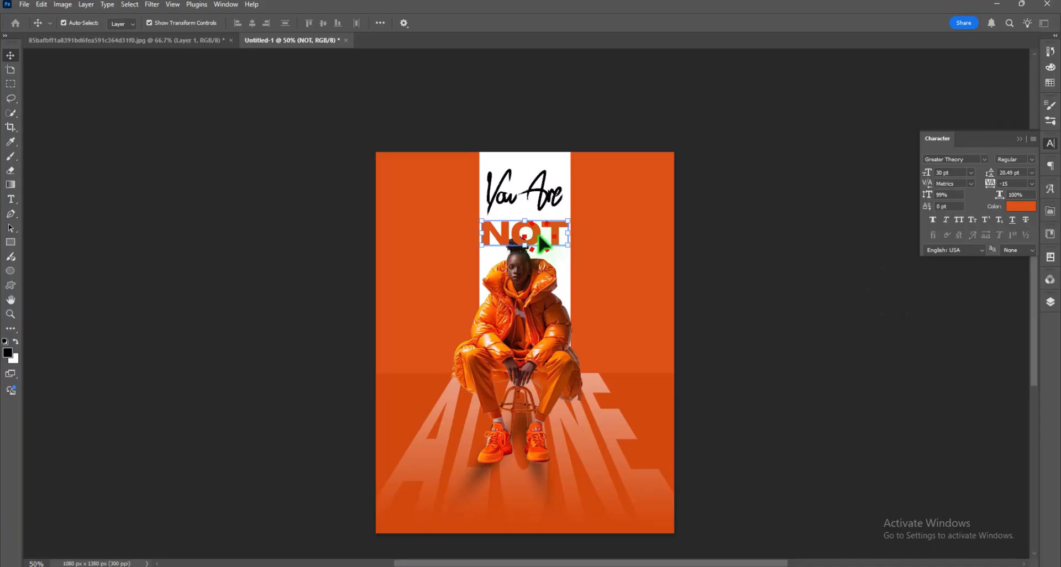
pyautogui.click(1050, 302)
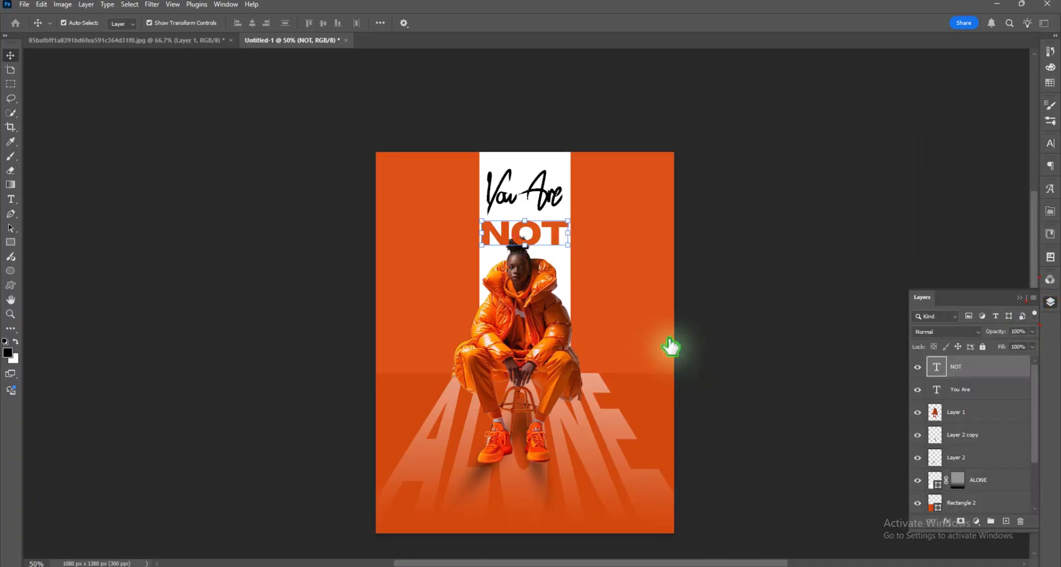
pyautogui.moveTo(987, 367); pyautogui.dragTo(998, 424)
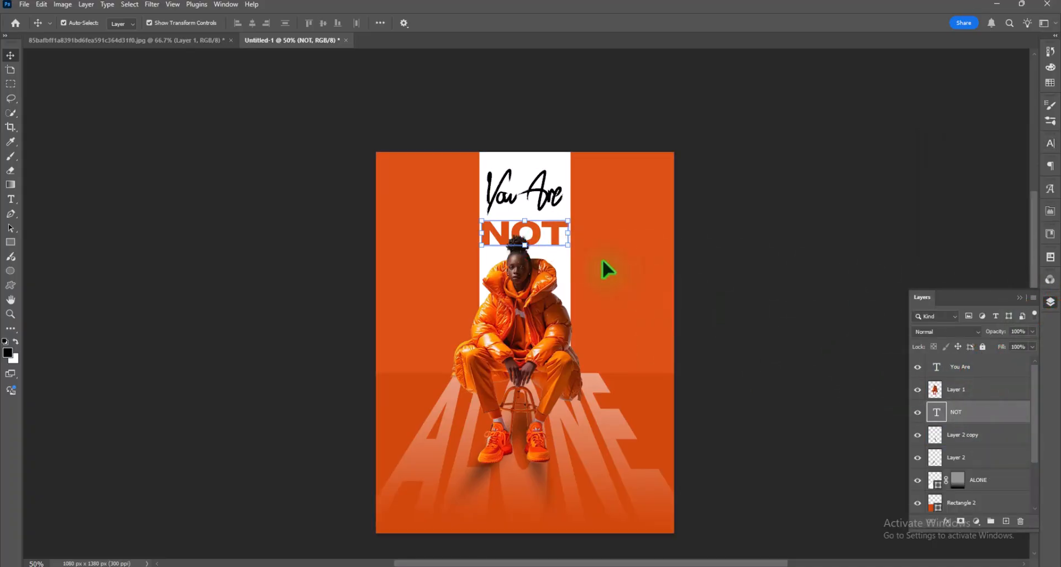
pyautogui.moveTo(535, 234); pyautogui.dragTo(535, 235)
# - Set "NOT" to tracking -35 and size 31 pt, and move "You Are" slightly down closer to it
pyautogui.click(1051, 144)
pyautogui.scroll(-2, 1017, 182)
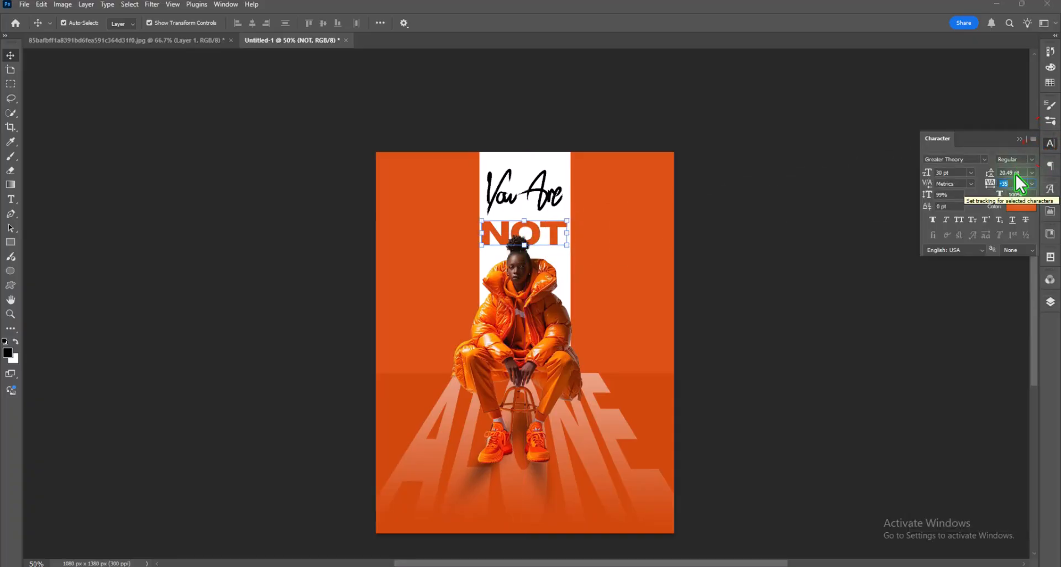
pyautogui.click(950, 172)
pyautogui.scroll(1, 950, 173)
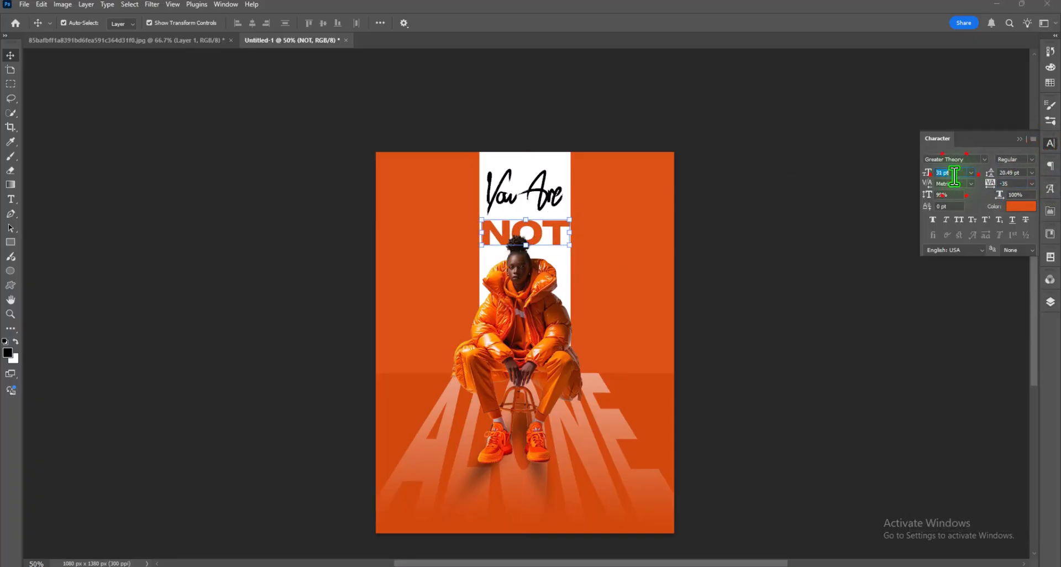
pyautogui.click(826, 352)
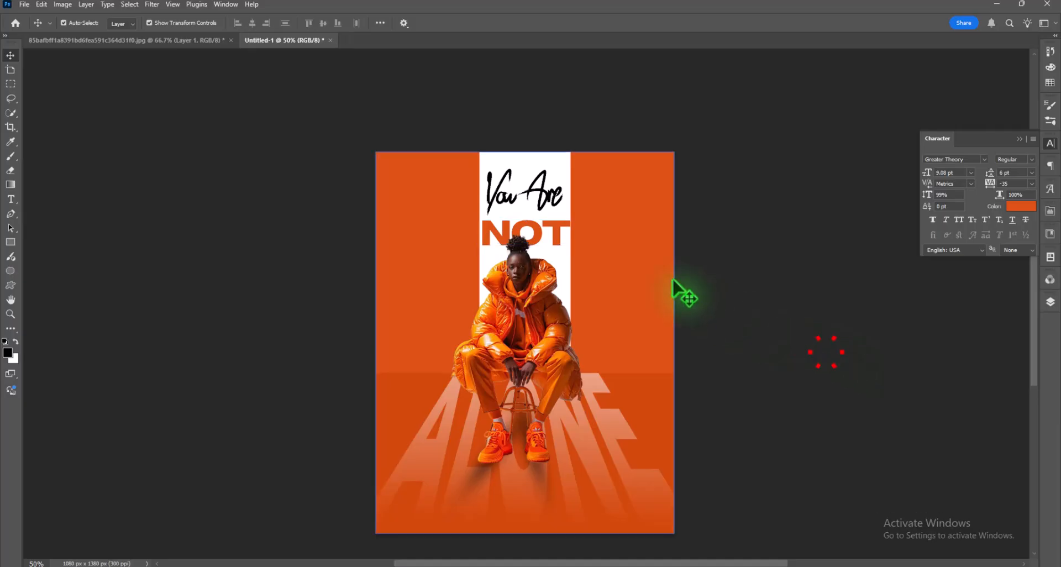
pyautogui.click(739, 274)
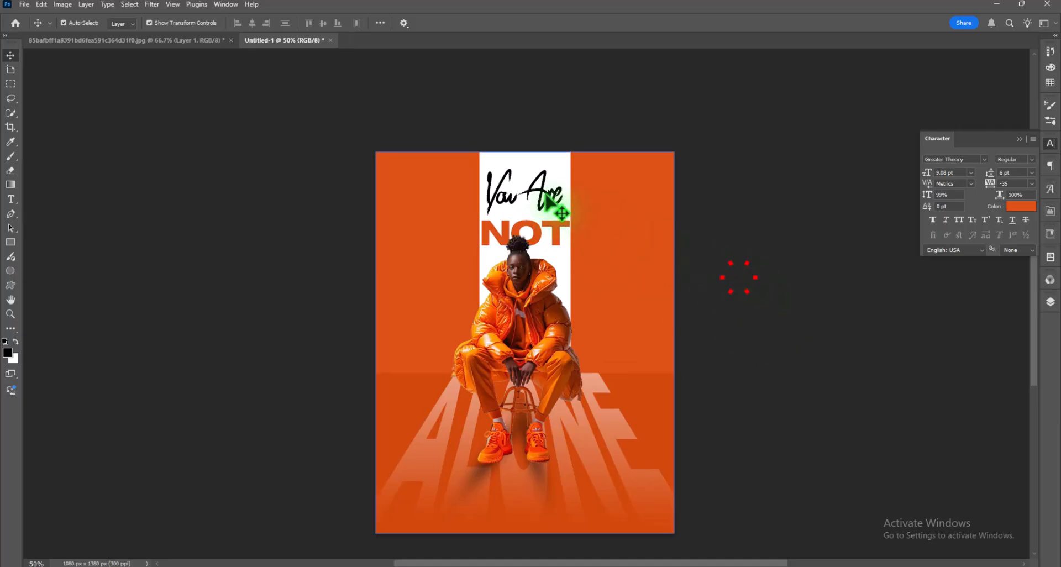
pyautogui.moveTo(550, 197); pyautogui.dragTo(545, 204)
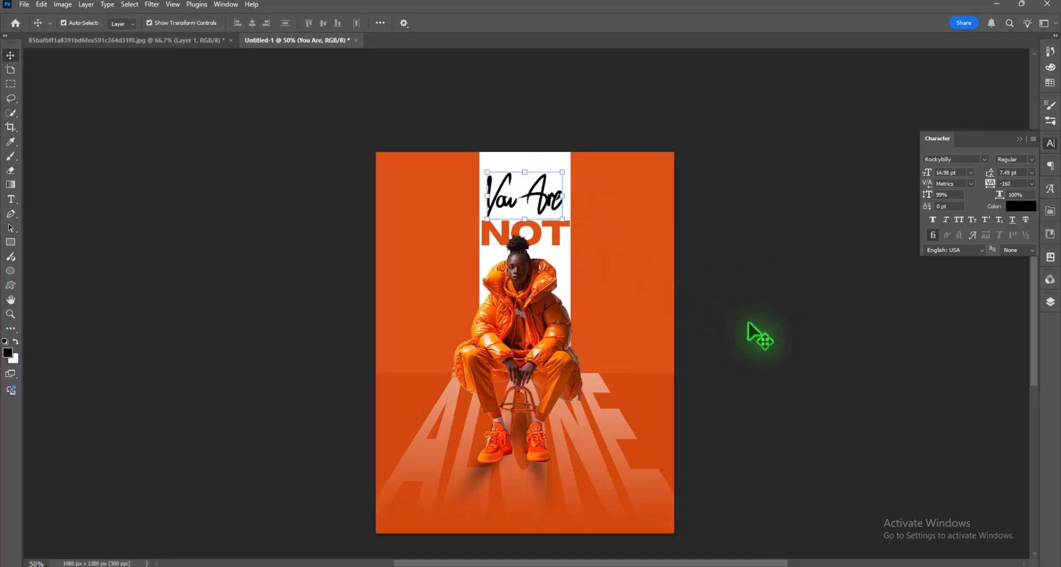
pyautogui.click(752, 327)
# - Add the text "POSTER" at the top of the white stripe in 6 pt Gotham Black Regular
pyautogui.scroll(1, 807, 404)
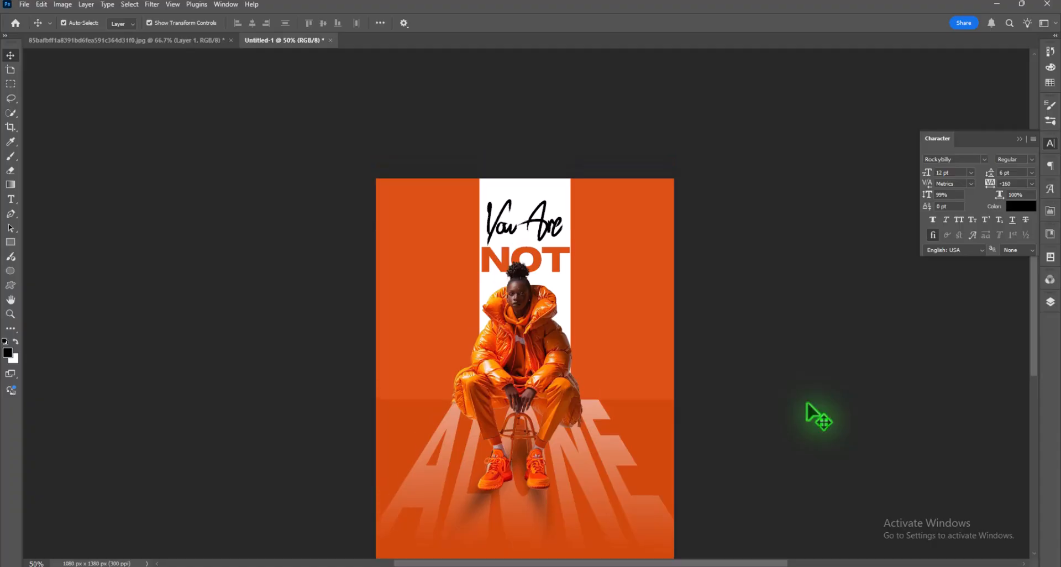
pyautogui.hotkey('ctrl', '1')
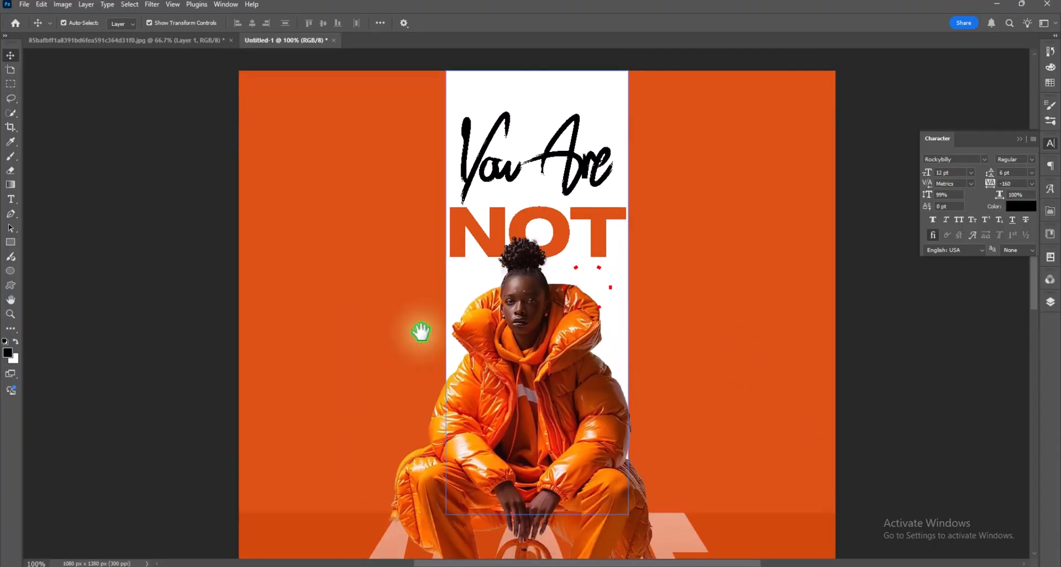
pyautogui.click(10, 199)
pyautogui.click(457, 64)
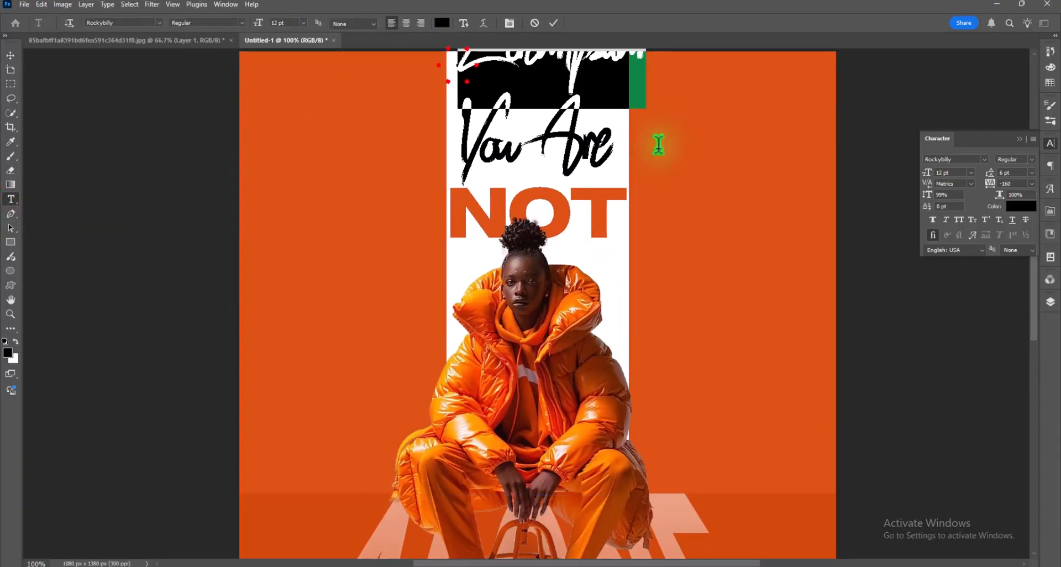
pyautogui.write('POSTER')
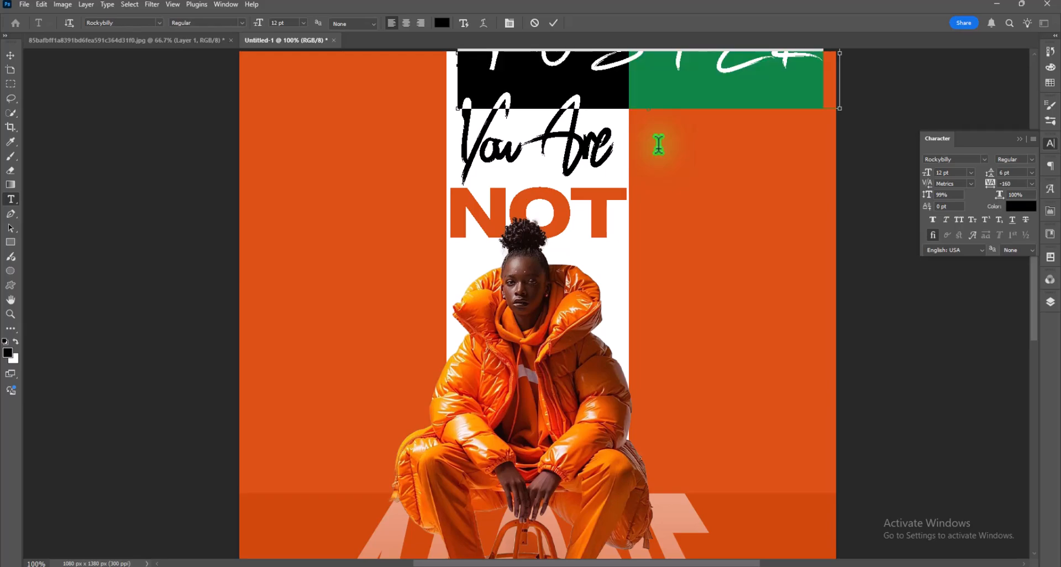
pyautogui.click(971, 172)
pyautogui.click(952, 180)
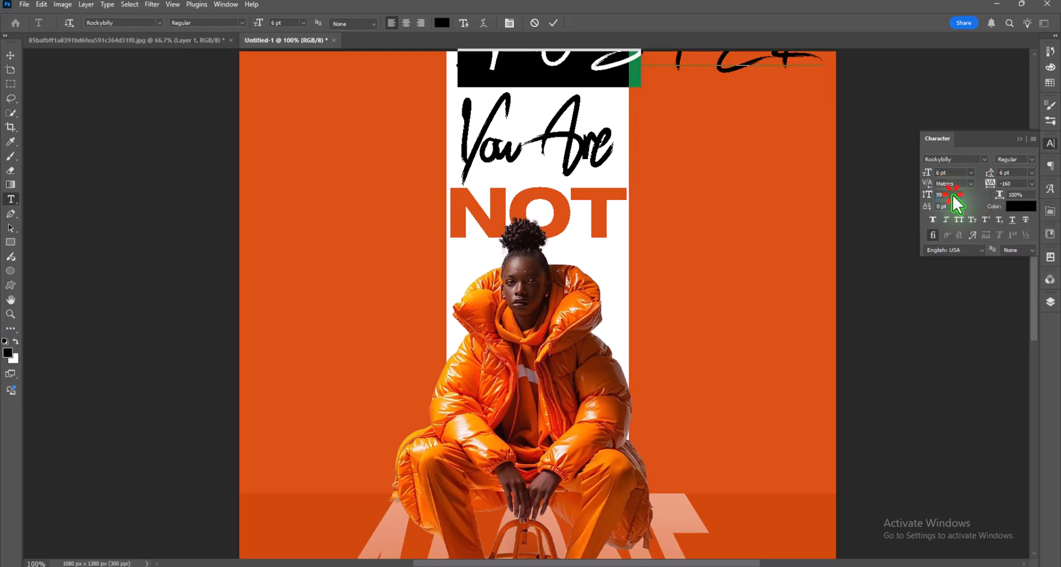
pyautogui.click(984, 159)
pyautogui.click(963, 248)
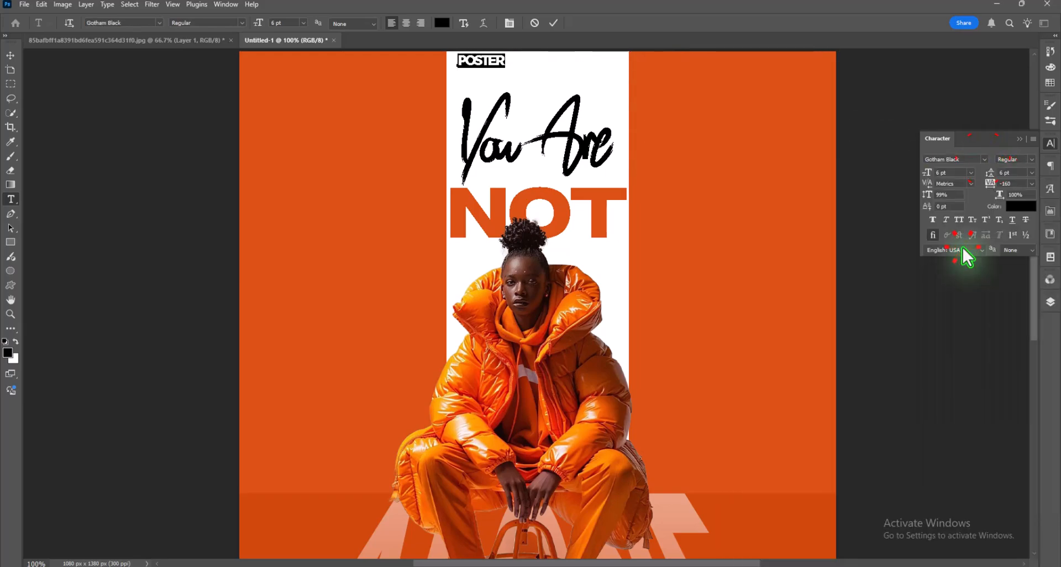
# - Extend the "POSTER" text to "POSTER DESIGN" and set it to tracking 5 and size 3 pt
pyautogui.scroll(1, 965, 255)
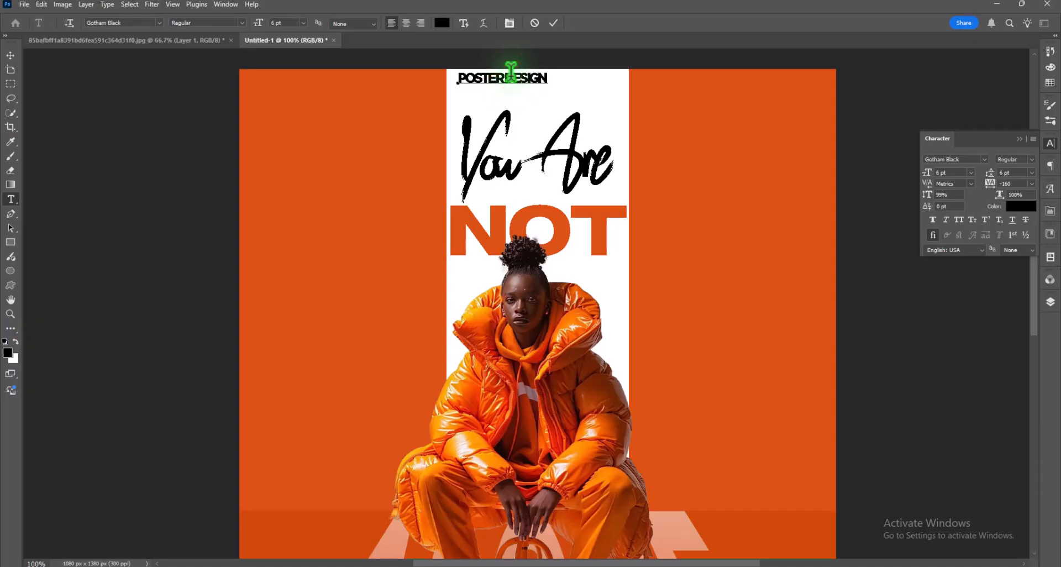
pyautogui.doubleClick(511, 75)
pyautogui.click(1032, 184)
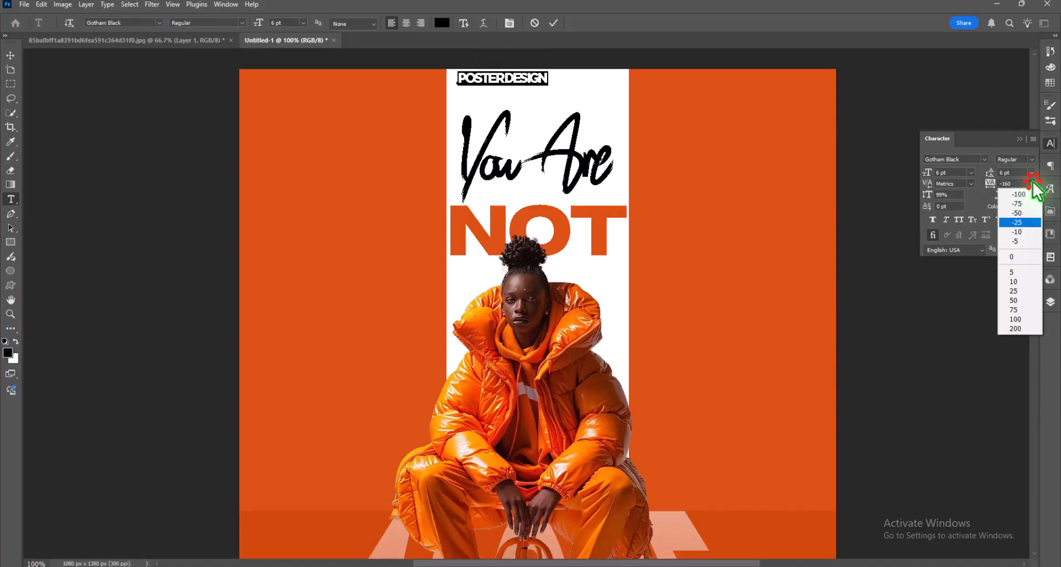
pyautogui.click(1013, 273)
pyautogui.click(952, 173)
pyautogui.scroll(-2, 952, 173)
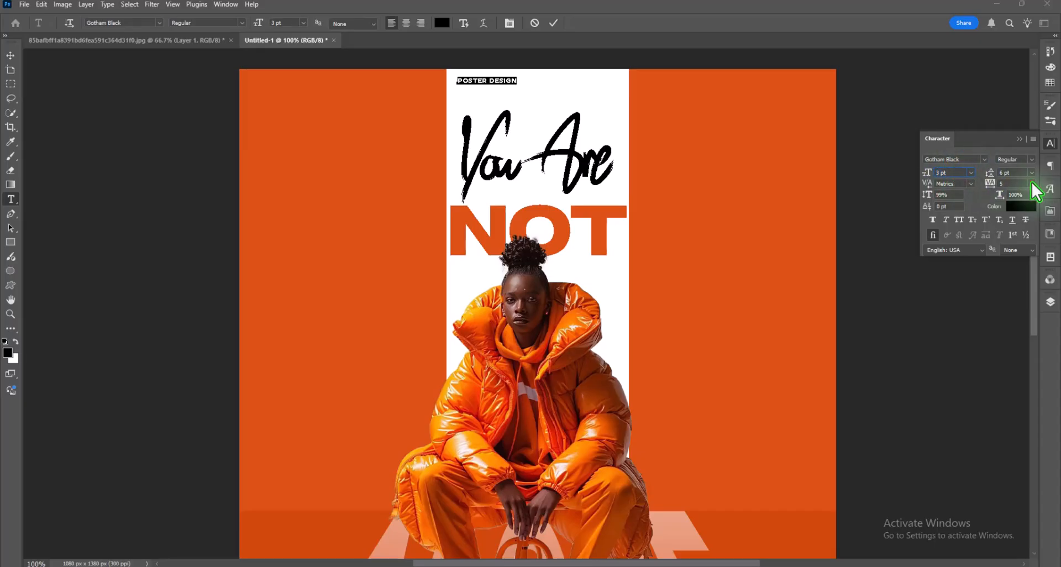
# - Widen the tracking of "POSTER DESIGN" to 1300 so the line spans the white stripe
pyautogui.click(1032, 183)
pyautogui.click(1020, 297)
pyautogui.click(1031, 183)
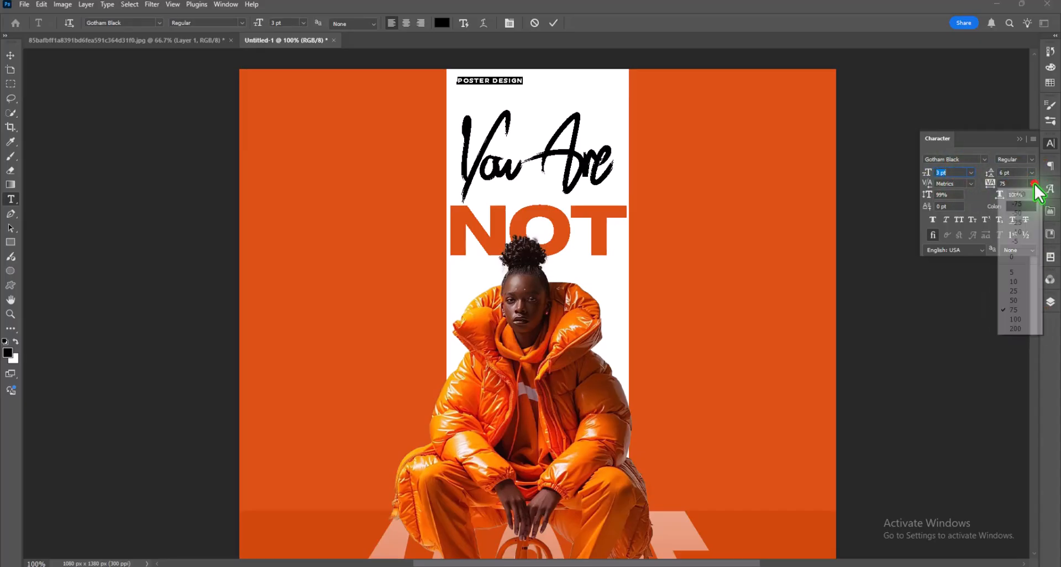
pyautogui.click(1019, 330)
pyautogui.click(999, 193)
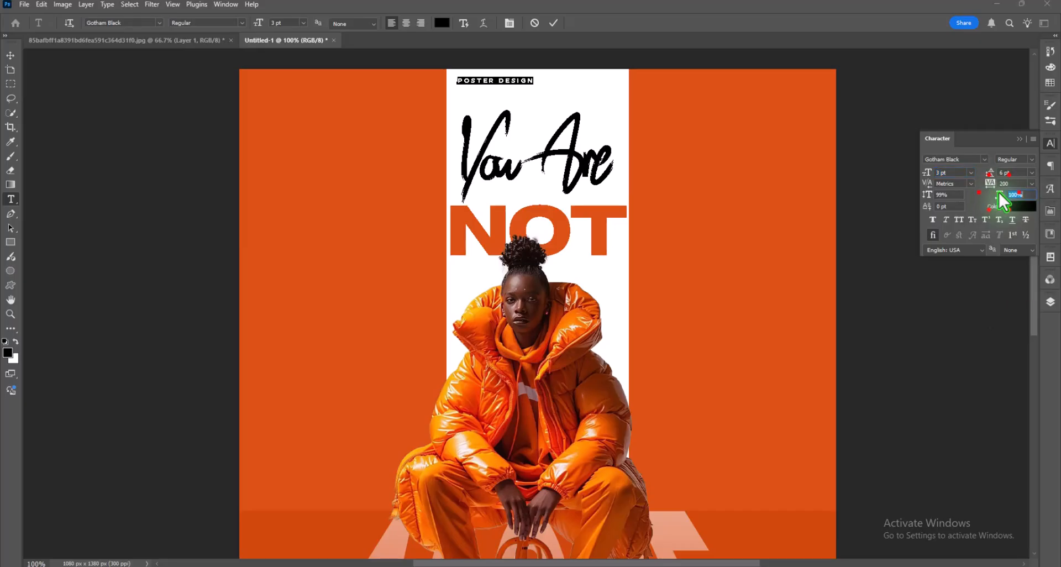
pyautogui.moveTo(997, 188); pyautogui.dragTo(1017, 190)
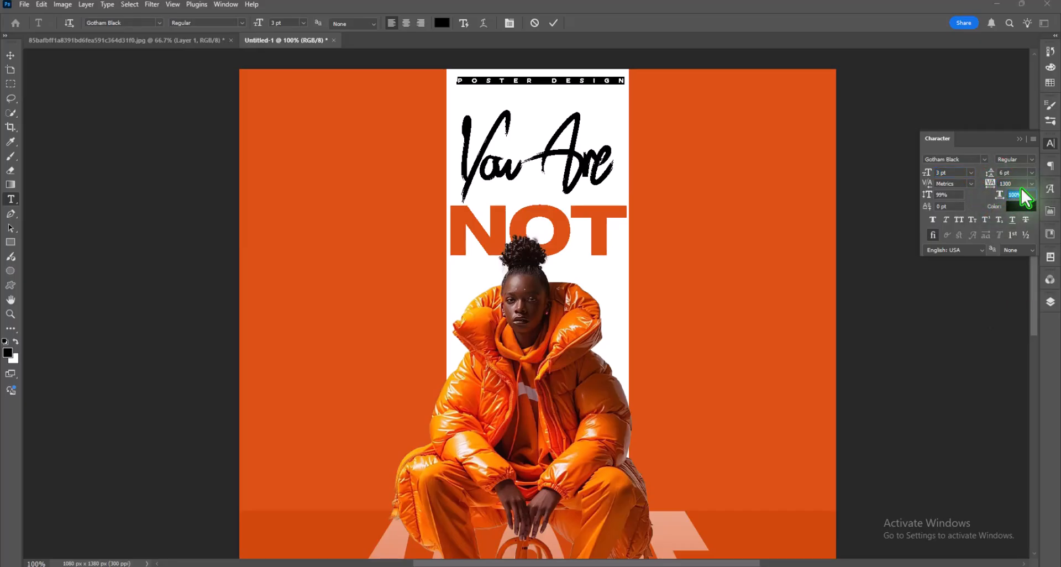
pyautogui.moveTo(993, 186); pyautogui.dragTo(997, 189)
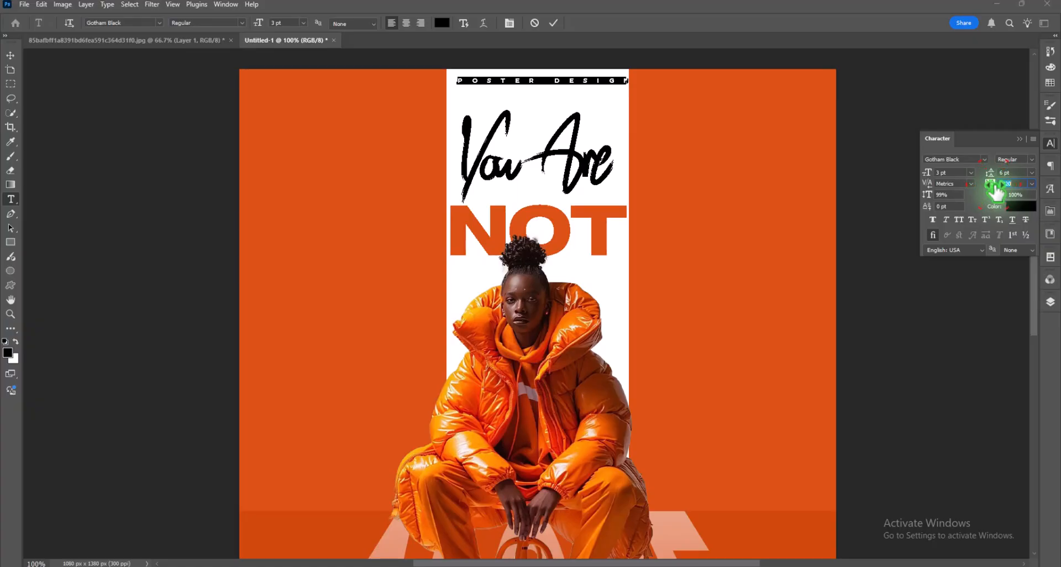
pyautogui.click(1000, 194)
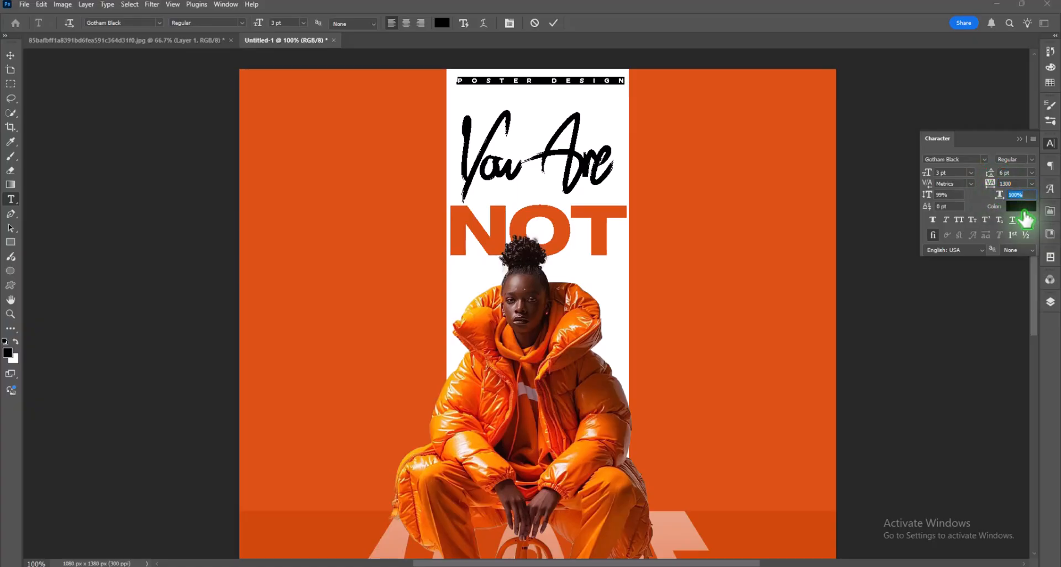
# - Shift "POSTER DESIGN" slightly left, enlarge it to 4 pt and set its tracking to 820 to fit the stripe
pyautogui.click(10, 54)
pyautogui.scroll(1, 520, 98)
pyautogui.moveTo(515, 97); pyautogui.dragTo(512, 97)
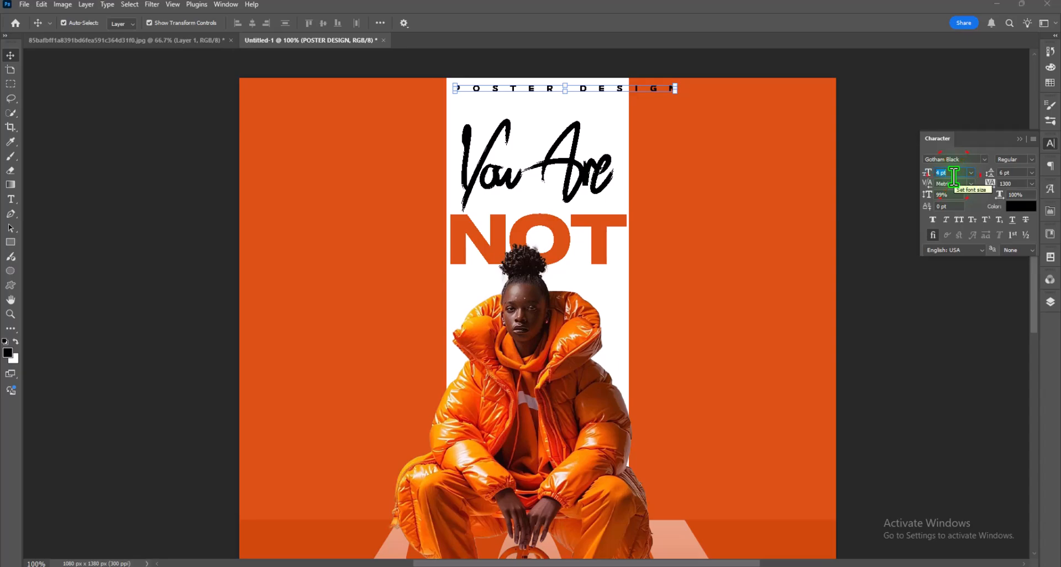
pyautogui.moveTo(992, 184); pyautogui.dragTo(980, 187)
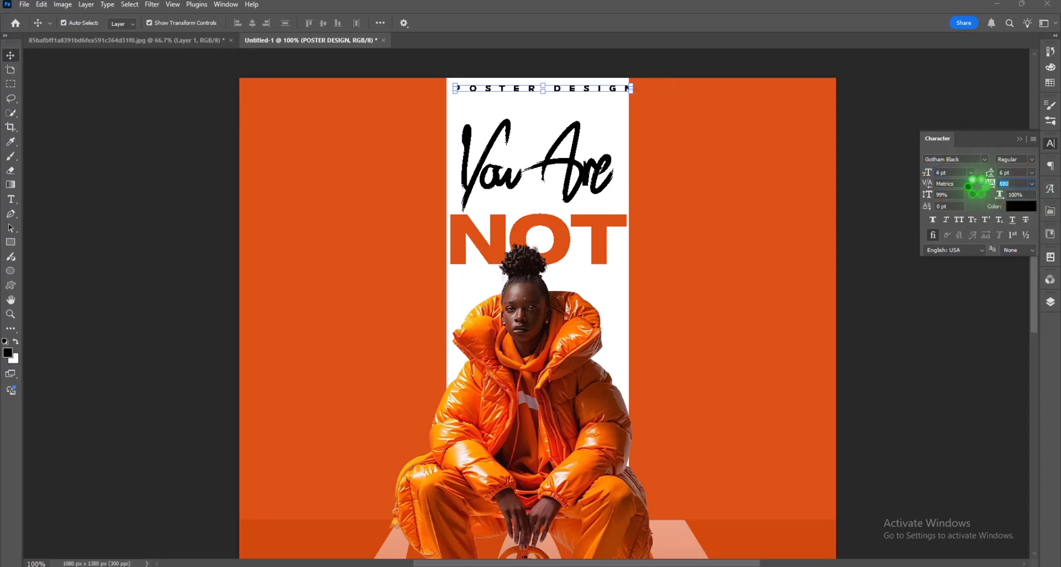
# - Recolour "POSTER DESIGN" with the orange sampled from the poster background
pyautogui.click(1021, 206)
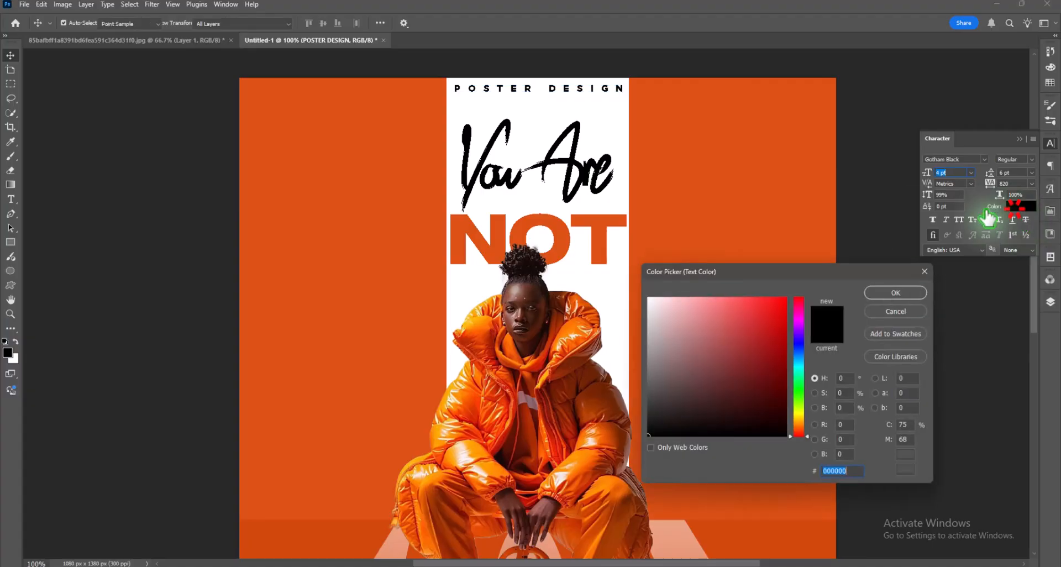
pyautogui.click(675, 218)
pyautogui.click(897, 292)
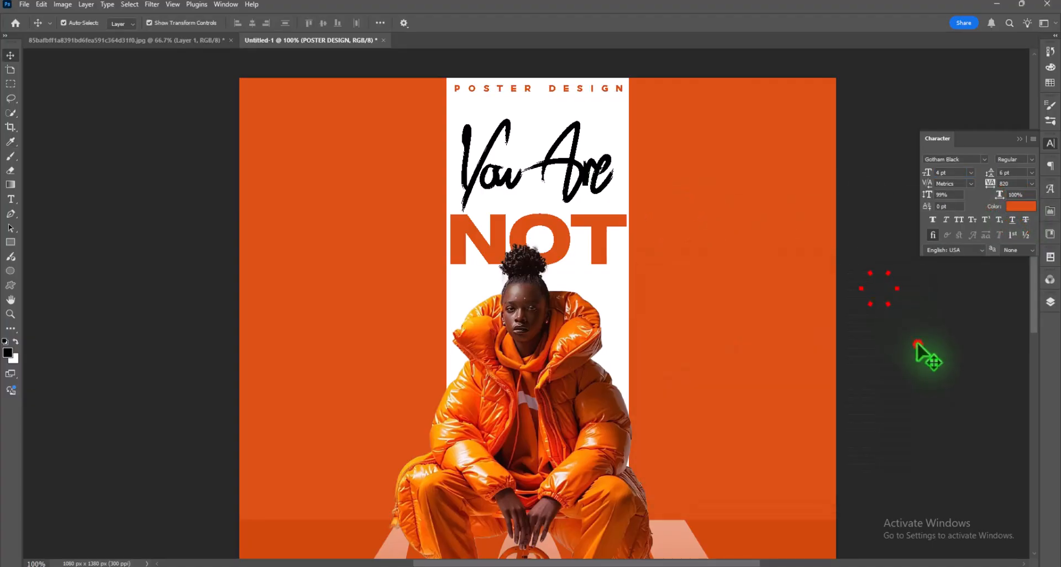
pyautogui.click(1051, 145)
# - Add the text "YOU ARE NOT ALONE" on four lines in the poster's lower left area and colour it white (#ffffff)
pyautogui.hotkey('ctrl', '-')
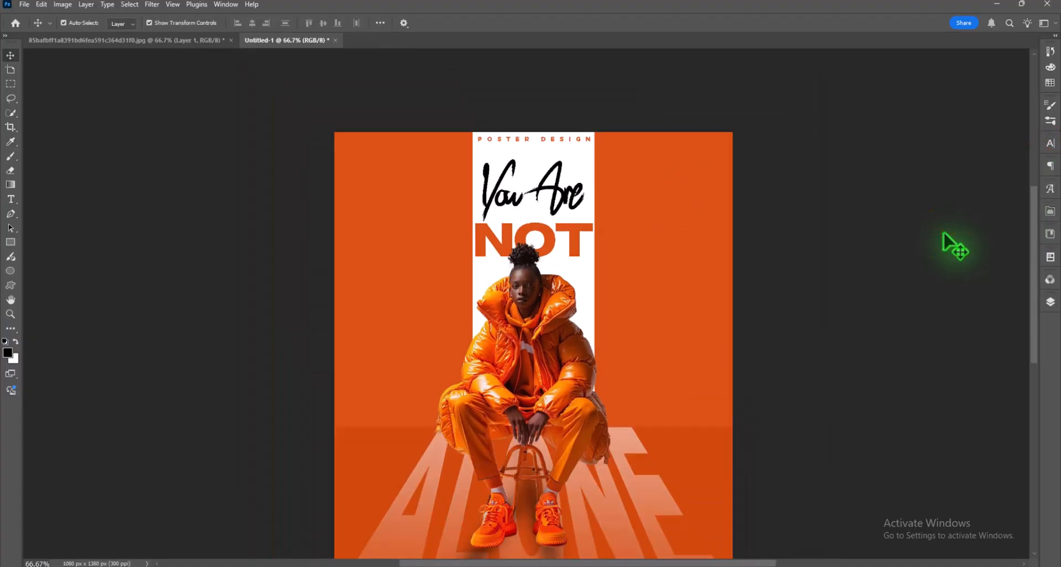
pyautogui.scroll(-5, 944, 234)
pyautogui.hotkey('ctrl', '-')
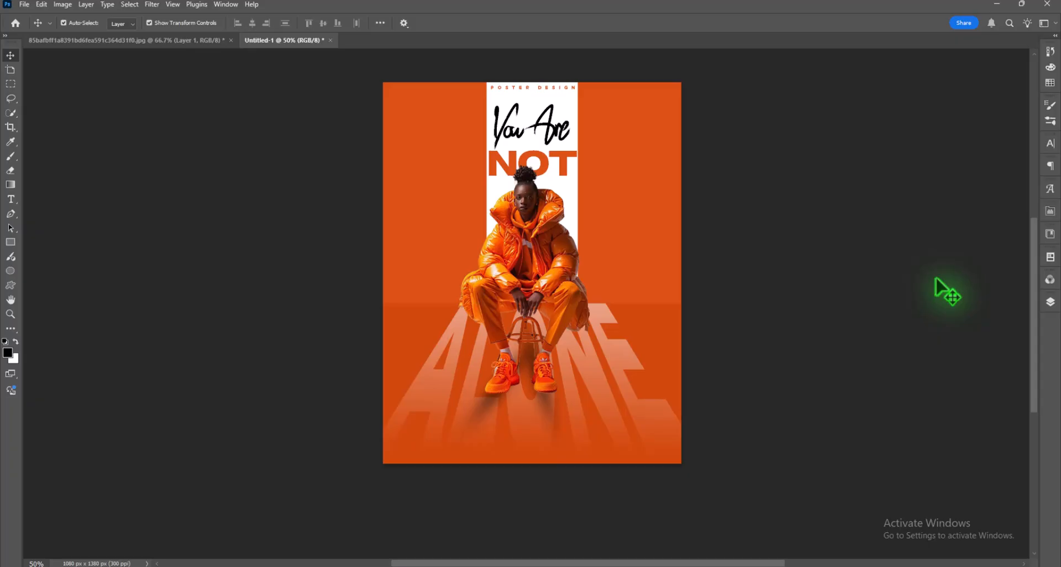
pyautogui.click(11, 199)
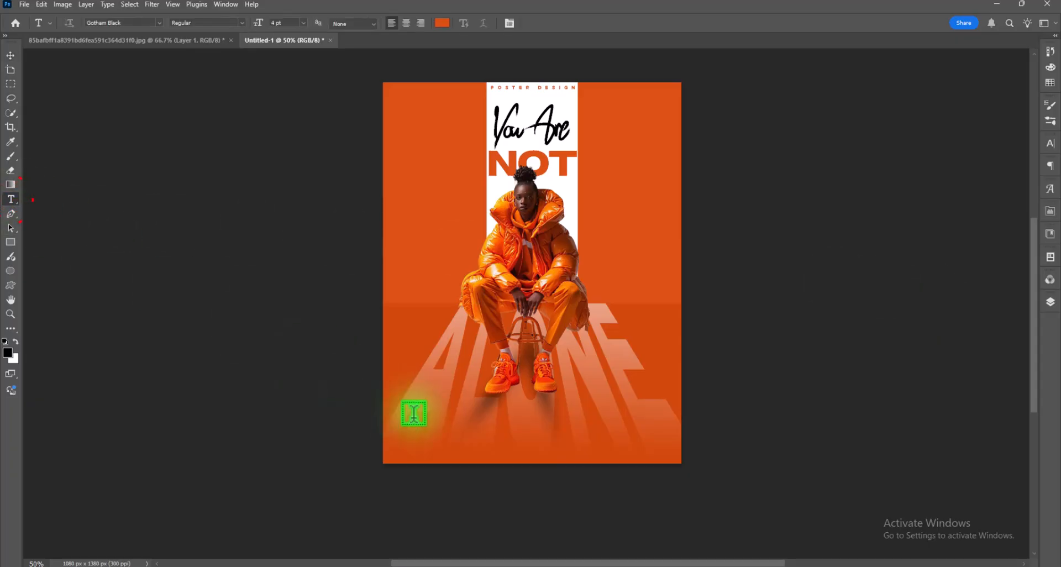
pyautogui.press('BackSpace')
pyautogui.click(443, 23)
pyautogui.moveTo(679, 328); pyautogui.dragTo(645, 292)
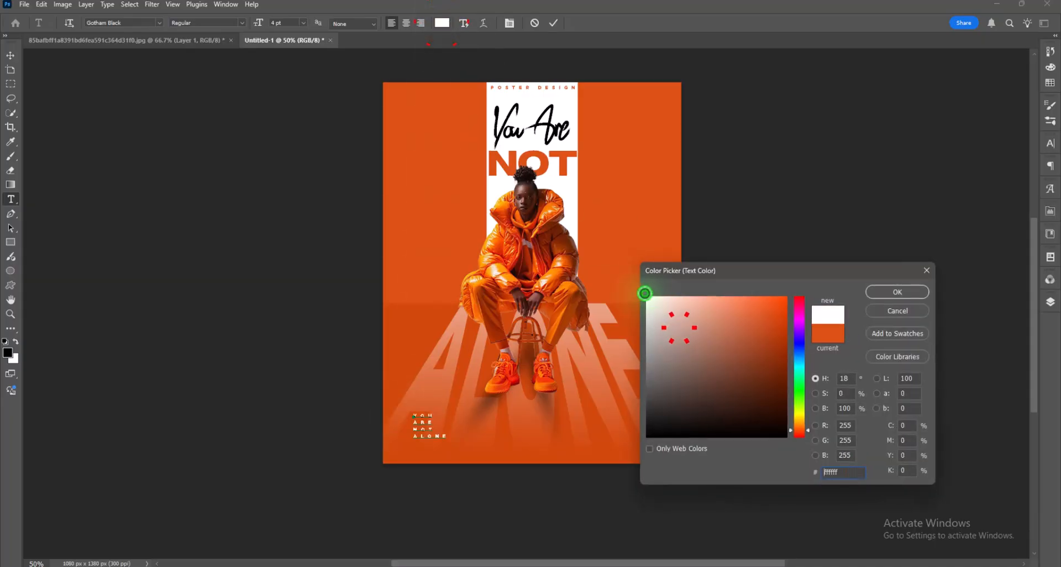
pyautogui.click(907, 277)
# - Set the four-line "YOU ARE NOT ALONE" text to tracking 5, size 14 pt and leading 12 pt
pyautogui.click(1051, 144)
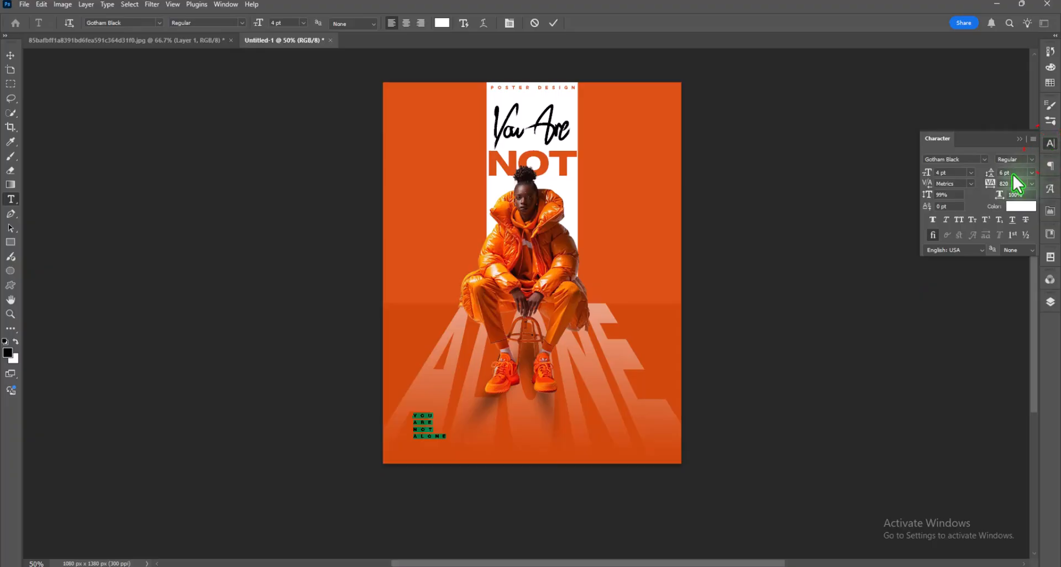
pyautogui.click(1031, 184)
pyautogui.click(1017, 270)
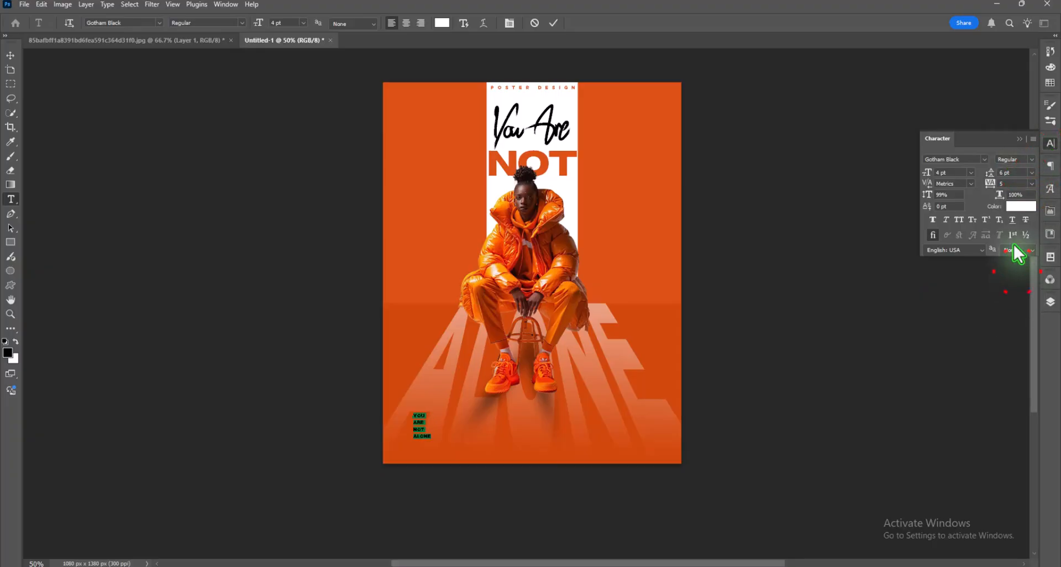
pyautogui.click(972, 174)
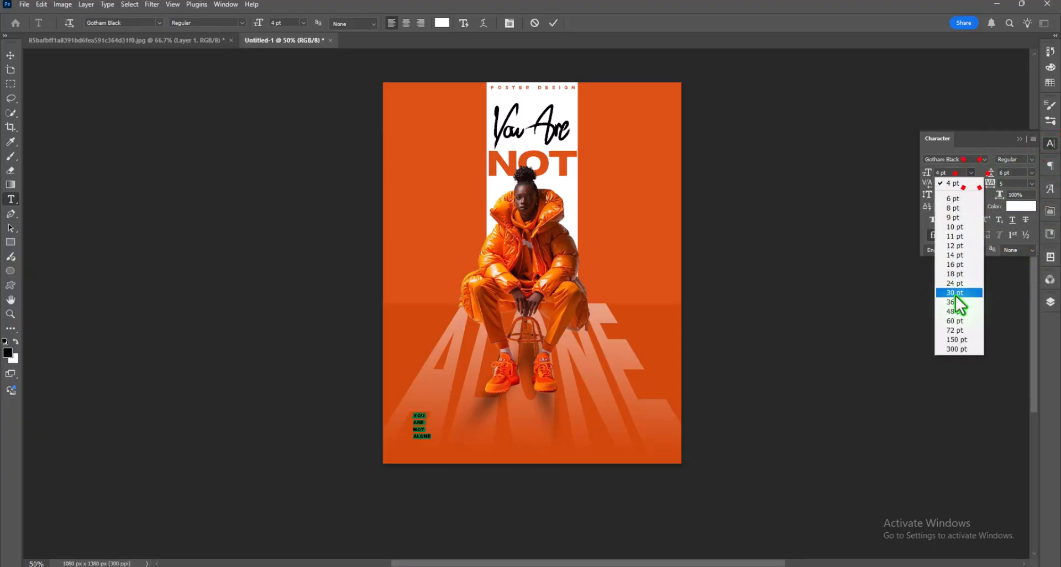
pyautogui.click(957, 296)
pyautogui.click(972, 172)
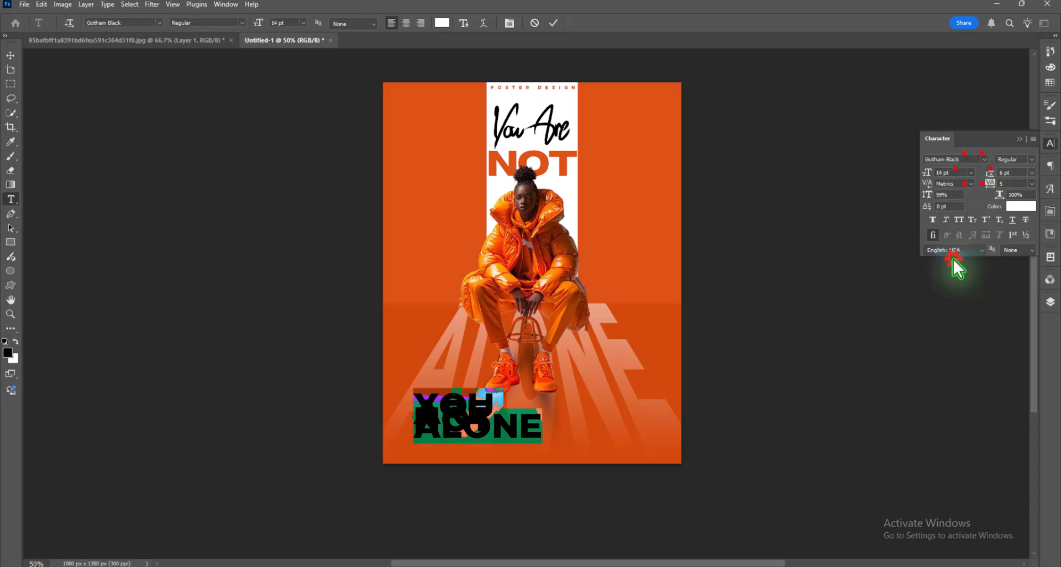
pyautogui.click(954, 260)
pyautogui.click(1031, 172)
pyautogui.click(1018, 227)
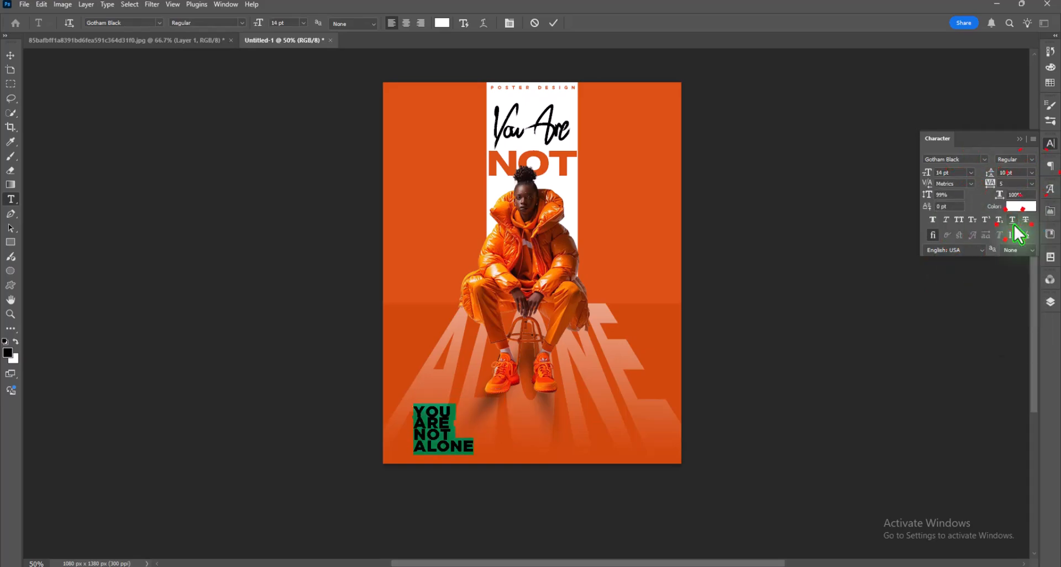
pyautogui.click(1031, 173)
pyautogui.click(1016, 246)
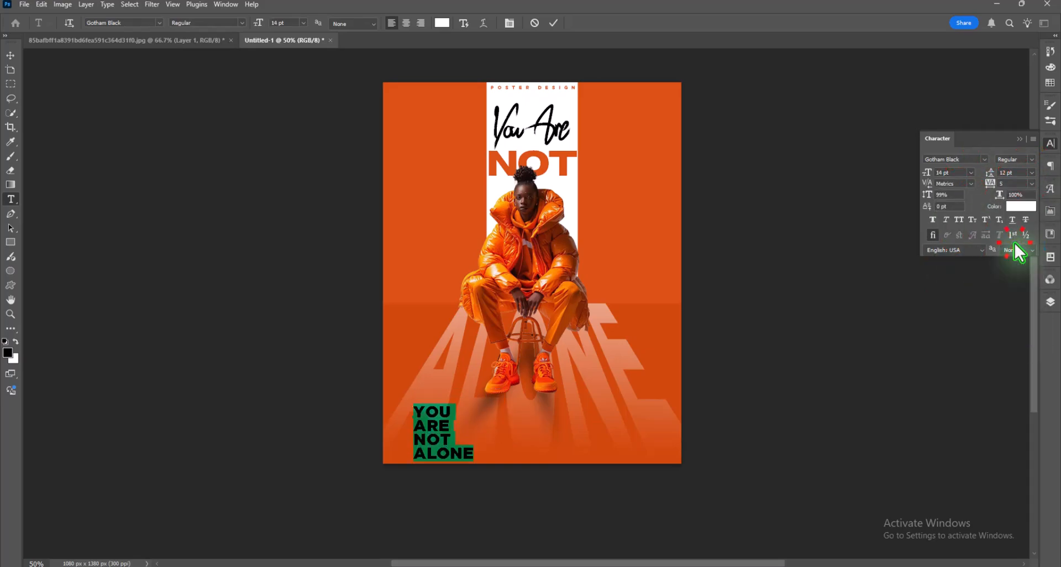
# - Change the font of the "YOU ARE NOT ALONE" text to Built Titling Regular
pyautogui.click(984, 159)
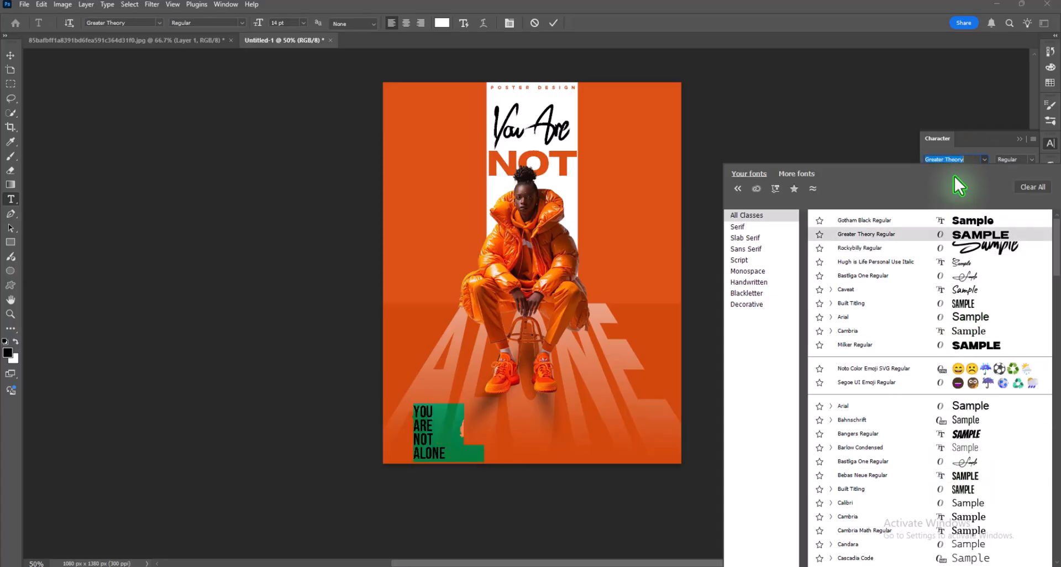
pyautogui.write('Built Titling')
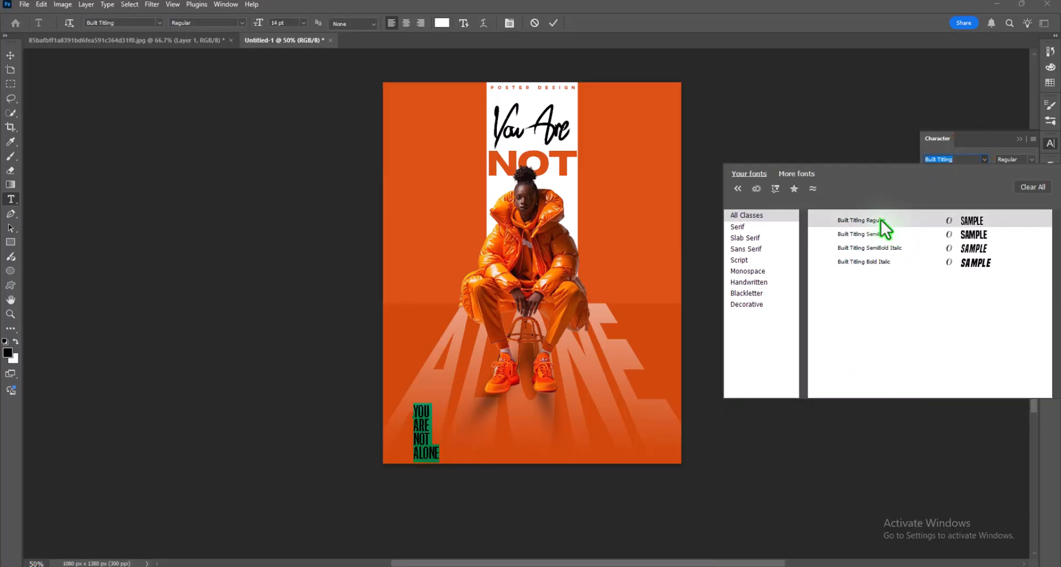
pyautogui.click(881, 220)
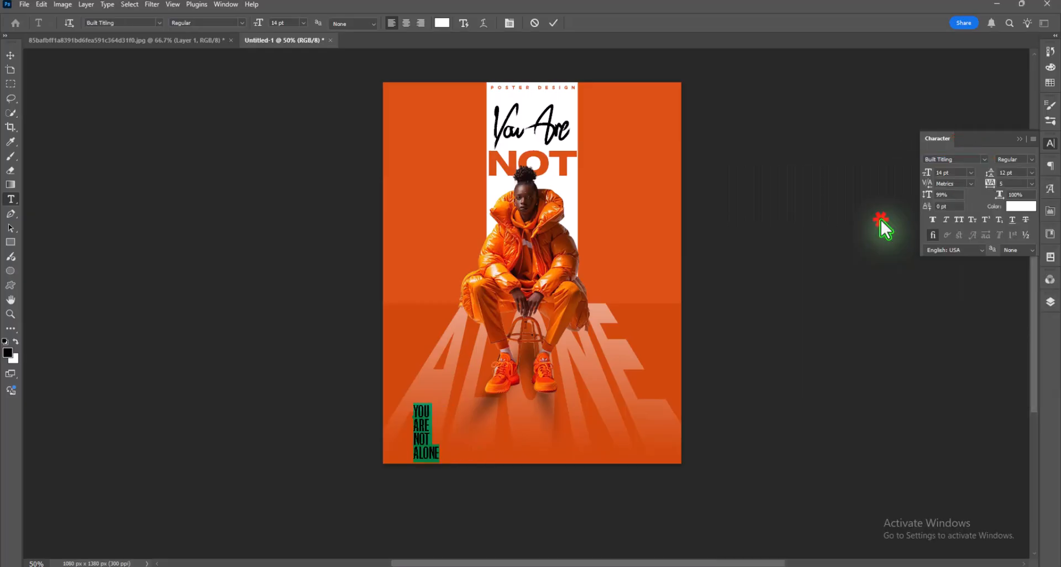
# - Move the "YOU ARE NOT ALONE" text into the poster's lower left corner, just above the bottom edge
pyautogui.click(11, 55)
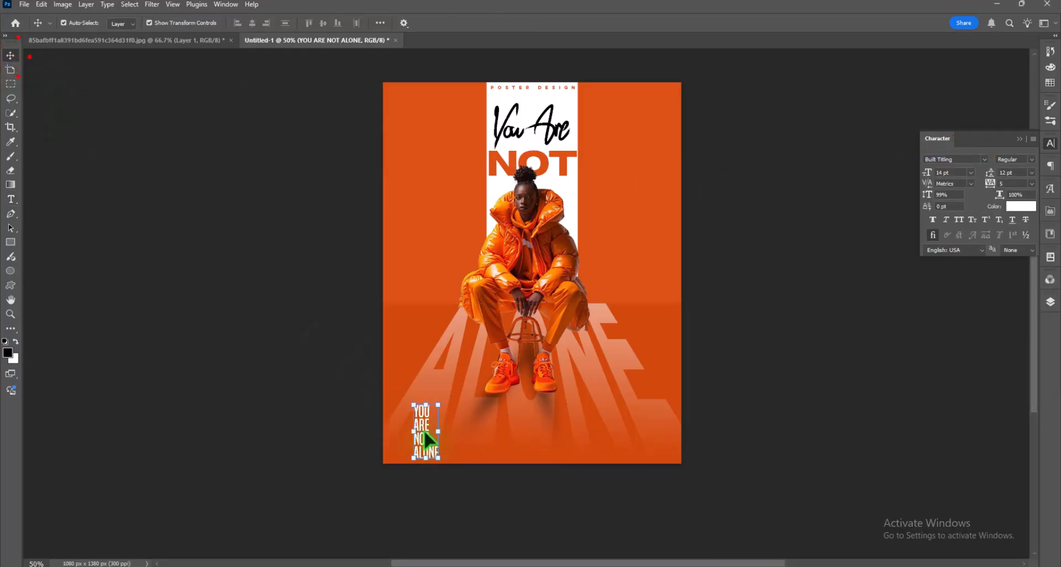
pyautogui.moveTo(426, 437); pyautogui.dragTo(409, 423)
pyautogui.scroll(-2, 412, 429)
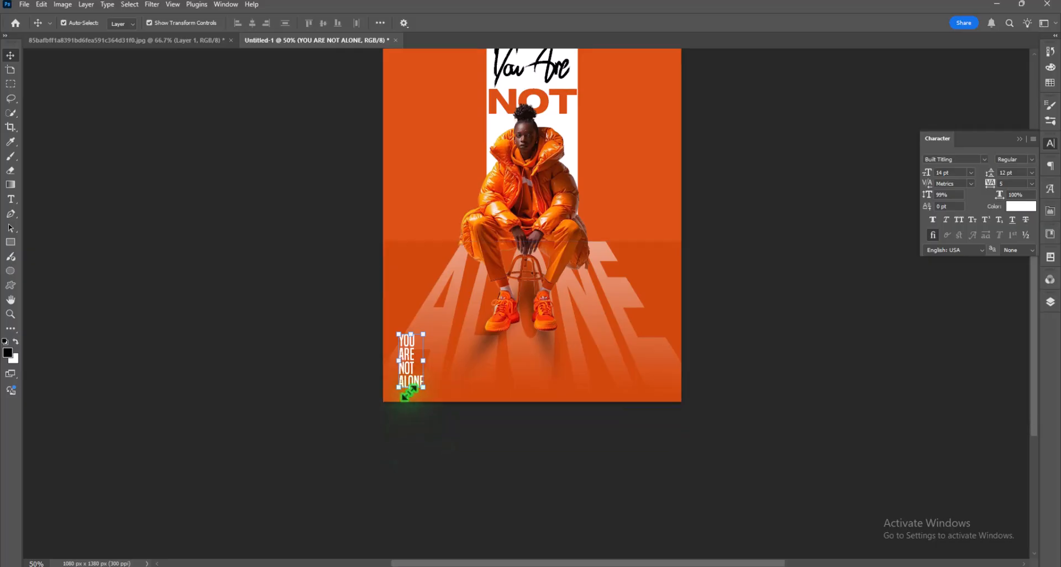
pyautogui.moveTo(407, 367); pyautogui.dragTo(407, 379)
# - Reduce the "YOU ARE NOT ALONE" text to 10 pt and set its tracking to 65
pyautogui.moveTo(948, 172); pyautogui.dragTo(924, 173)
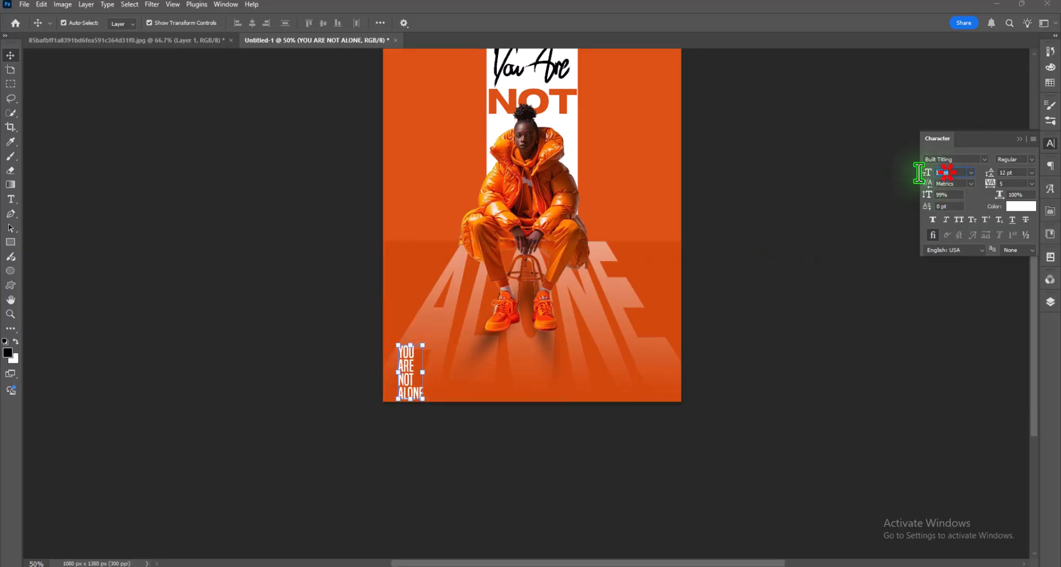
pyautogui.press('Down')
pyautogui.press('Down')
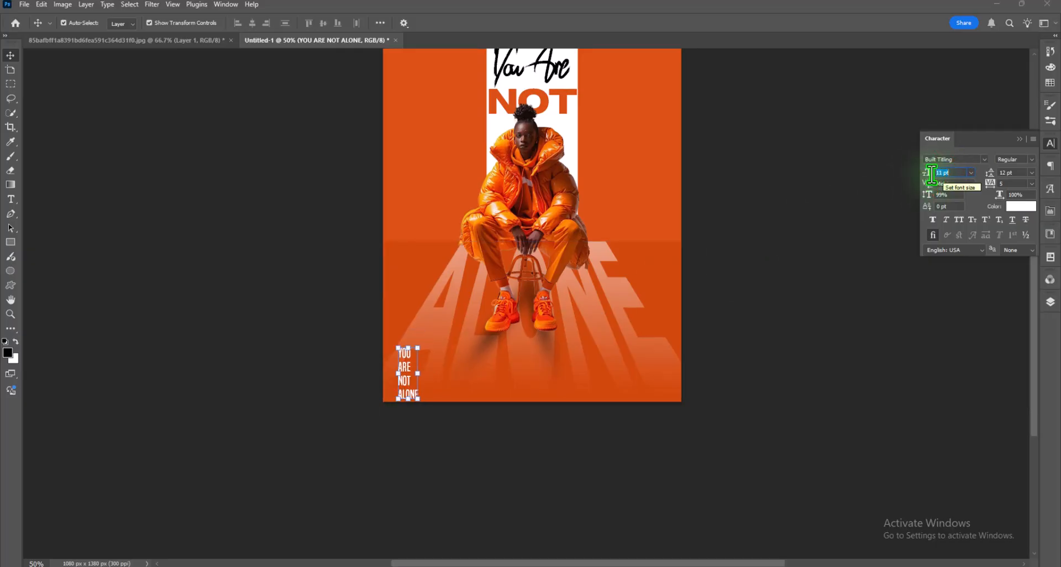
pyautogui.press('Down')
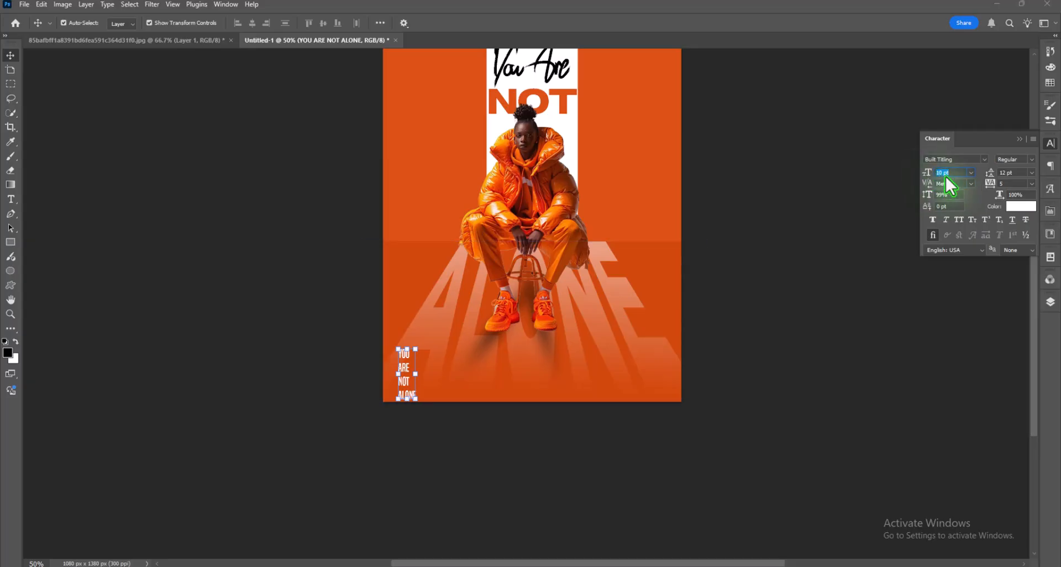
pyautogui.moveTo(998, 190); pyautogui.dragTo(994, 188)
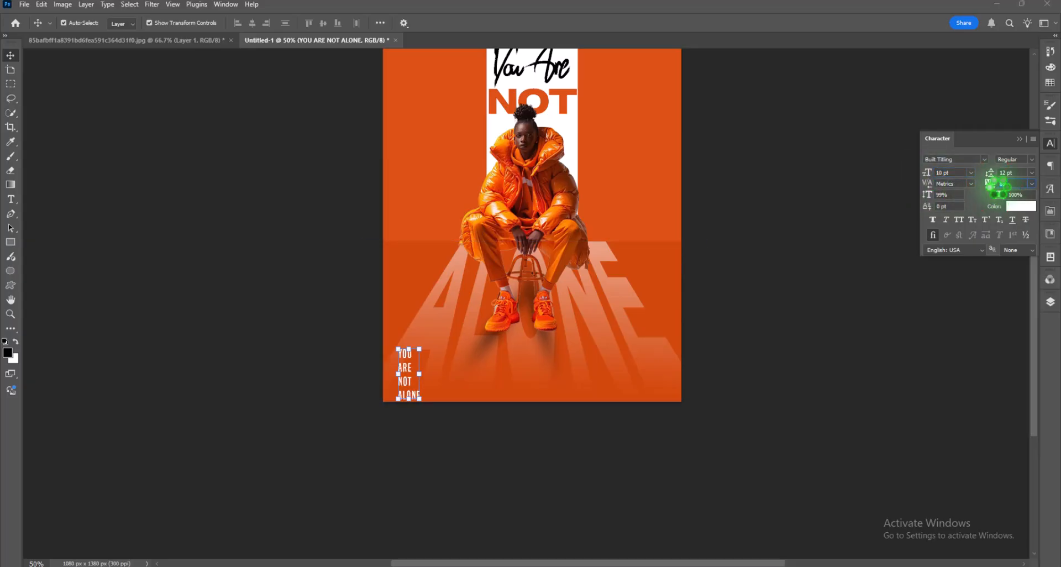
pyautogui.click(838, 343)
# - Add a paragraph text box with placeholder text beside the "YOU ARE NOT ALONE" text and set its tracking to 5
pyautogui.click(11, 199)
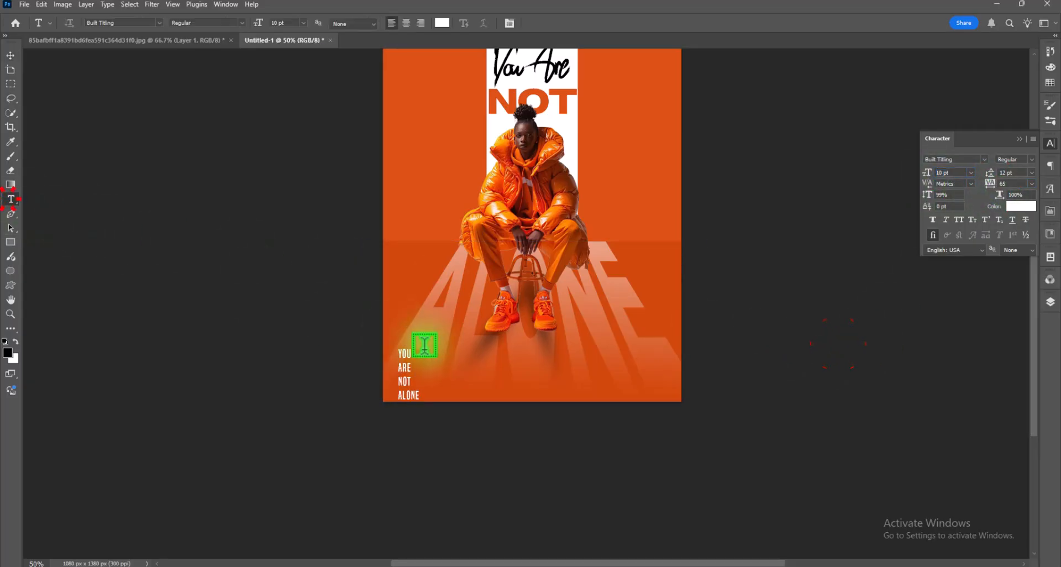
pyautogui.moveTo(426, 346); pyautogui.dragTo(657, 385)
pyautogui.click(1032, 184)
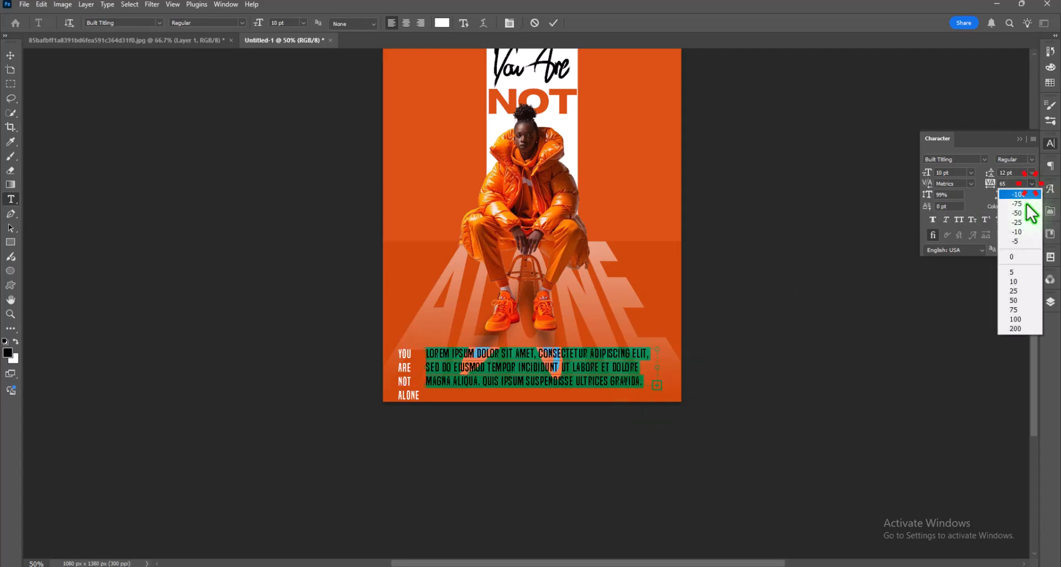
pyautogui.click(1015, 271)
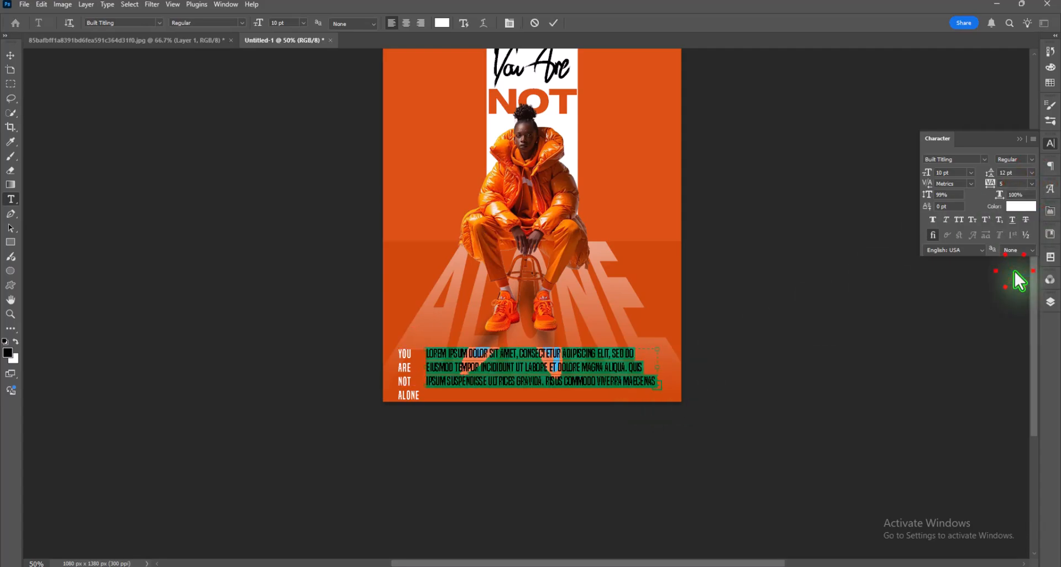
# - Set the placeholder paragraph in Arial at 6 pt with 6 pt leading
pyautogui.click(985, 160)
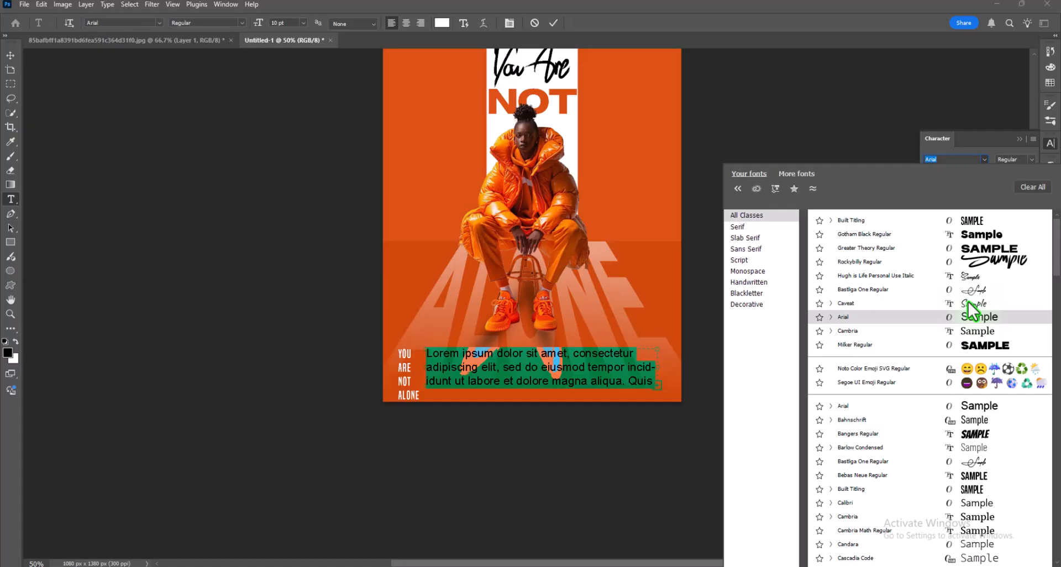
pyautogui.click(973, 318)
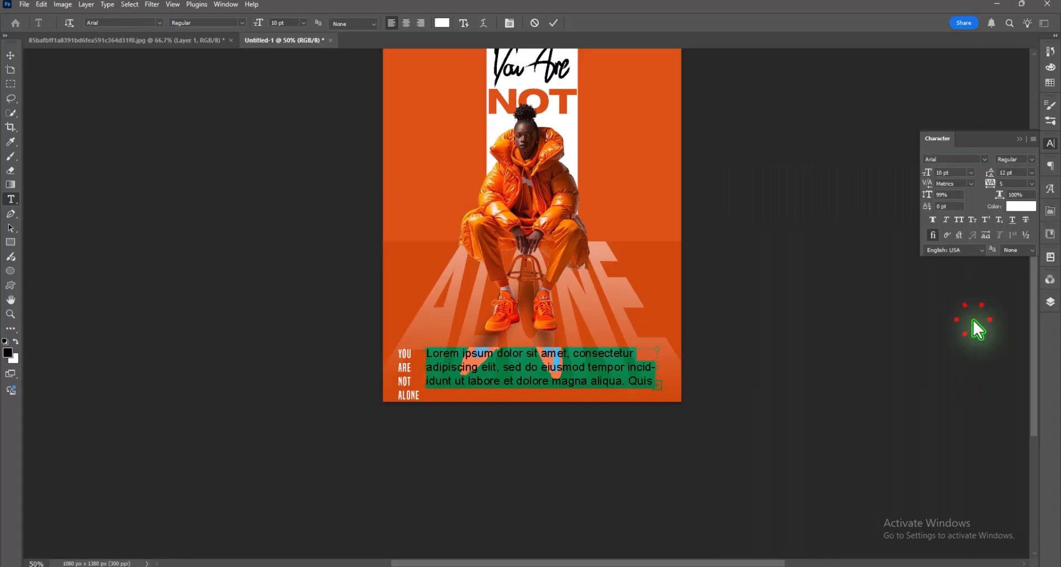
pyautogui.click(971, 173)
pyautogui.click(954, 208)
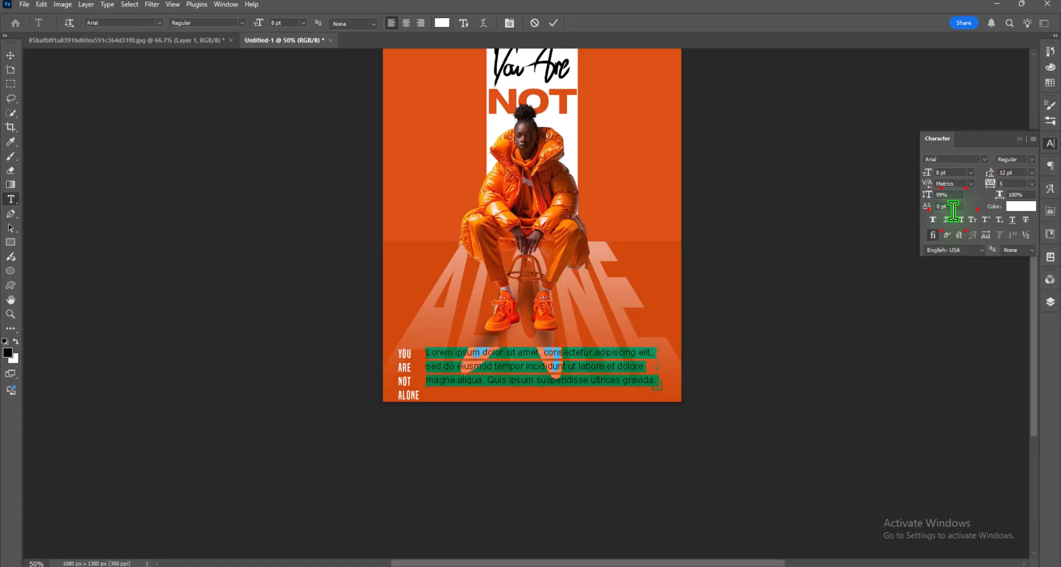
pyautogui.click(972, 172)
pyautogui.click(955, 198)
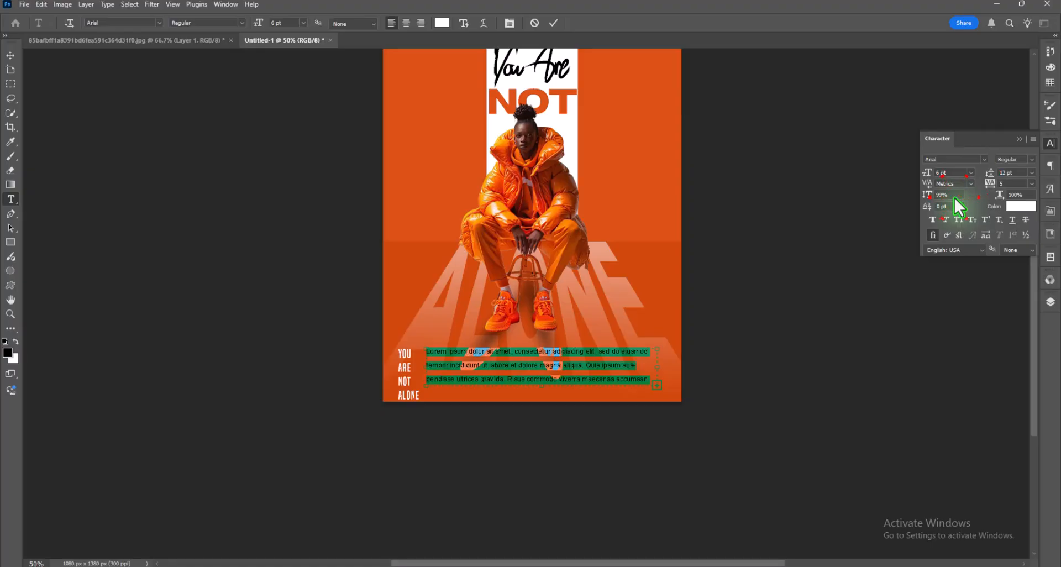
pyautogui.click(1029, 171)
pyautogui.click(1017, 198)
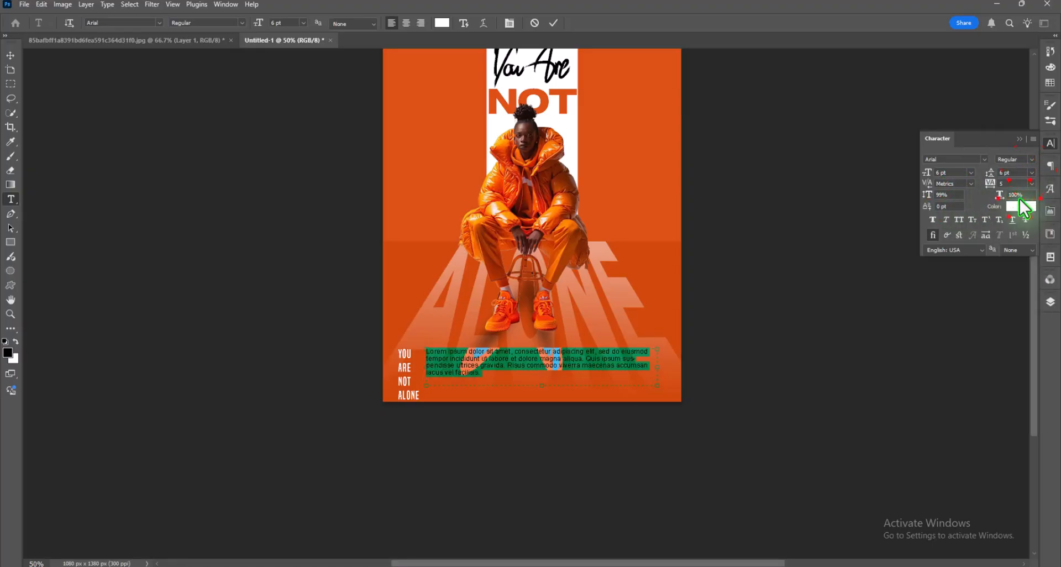
# - Change the paragraph's font to Franklin Gothic Medium and move the paragraph closer to the "YOU ARE NOT ALONE" text
pyautogui.click(985, 161)
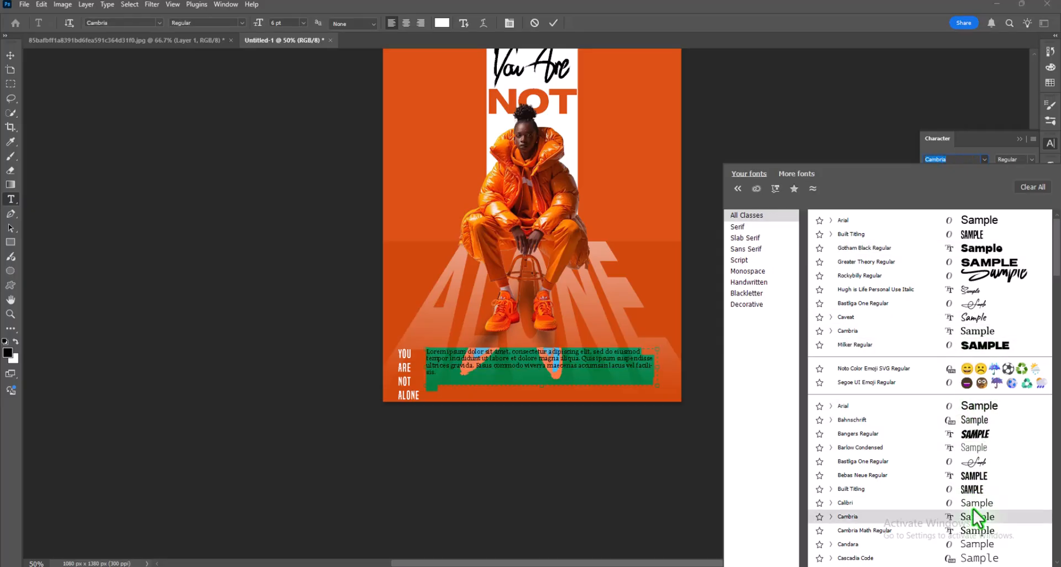
pyautogui.scroll(-5, 974, 511)
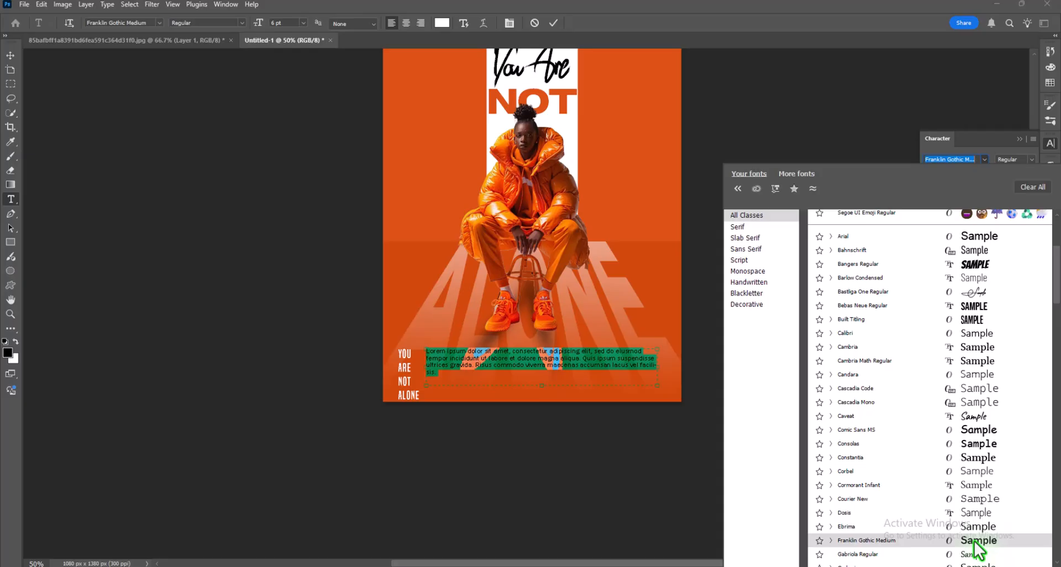
pyautogui.click(975, 542)
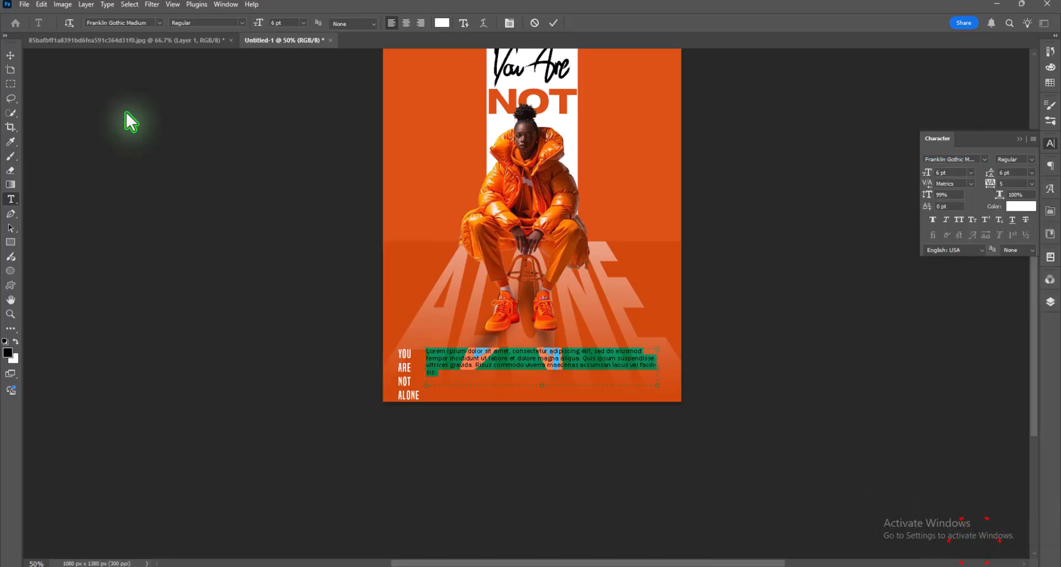
pyautogui.click(11, 54)
pyautogui.moveTo(573, 360)
pyautogui.mouseDown()
pyautogui.moveTo(571, 372)
pyautogui.moveTo(564, 365)
pyautogui.mouseUp()
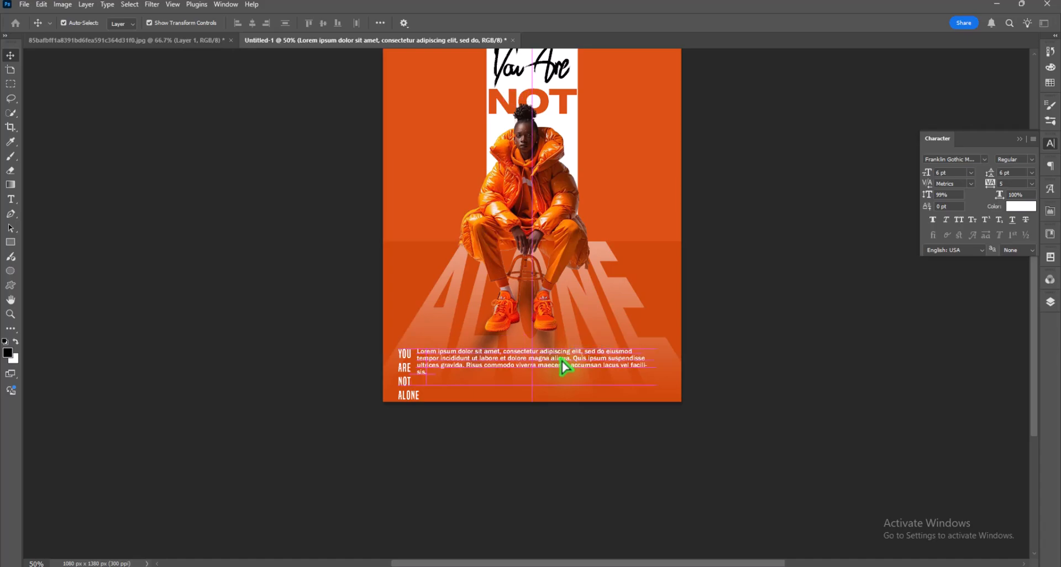
# - Replace the paragraph's content with pasted Lorem Ipsum and enlarge its text box to about 866 × 152 px
pyautogui.doubleClick(498, 360)
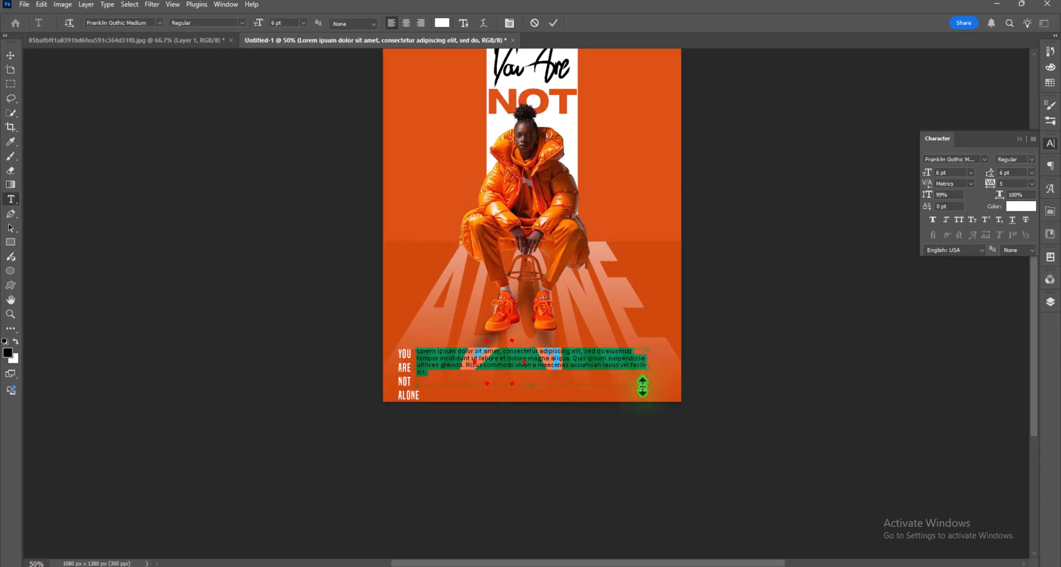
pyautogui.click(430, 372)
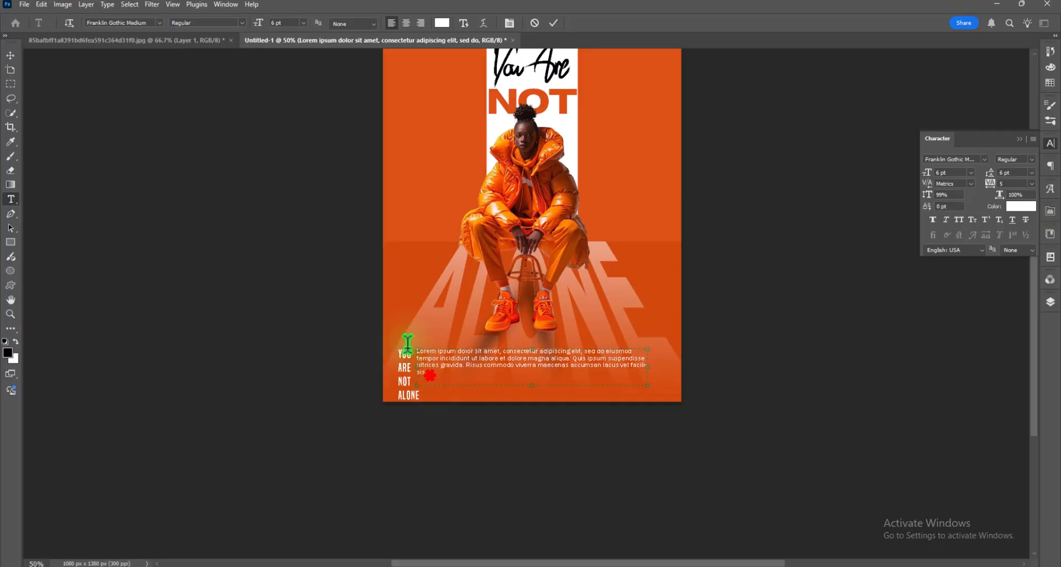
pyautogui.hotkey('ctrl', 'a')
pyautogui.click(106, 4)
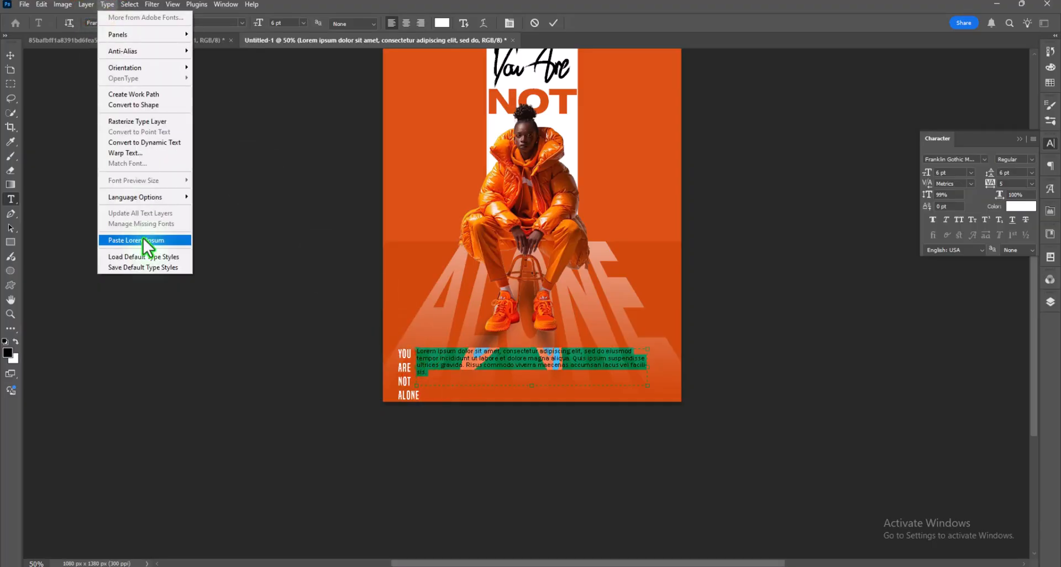
pyautogui.click(144, 240)
pyautogui.moveTo(647, 385); pyautogui.dragTo(658, 392)
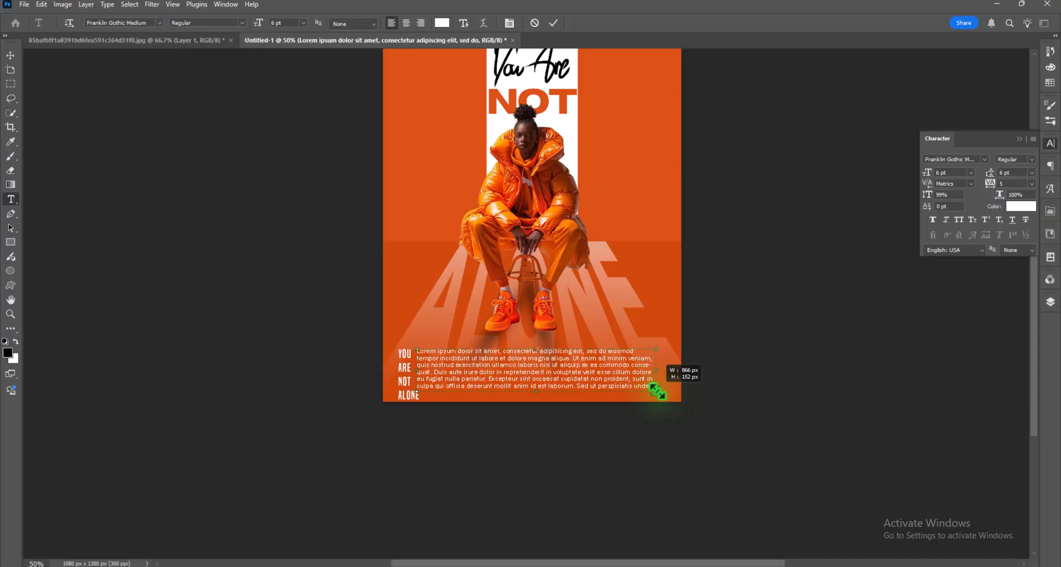
pyautogui.click(11, 55)
pyautogui.click(214, 272)
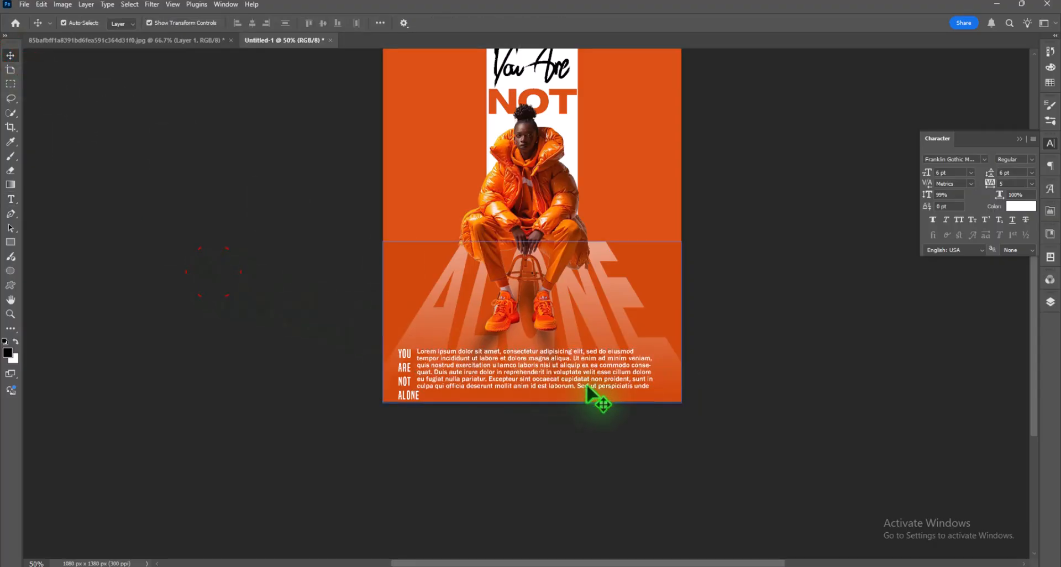
# - Duplicate the Lorem Ipsum paragraph above the original and shorten the copy's text box to a single line
pyautogui.moveTo(586, 383); pyautogui.dragTo(623, 301)
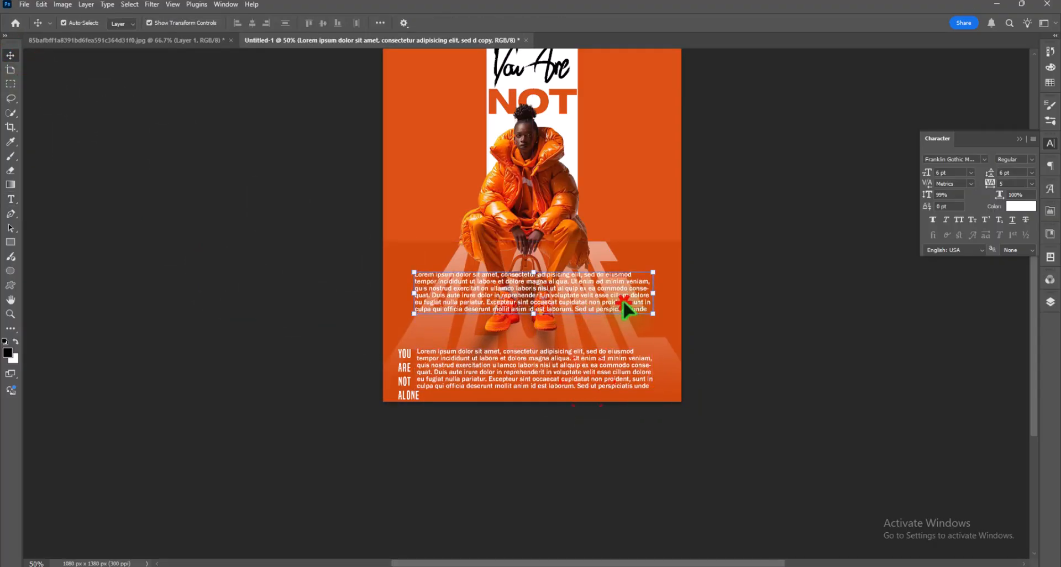
pyautogui.doubleClick(623, 300)
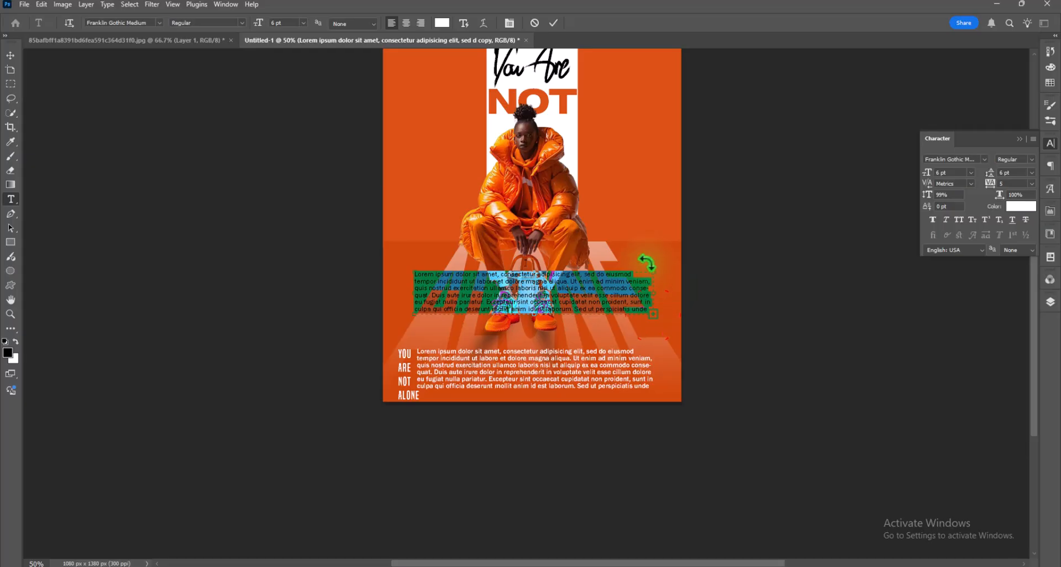
pyautogui.moveTo(654, 314); pyautogui.dragTo(663, 276)
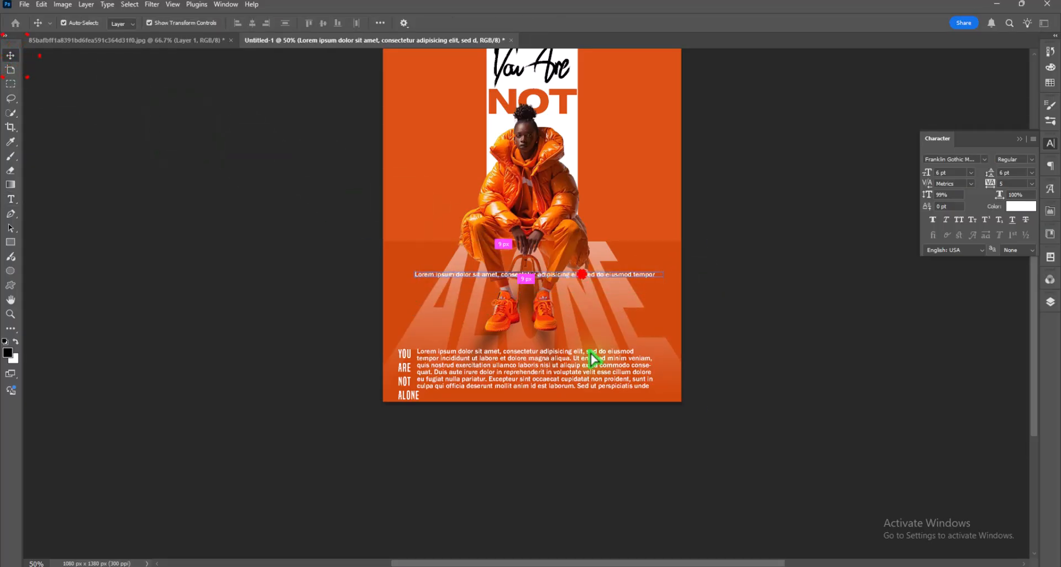
# - Move the one-line copy beneath the paragraph, next to "ALONE", and scale it down to about 5.6 pt
pyautogui.moveTo(582, 275); pyautogui.dragTo(588, 397)
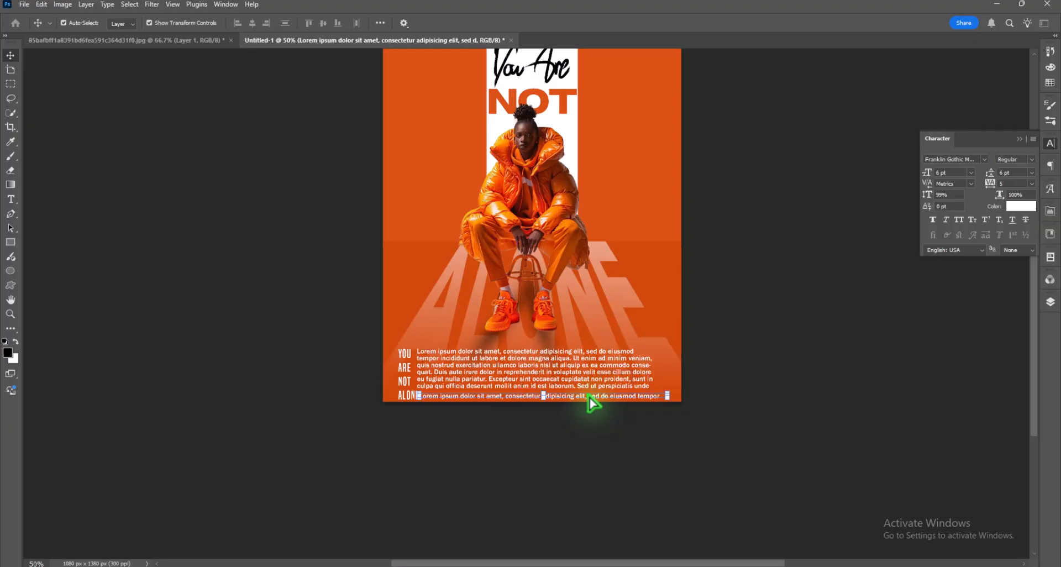
pyautogui.moveTo(670, 396); pyautogui.dragTo(653, 396)
pyautogui.click(808, 458)
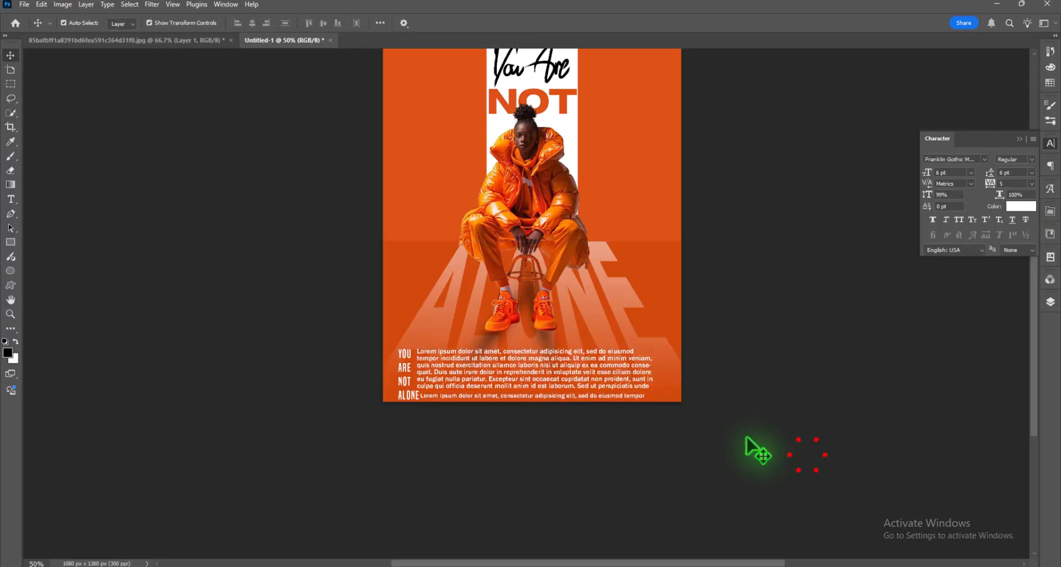
# - Widen the one-line text box to about 853 px so it ends level with the paragraph's right edge
pyautogui.click(605, 400)
pyautogui.doubleClick(648, 398)
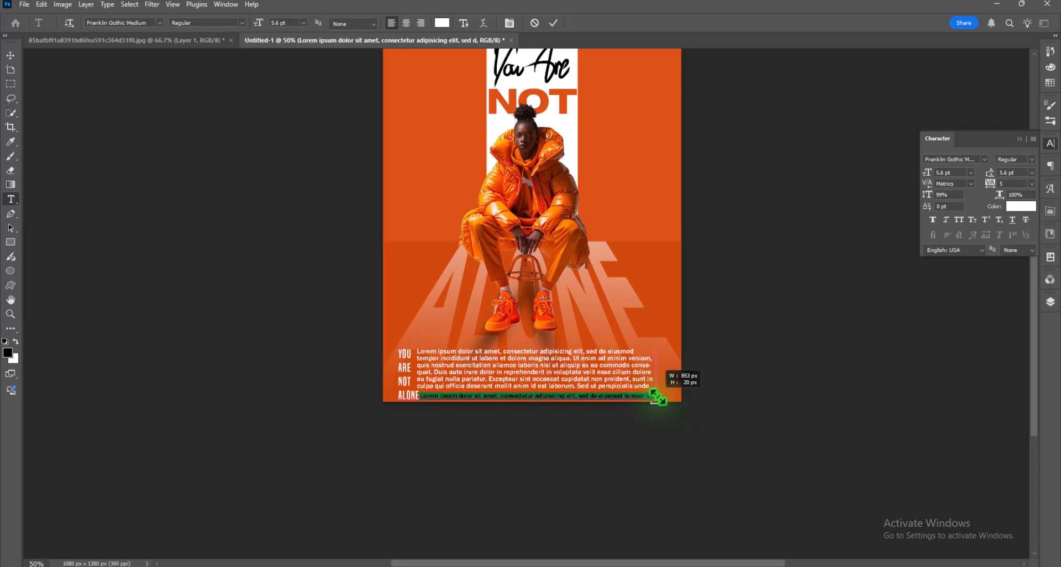
pyautogui.click(688, 475)
pyautogui.click(688, 475)
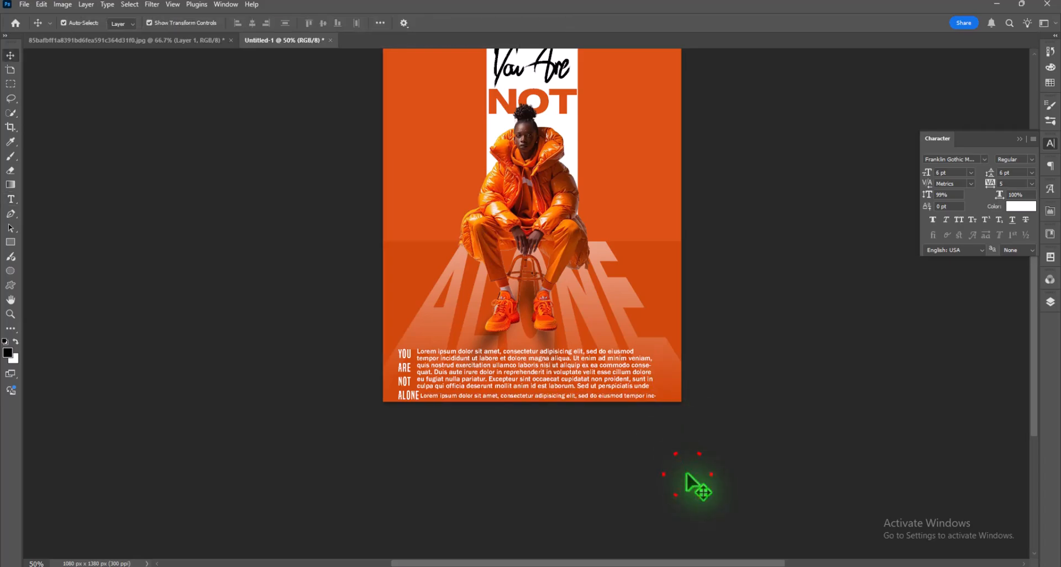
# - Add the white text "20 25" on two lines in the poster's upper left corner
pyautogui.scroll(3, 739, 469)
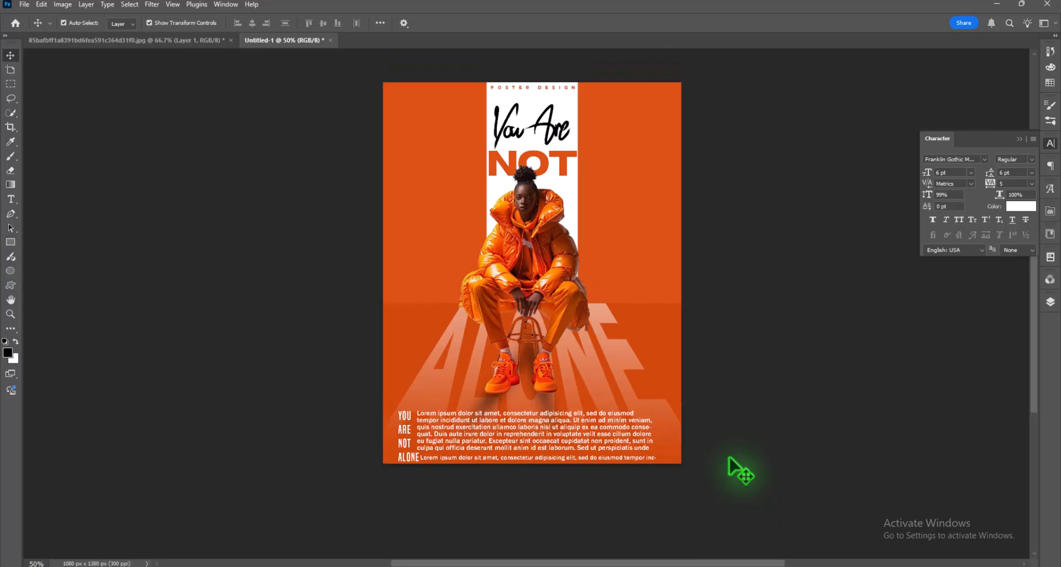
pyautogui.scroll(5, 740, 471)
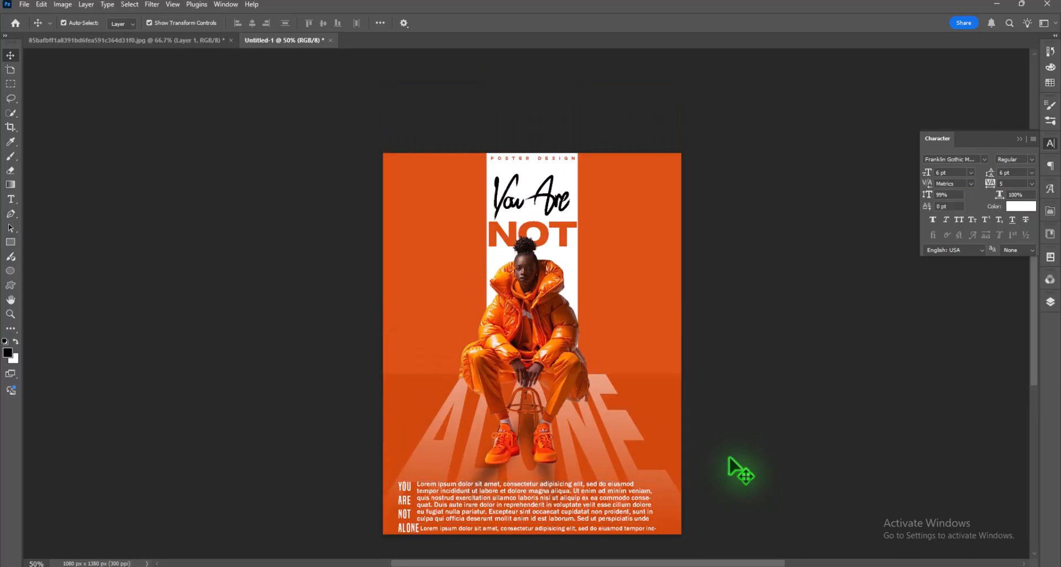
pyautogui.click(10, 199)
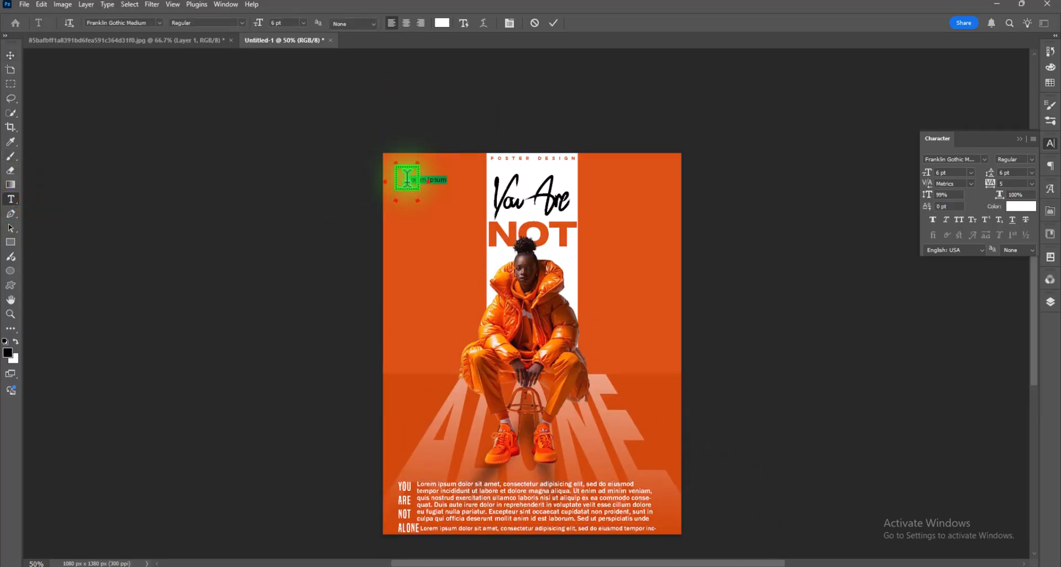
pyautogui.write('20')
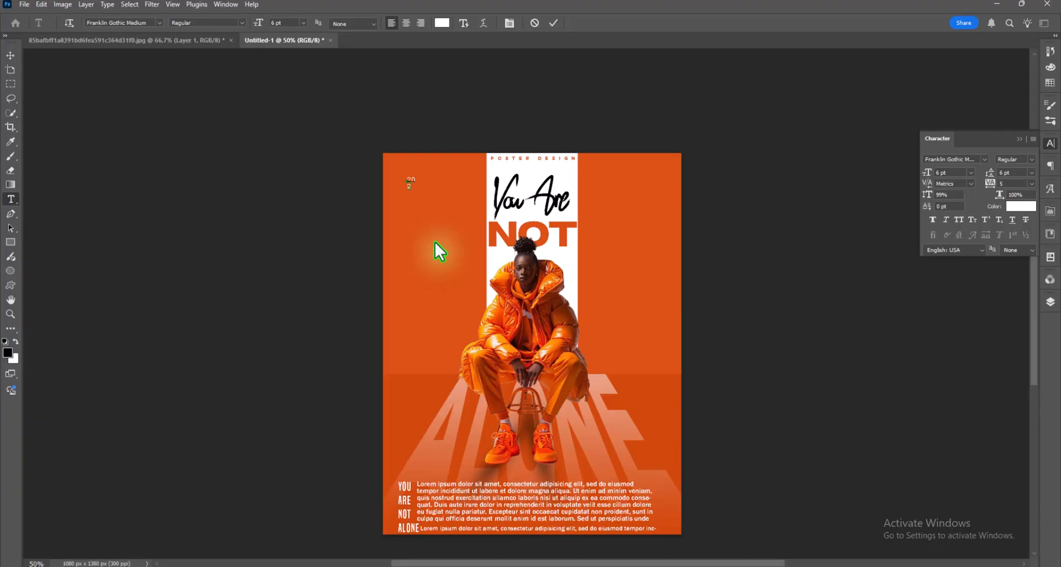
# - Enlarge the "20 25" text to about 17.64 pt and position it in the upper left area of the poster
pyautogui.click(10, 56)
pyautogui.hotkey('ctrl', 't')
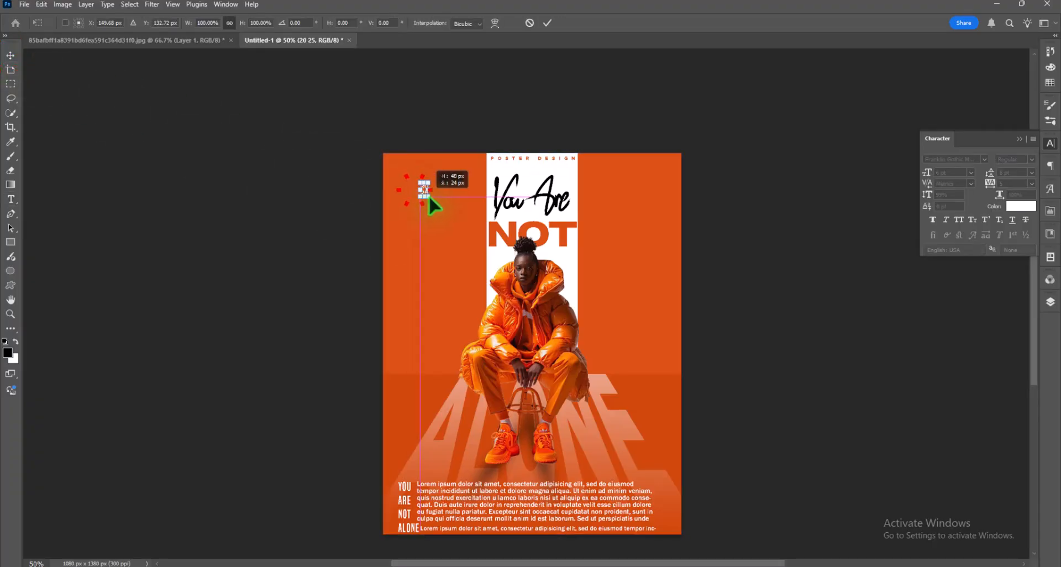
pyautogui.moveTo(433, 204)
pyautogui.mouseDown()
pyautogui.moveTo(456, 225)
pyautogui.moveTo(418, 197)
pyautogui.mouseUp()
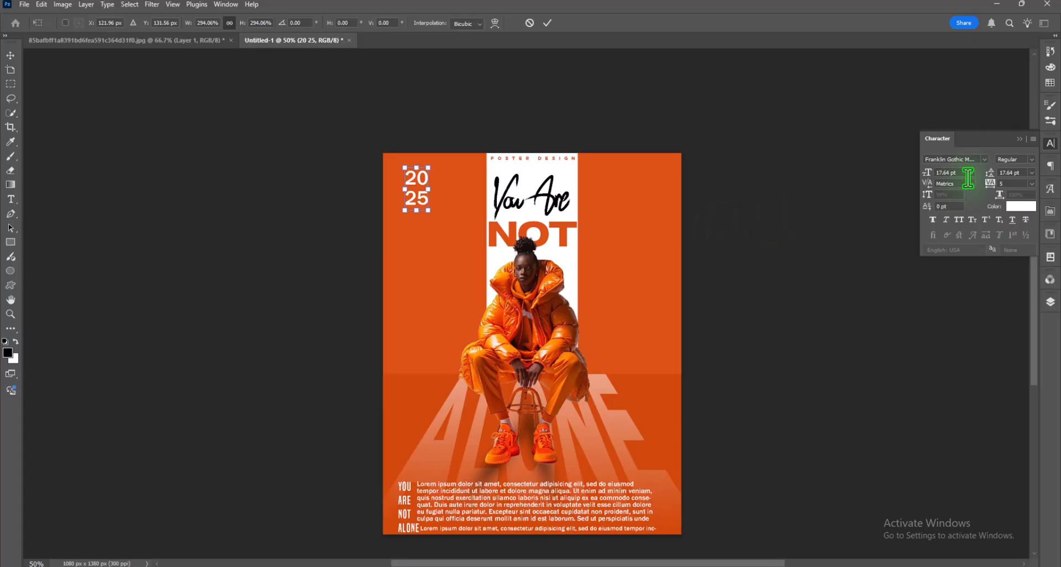
# - Tighten the "20 25" leading to 13 pt, then enlarge the text to about 18.89 pt, left-aligned with the bottom text
pyautogui.click(992, 176)
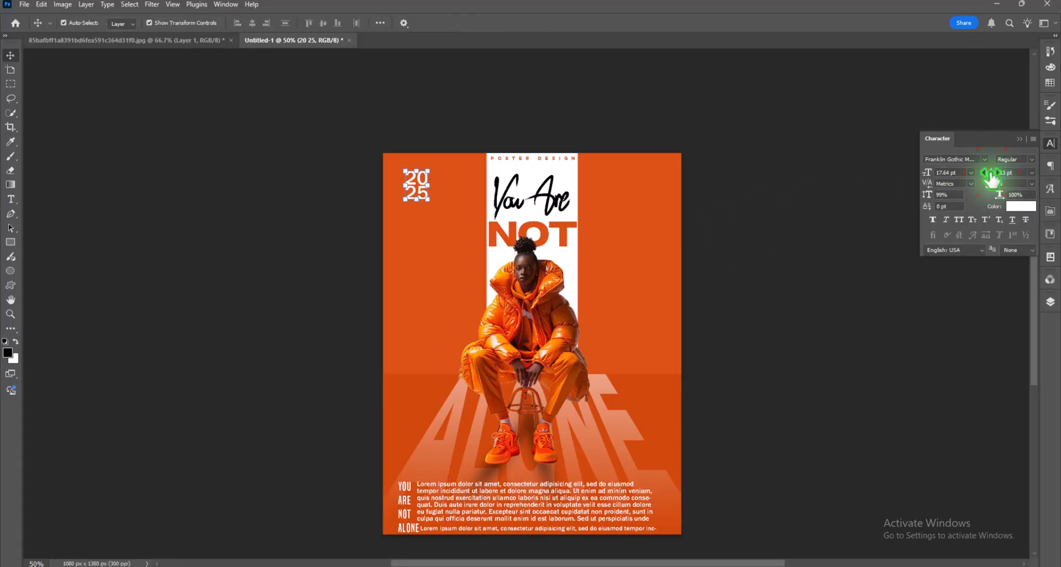
pyautogui.moveTo(430, 200); pyautogui.dragTo(434, 205)
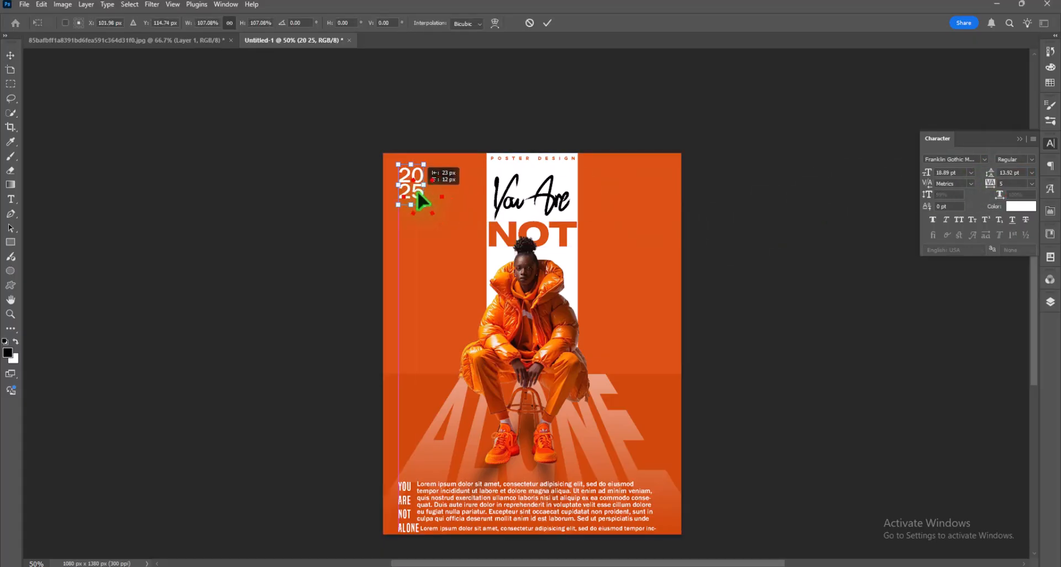
pyautogui.click(316, 195)
# - Frame the "20 25" text with an unfilled rectangle about 124 × 161 px, outlined with a white 5 px stroke
pyautogui.click(11, 242)
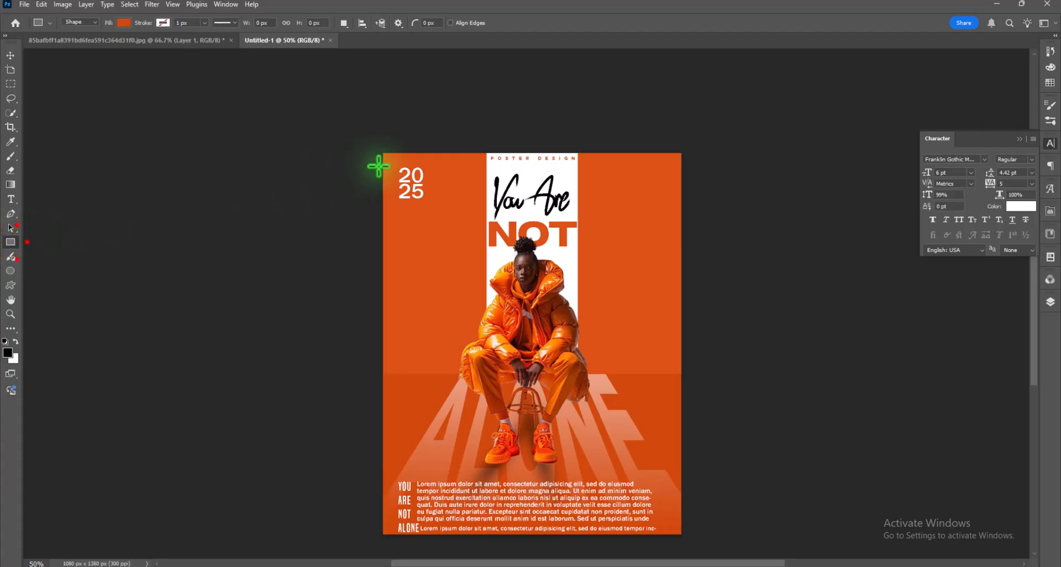
pyautogui.moveTo(394, 162); pyautogui.dragTo(429, 206)
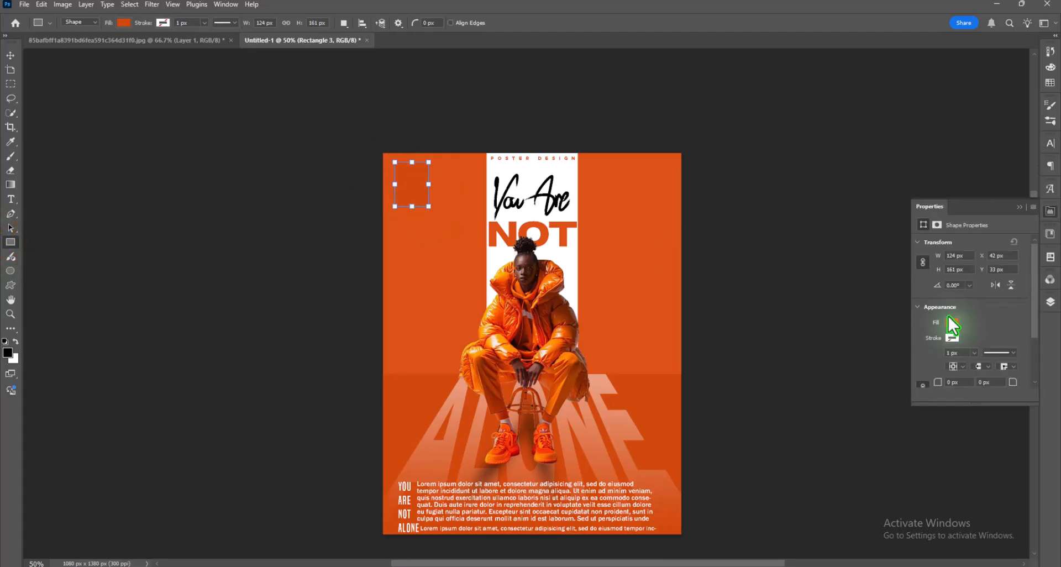
pyautogui.click(951, 317)
pyautogui.click(914, 344)
pyautogui.click(955, 337)
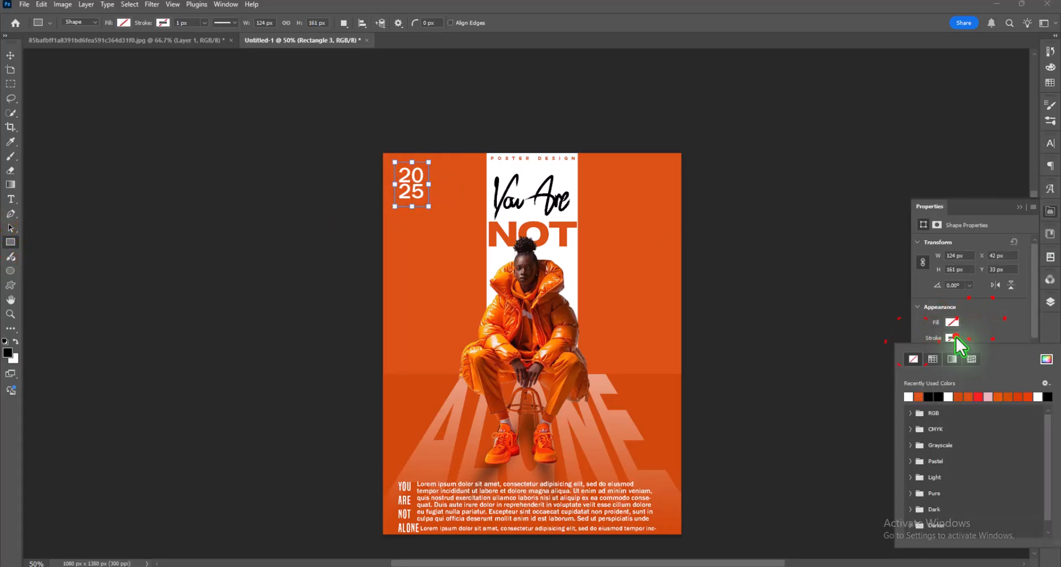
pyautogui.click(909, 396)
pyautogui.click(956, 352)
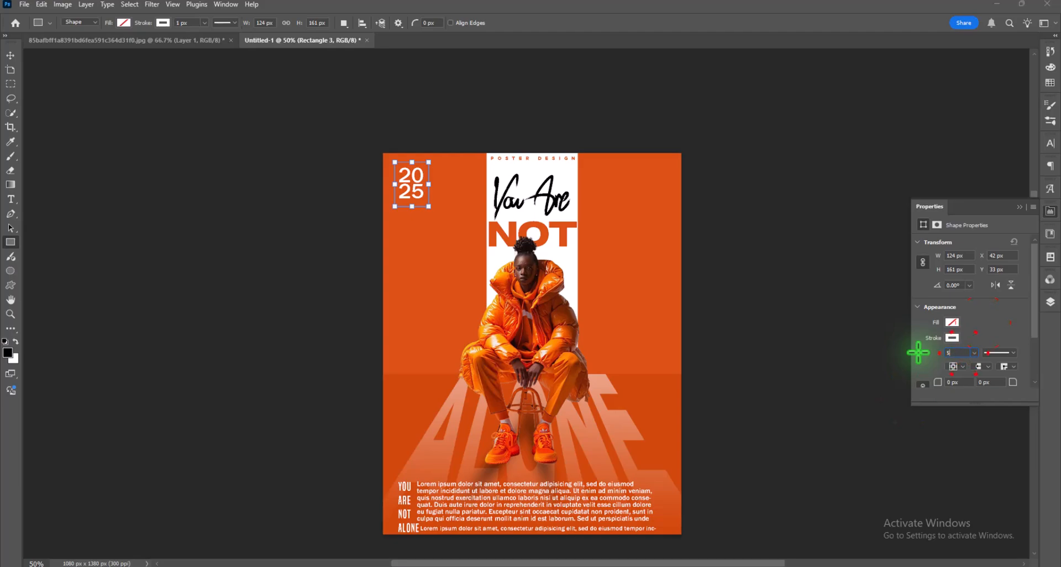
pyautogui.click(10, 55)
pyautogui.click(132, 205)
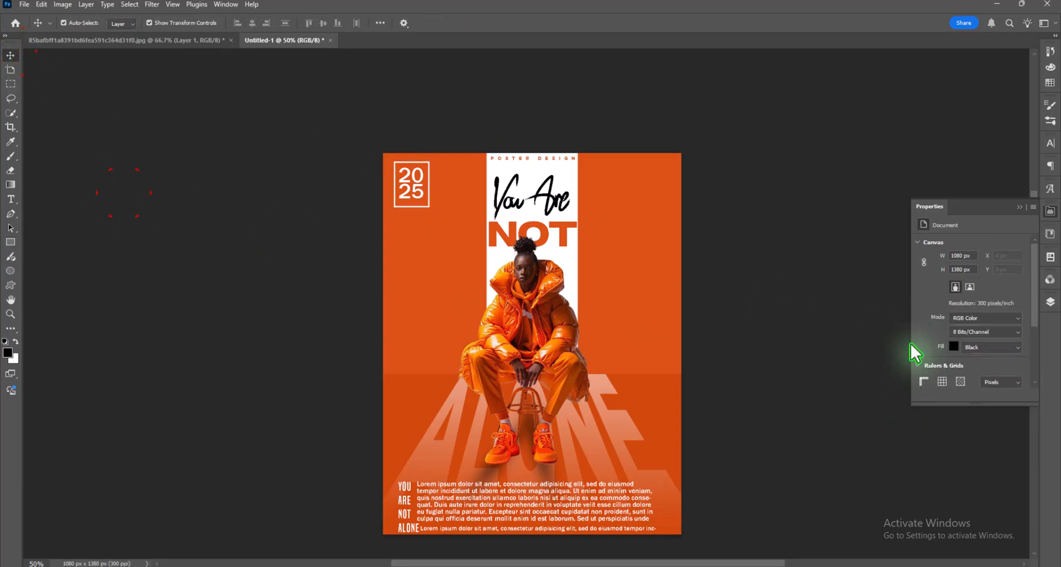
# - Merge the two Lorem ipsum text layers and the YOU ARE NOT ALONE layer into one layer
pyautogui.scroll(-2, 794, 307)
pyautogui.scroll(1, 792, 303)
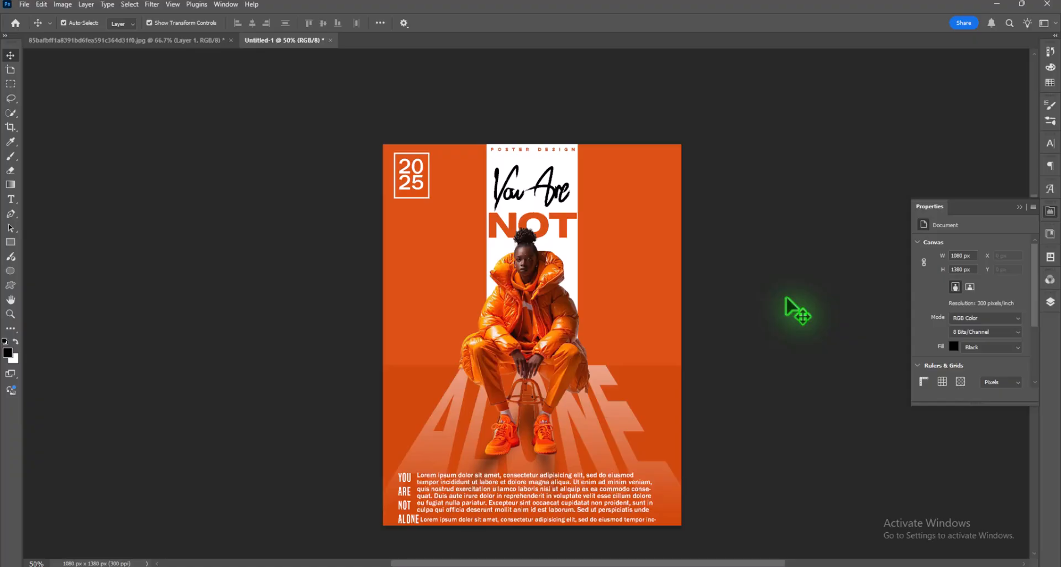
pyautogui.scroll(-1, 796, 311)
pyautogui.click(1050, 301)
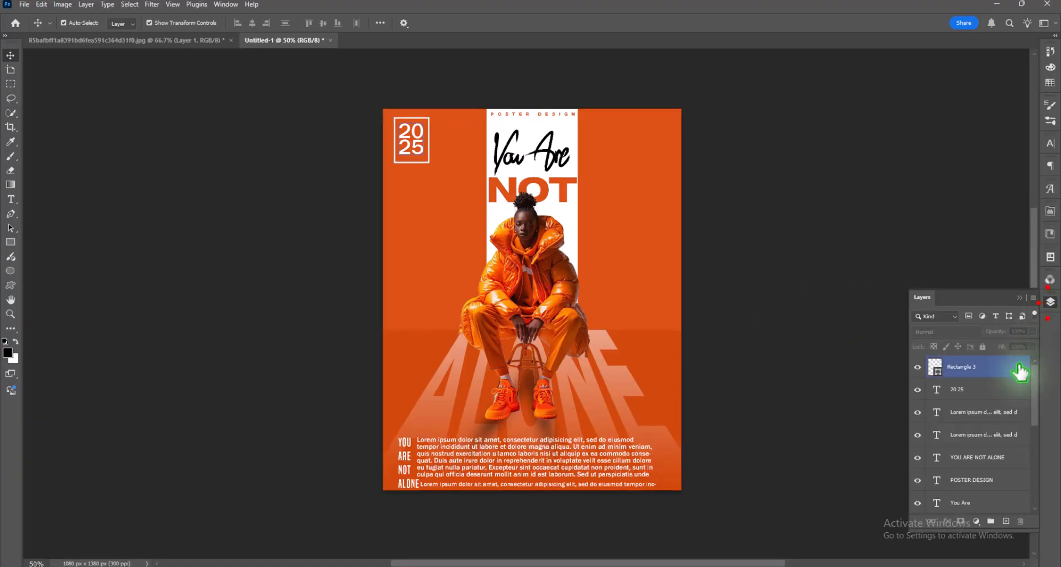
pyautogui.click(989, 412)
pyautogui.keyDown('shift'); pyautogui.click(985, 435); pyautogui.keyUp('shift')
pyautogui.keyDown('shift'); pyautogui.click(986, 458); pyautogui.keyUp('shift')
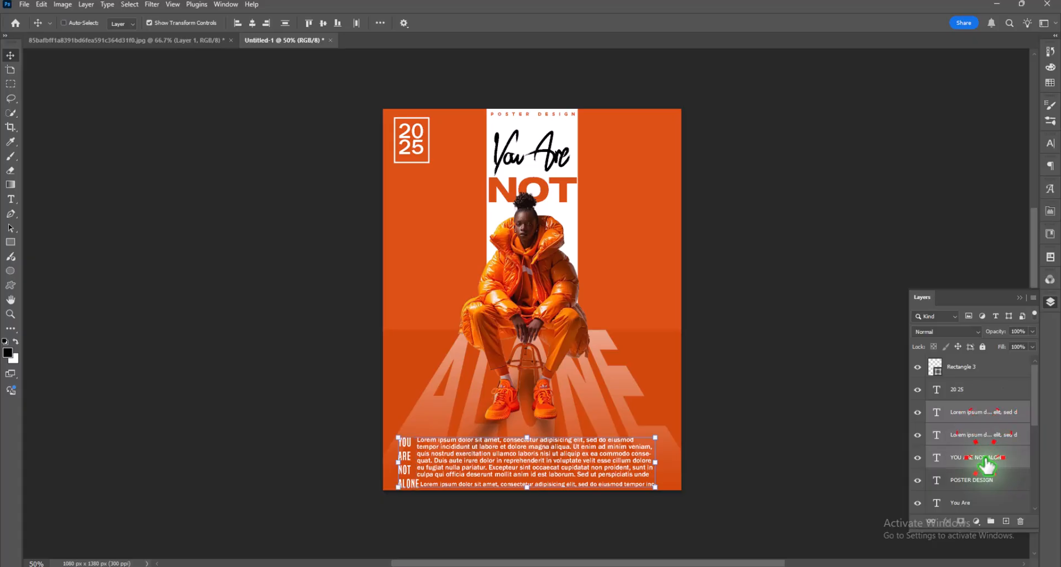
pyautogui.keyDown('shift'); pyautogui.click(984, 480); pyautogui.keyUp('shift')
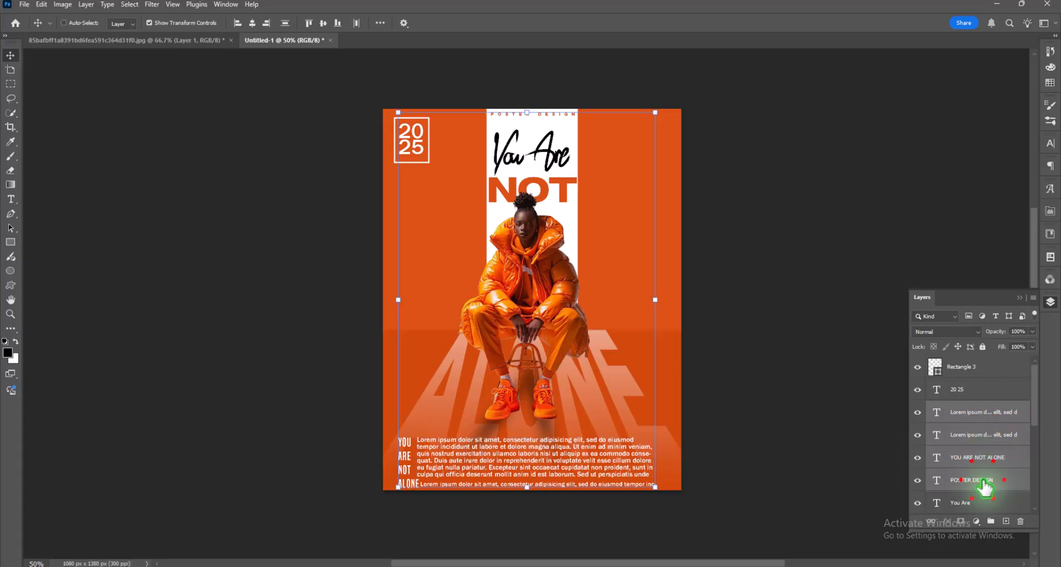
pyautogui.keyDown('ctrl'); pyautogui.click(985, 485); pyautogui.keyUp('ctrl')
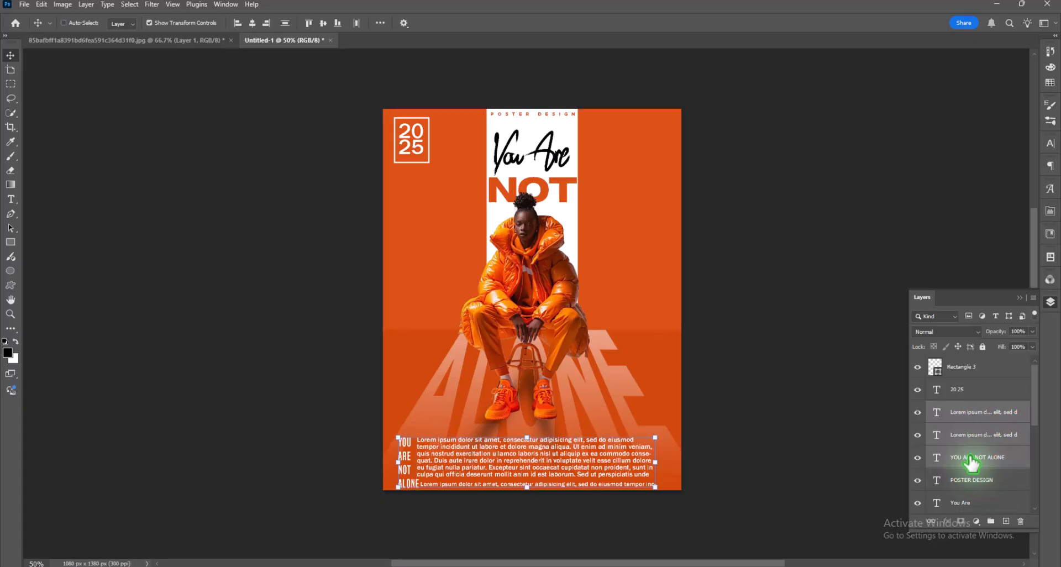
pyautogui.hotkey('ctrl', 'e')
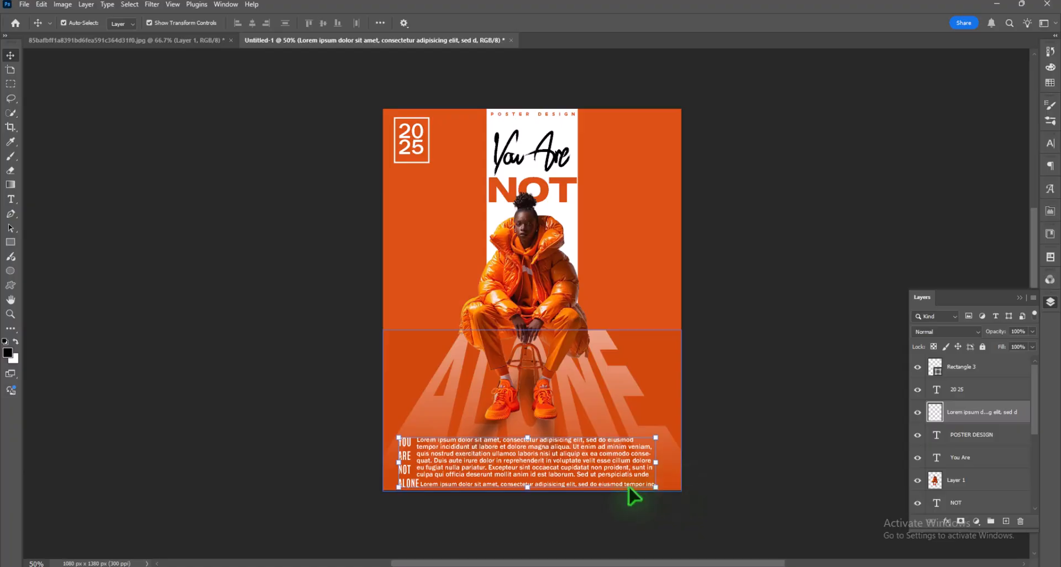
# - Scale the merged bottom text to about 82% and align its left edge with the "20 25" frame
pyautogui.moveTo(656, 487); pyautogui.dragTo(610, 459)
pyautogui.moveTo(528, 458)
pyautogui.mouseDown()
pyautogui.moveTo(548, 458)
pyautogui.moveTo(522, 457)
pyautogui.mouseUp()
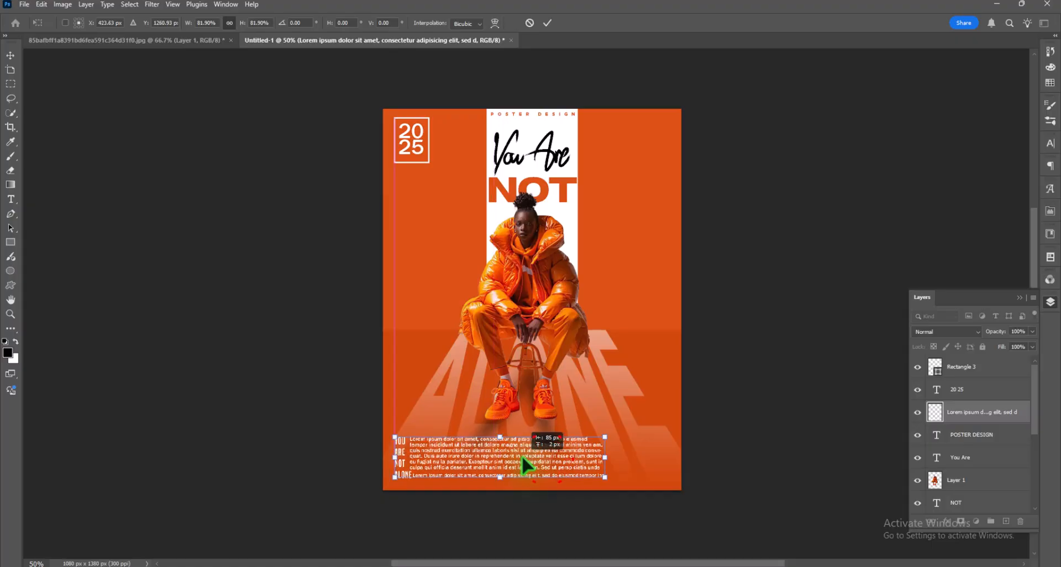
pyautogui.click(788, 453)
# - Switch to File Explorer and place BARCODE.png from the desktop's POSTER AC folder into the poster
pyautogui.click(517, 564)
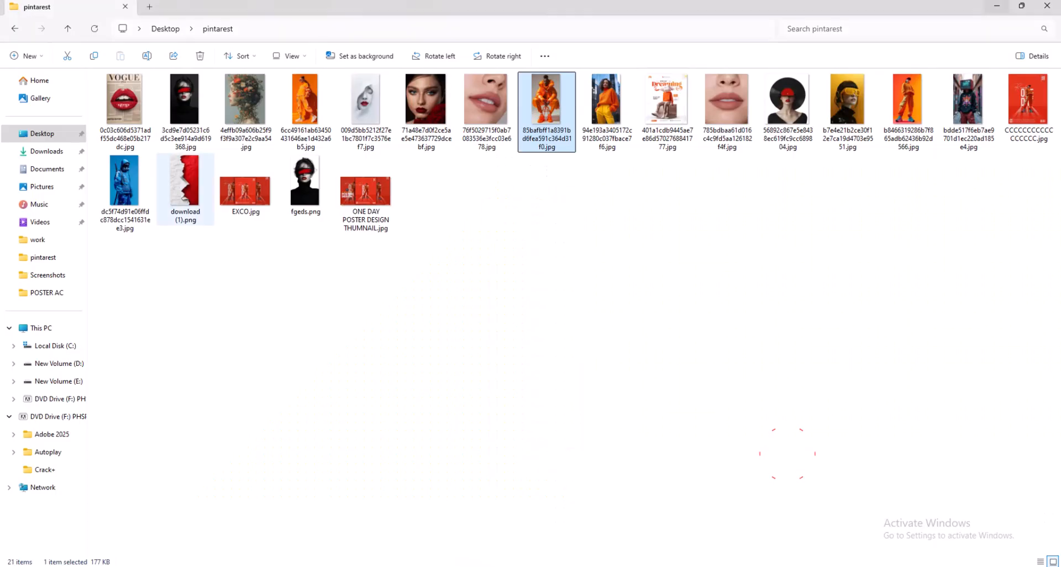
pyautogui.click(51, 133)
pyautogui.doubleClick(360, 135)
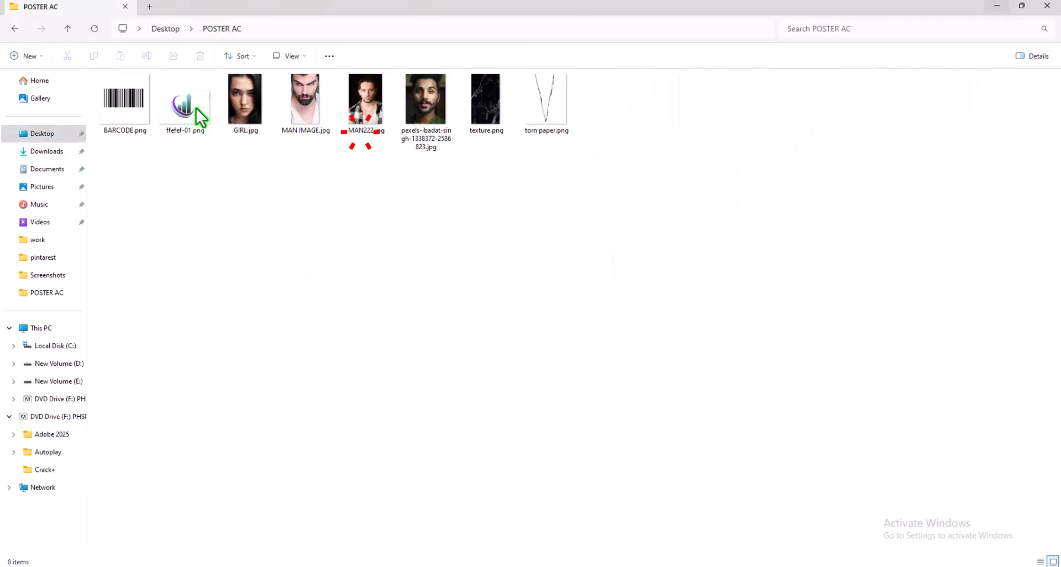
pyautogui.click(144, 100)
pyautogui.moveTo(123, 99); pyautogui.dragTo(628, 426)
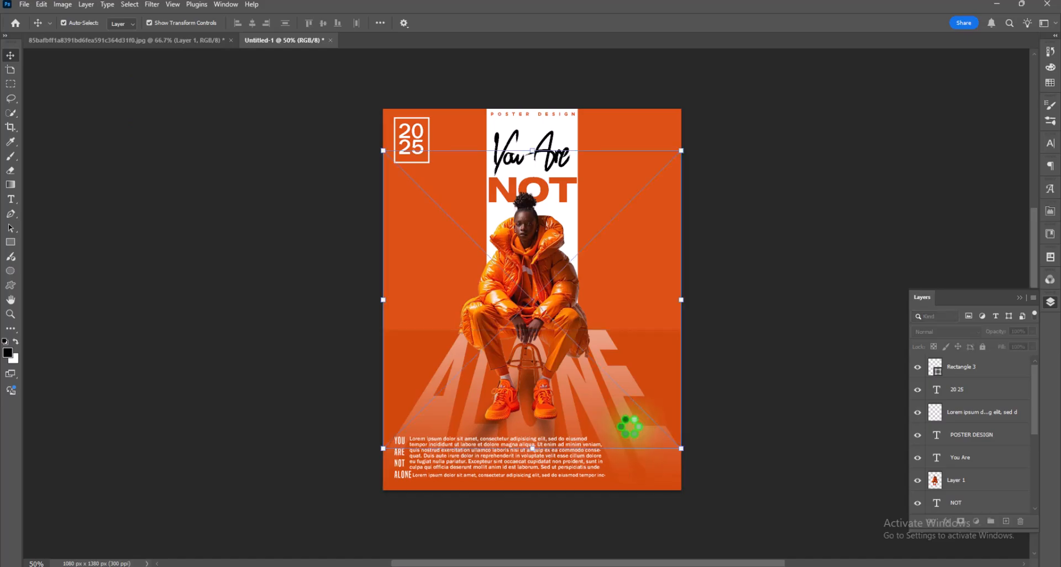
# - Shrink the barcode and position it in the poster's lower right corner, level with the bottom text
pyautogui.moveTo(532, 449); pyautogui.dragTo(535, 228)
pyautogui.moveTo(545, 190); pyautogui.dragTo(654, 459)
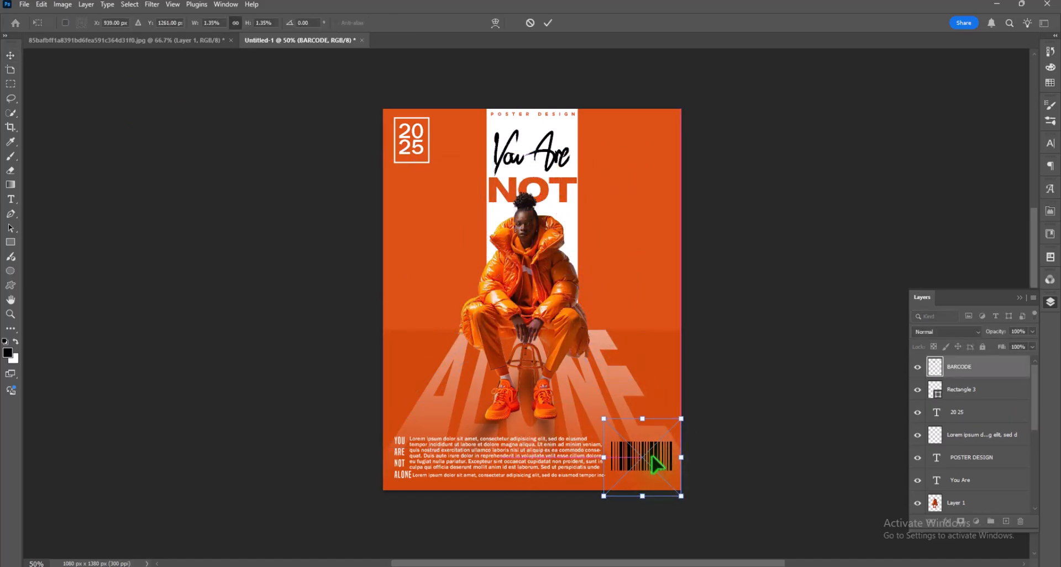
pyautogui.moveTo(642, 497); pyautogui.dragTo(642, 488)
pyautogui.moveTo(645, 447); pyautogui.dragTo(648, 454)
pyautogui.press('Return')
# - Turn the barcode white with a white Solid Color fill layer clipped to the BARCODE layer
pyautogui.click(977, 521)
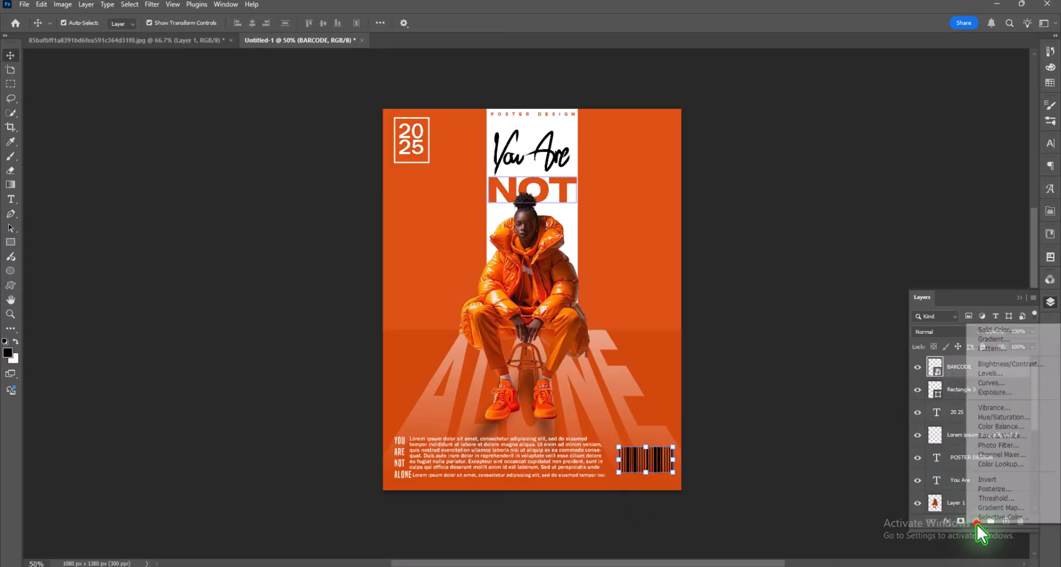
pyautogui.click(982, 330)
pyautogui.moveTo(671, 331); pyautogui.dragTo(642, 278)
pyautogui.click(896, 292)
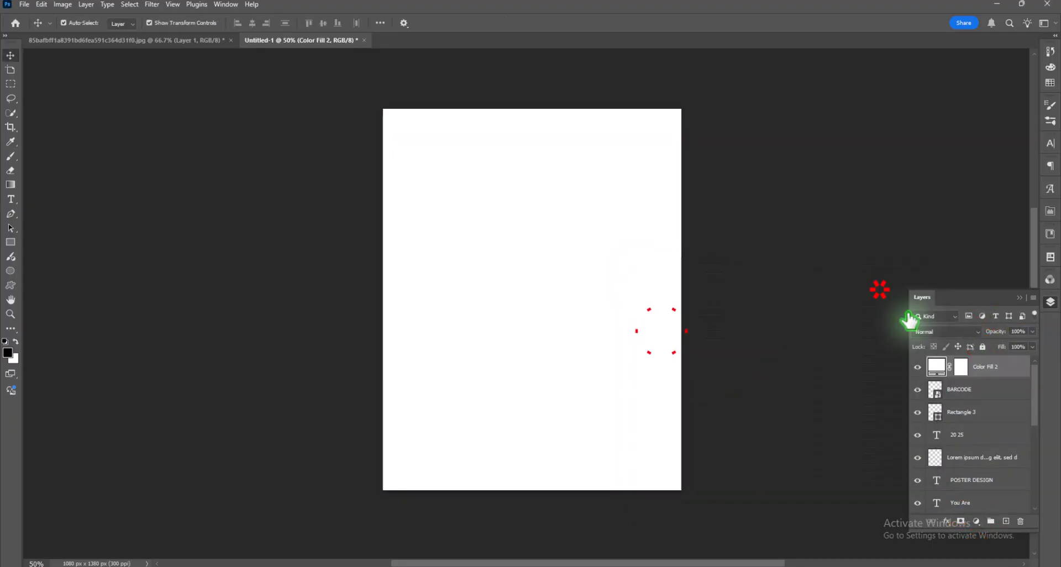
pyautogui.keyDown('alt'); pyautogui.click(988, 379); pyautogui.keyUp('alt')
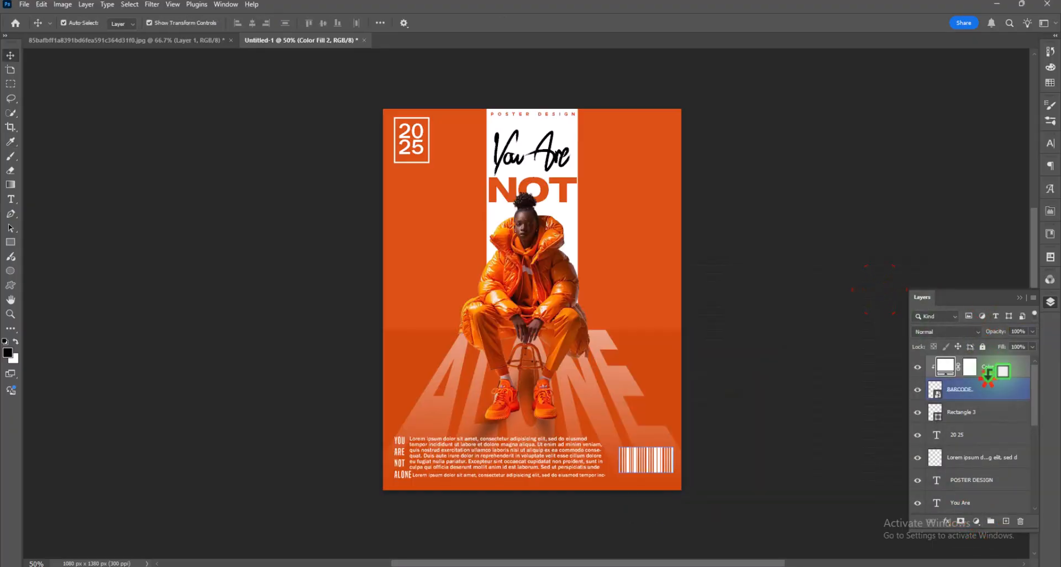
pyautogui.click(155, 208)
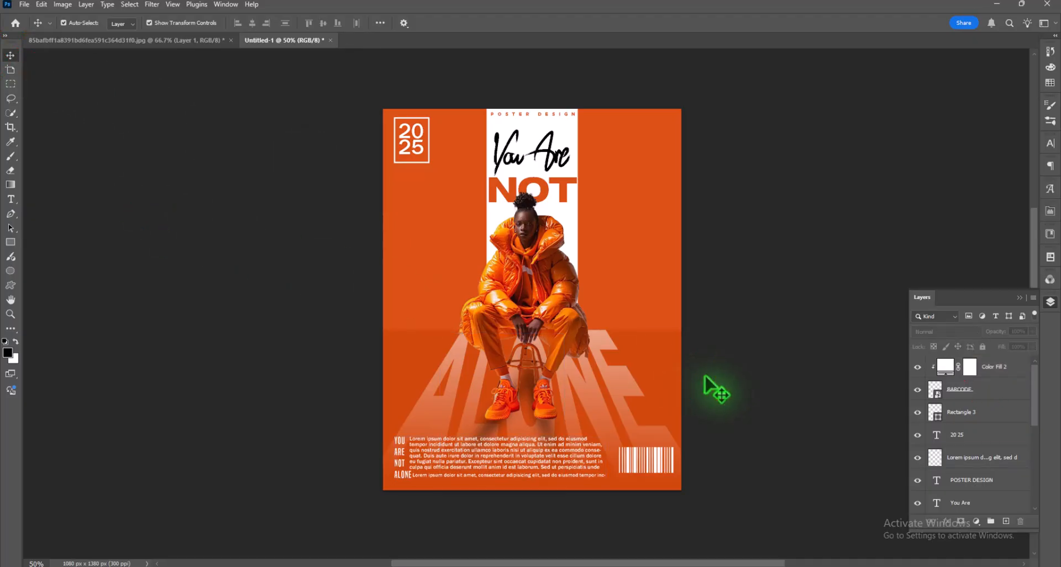
# - Stamp all visible layers into a new layer above the white Color Fill 2 layer
pyautogui.click(1004, 368)
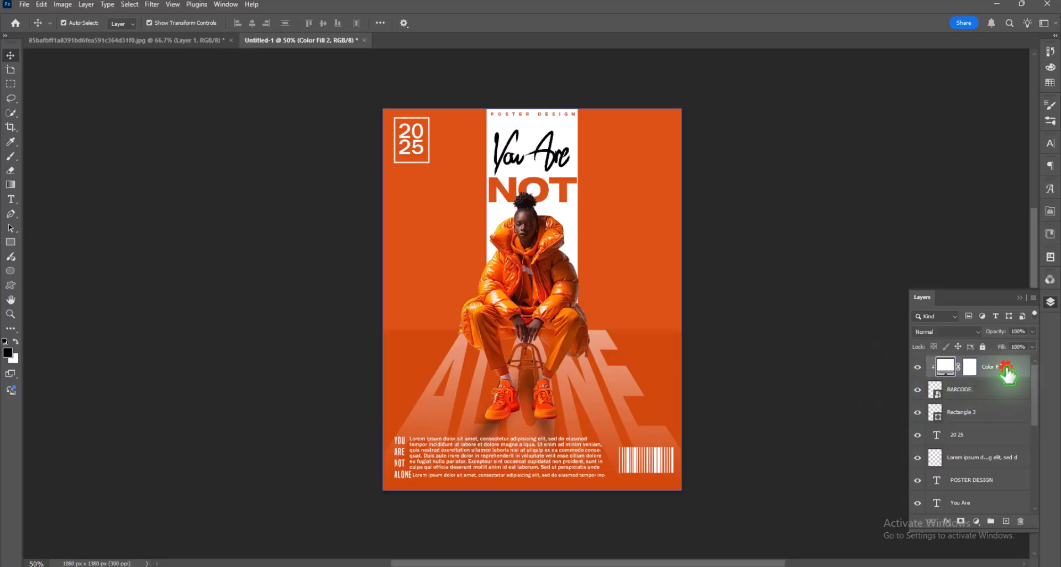
pyautogui.hotkey('ctrl', 'shift', 'alt', 'e')
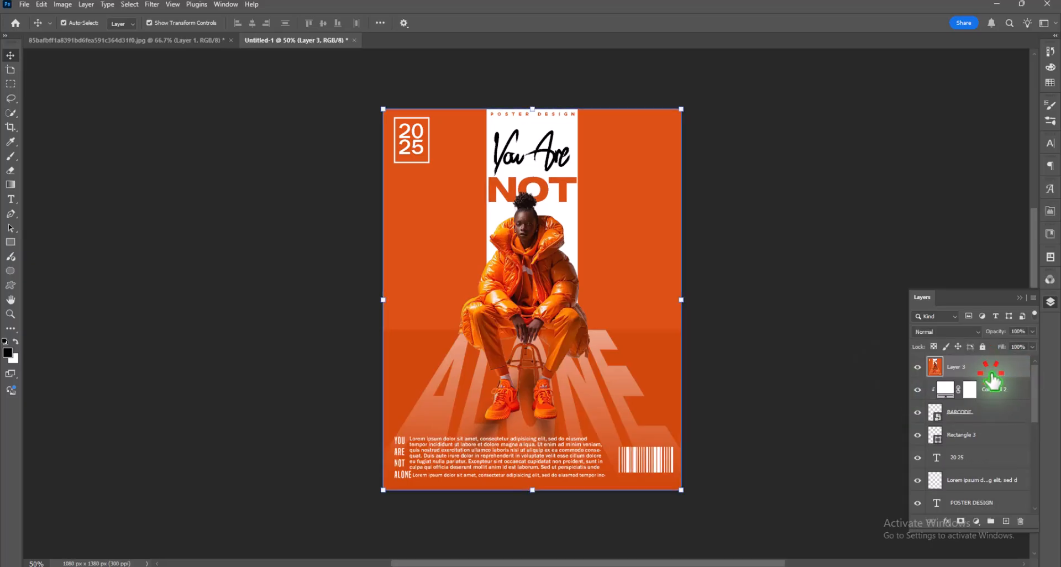
pyautogui.click(10, 242)
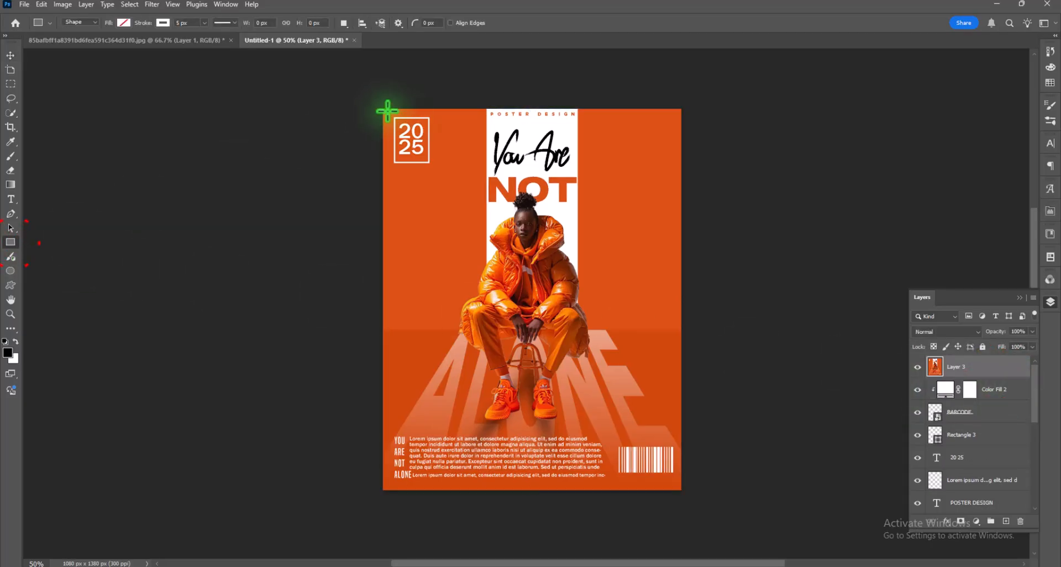
pyautogui.moveTo(387, 111); pyautogui.dragTo(681, 491)
pyautogui.click(1055, 300)
pyautogui.hotkey('ctrl', 'z')
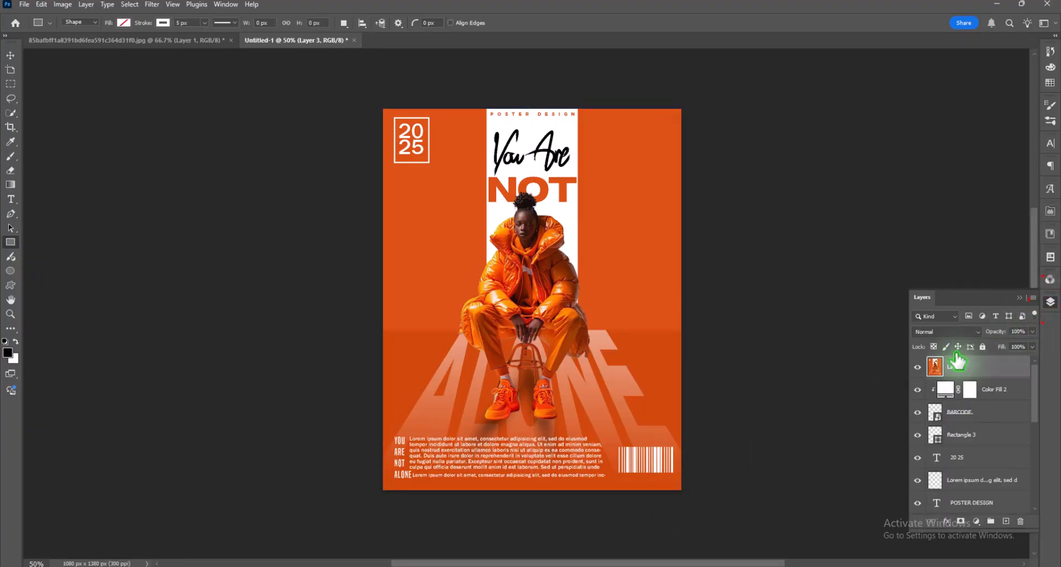
# - Add a Solid Color fill layer above the stamped layer, using the orange sampled from the poster background
pyautogui.click(977, 522)
pyautogui.click(984, 330)
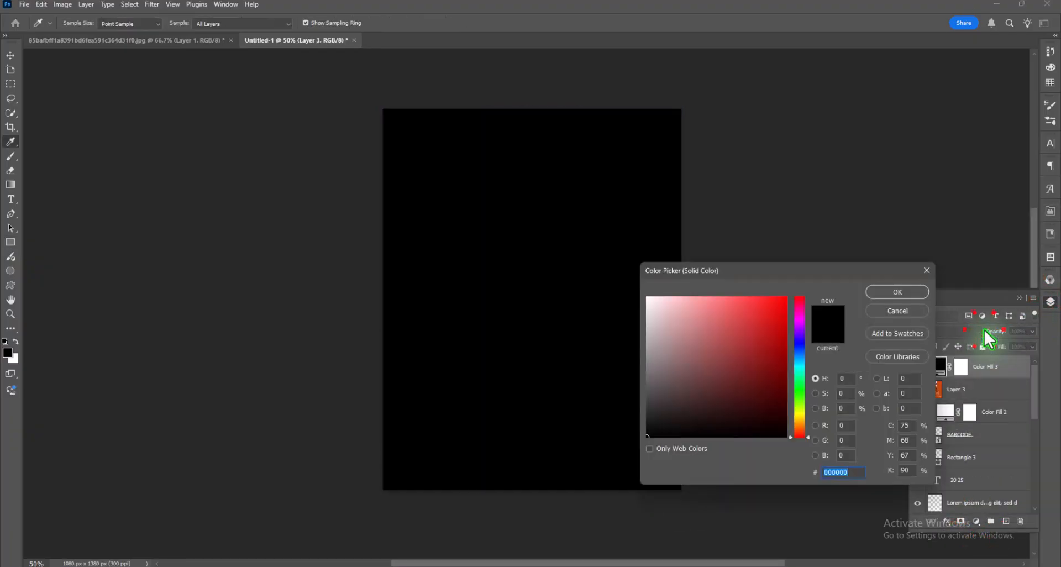
pyautogui.click(906, 296)
pyautogui.moveTo(953, 366); pyautogui.dragTo(940, 343)
pyautogui.doubleClick(942, 390)
pyautogui.click(631, 229)
pyautogui.click(898, 292)
# - Set the orange fill layer to Multiply blending at 25% opacity
pyautogui.click(935, 334)
pyautogui.click(930, 306)
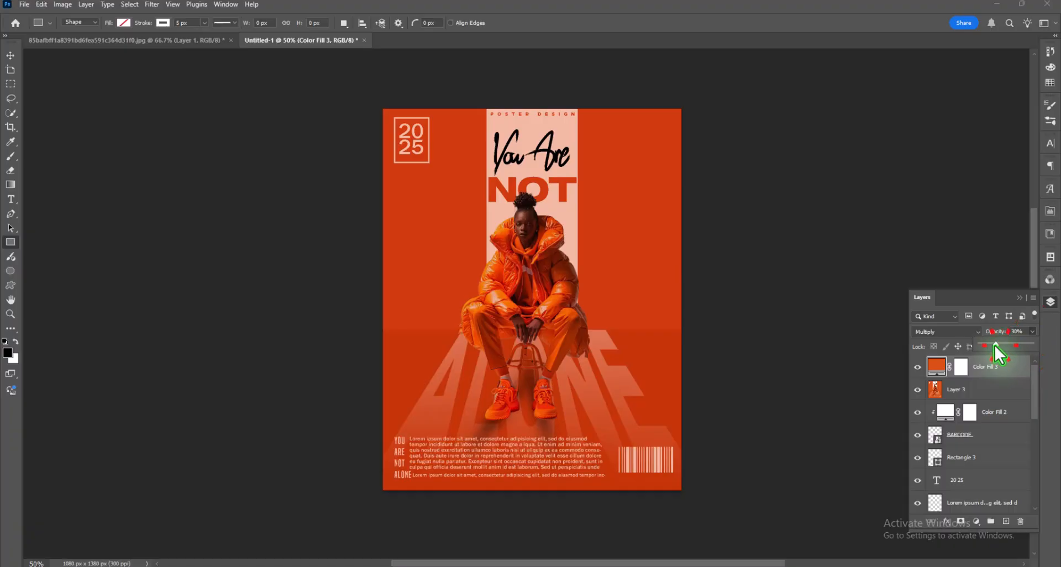
pyautogui.moveTo(999, 354); pyautogui.dragTo(992, 351)
# - Convert the orange fill layer to a smart object and apply the Grain texture from the Filter Gallery
pyautogui.click(152, 4)
pyautogui.click(161, 77)
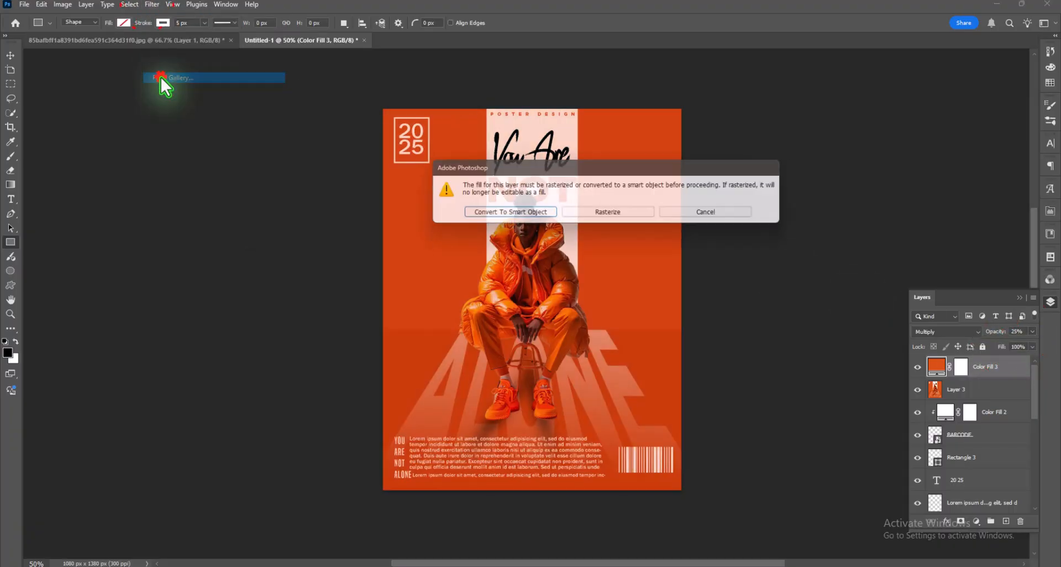
pyautogui.click(513, 213)
pyautogui.click(817, 119)
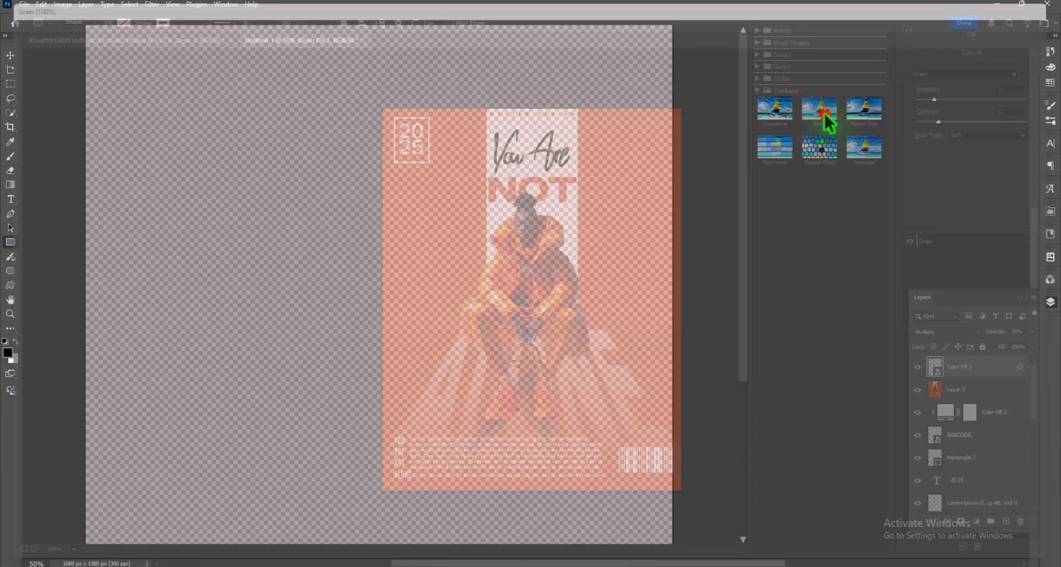
pyautogui.click(825, 120)
pyautogui.click(577, 304)
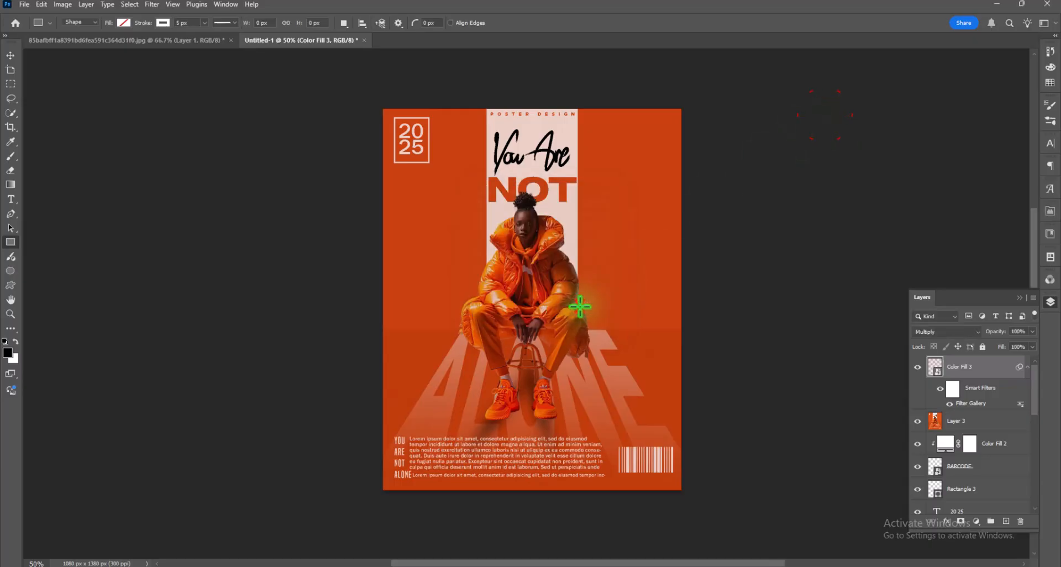
# - Edit the orange fill layer's Grain smart filter, raising its intensity to 42
pyautogui.doubleClick(971, 405)
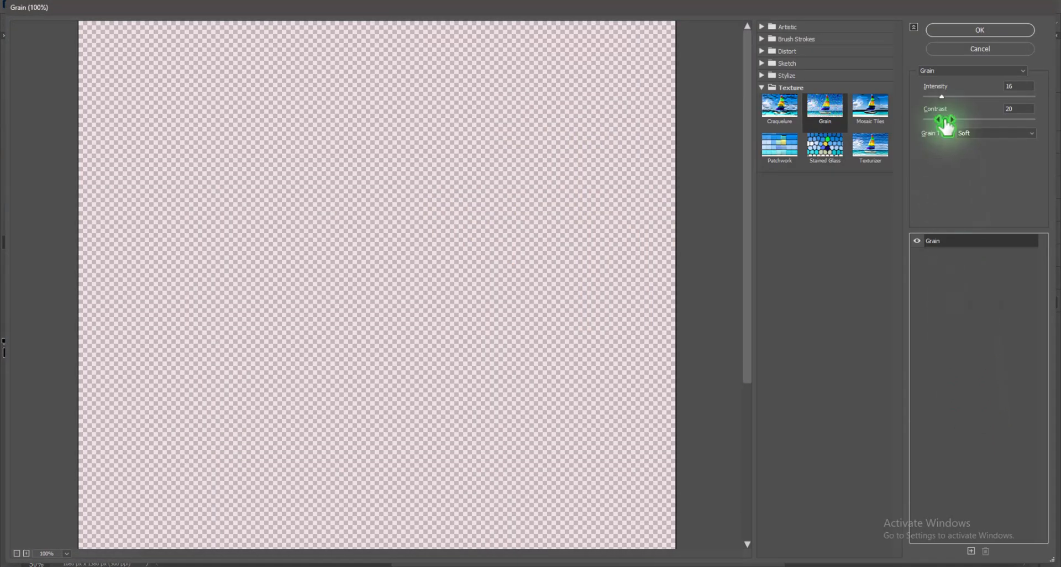
pyautogui.click(941, 98)
pyautogui.rightClick(941, 98)
pyautogui.click(895, 122)
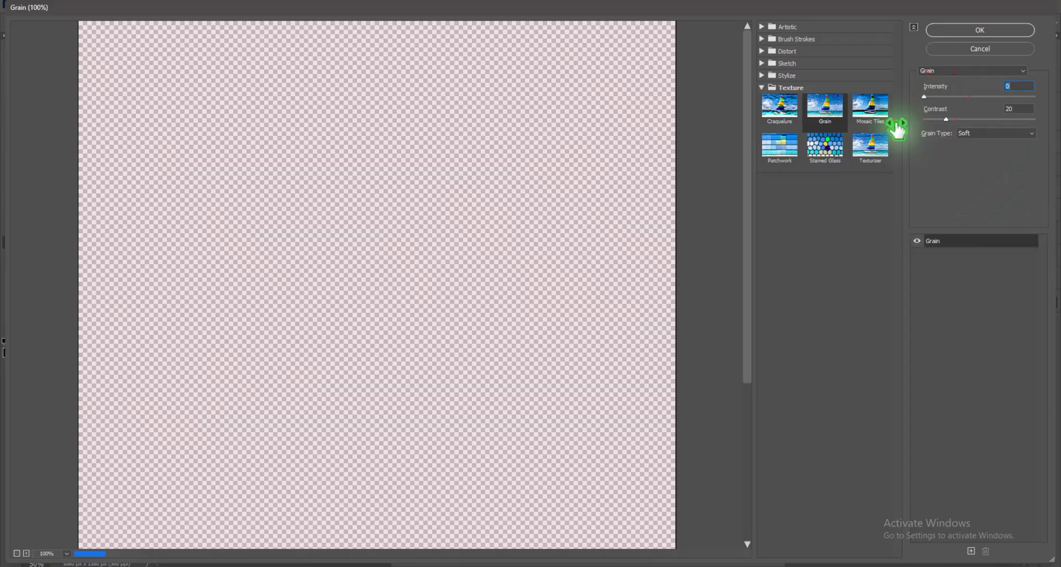
pyautogui.moveTo(924, 98); pyautogui.dragTo(969, 98)
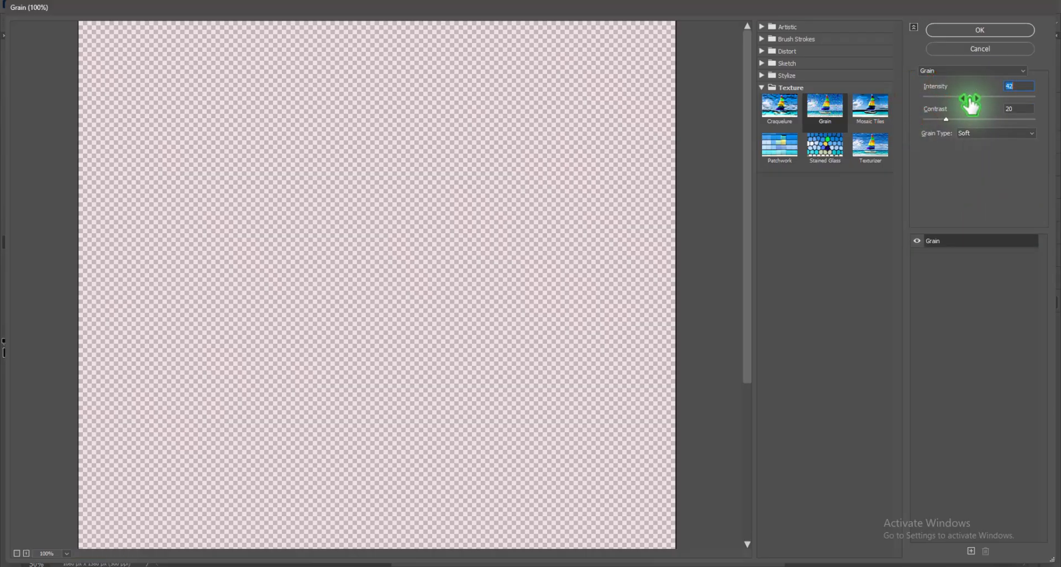
pyautogui.press('Return')
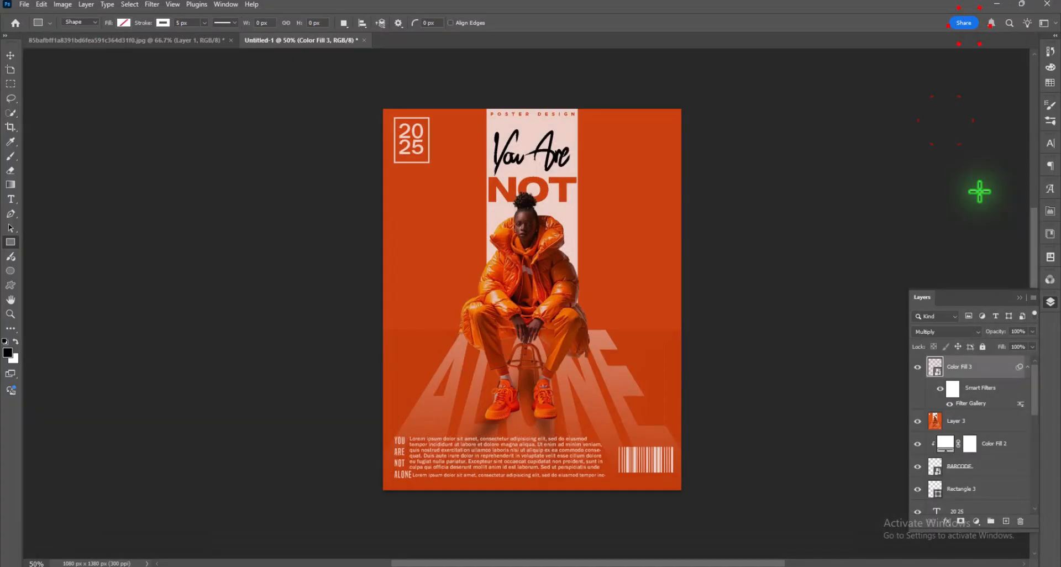
pyautogui.click(978, 420)
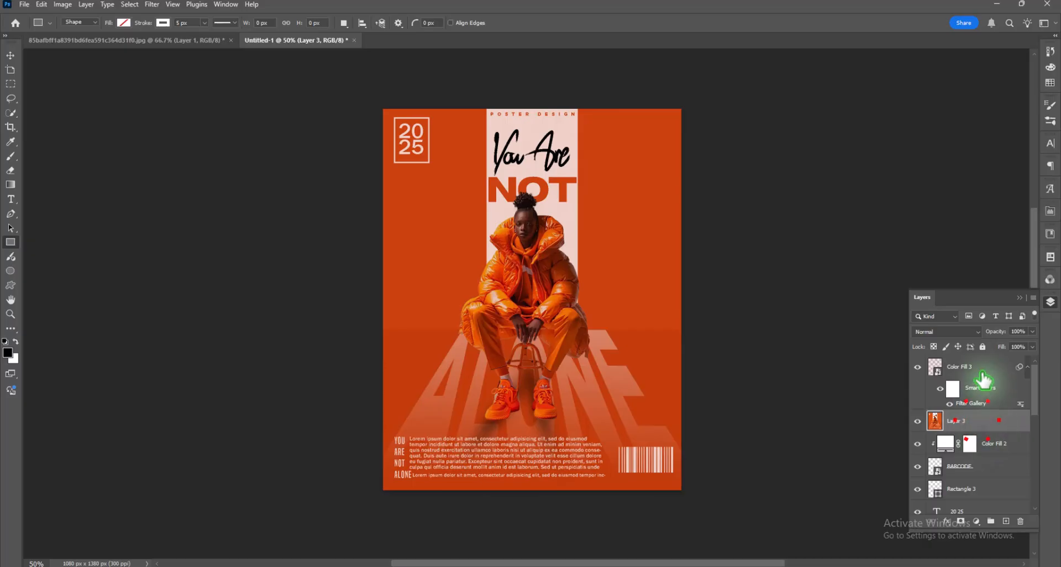
pyautogui.click(982, 372)
pyautogui.click(983, 385)
pyautogui.click(983, 402)
pyautogui.click(979, 421)
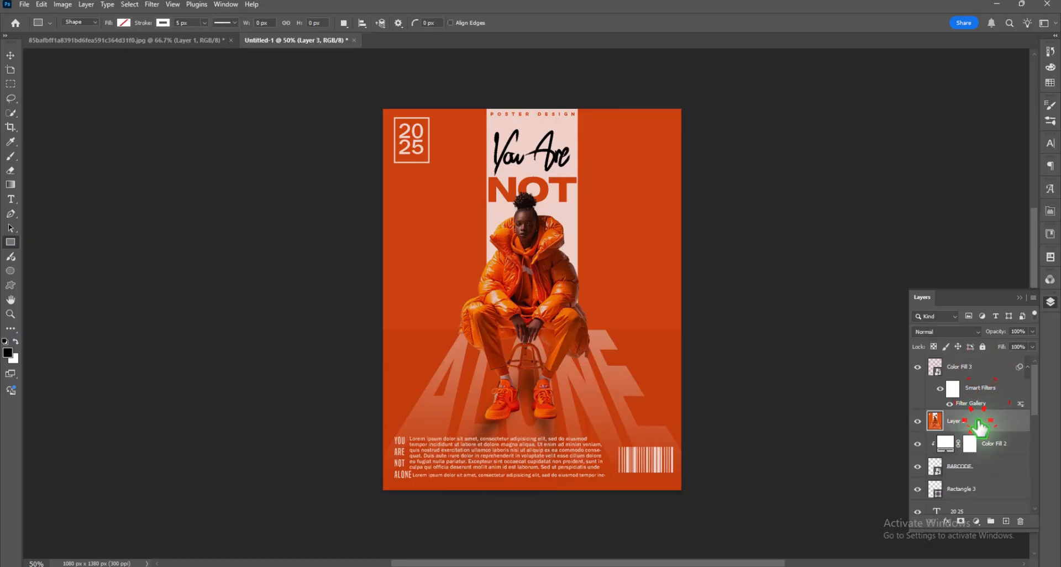
# - Try out blend modes on the grain-filtered Color Fill 3 layer and set it to Color Dodge
pyautogui.click(976, 371)
pyautogui.click(949, 332)
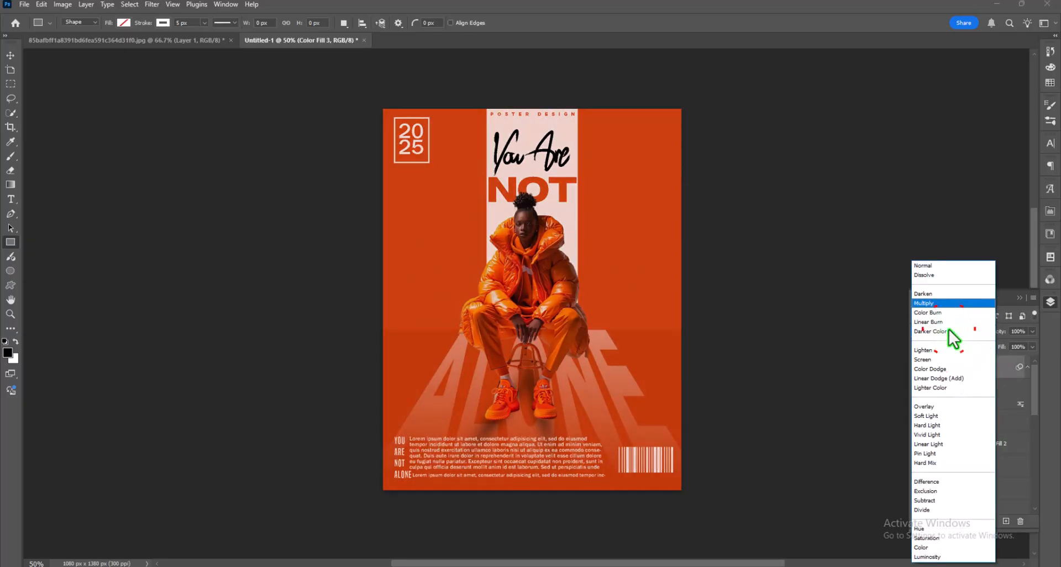
pyautogui.press('Down')
pyautogui.press('Down')
pyautogui.press('Down')
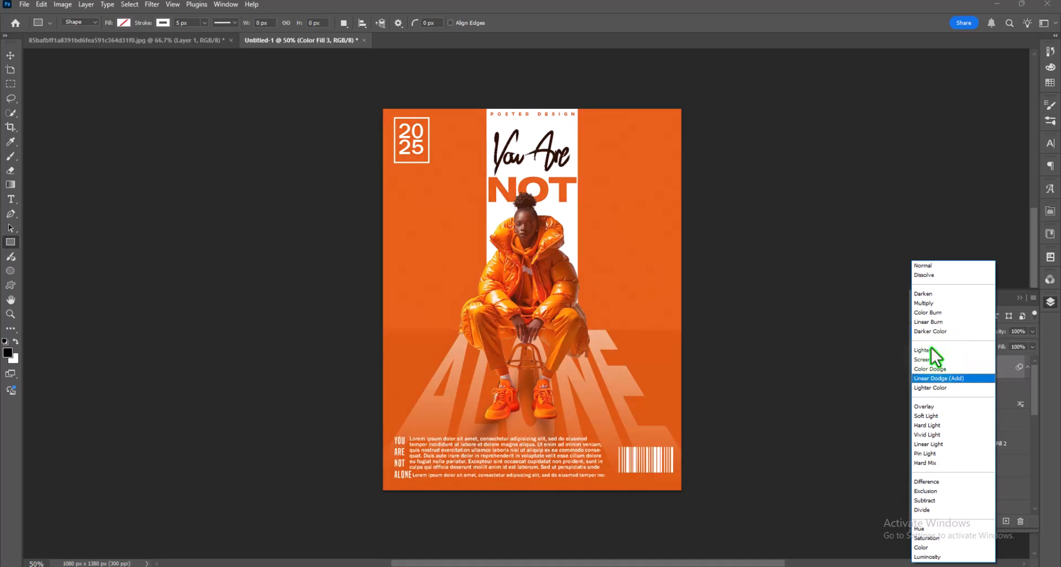
pyautogui.press('Down')
pyautogui.press('Up')
pyautogui.press('Up')
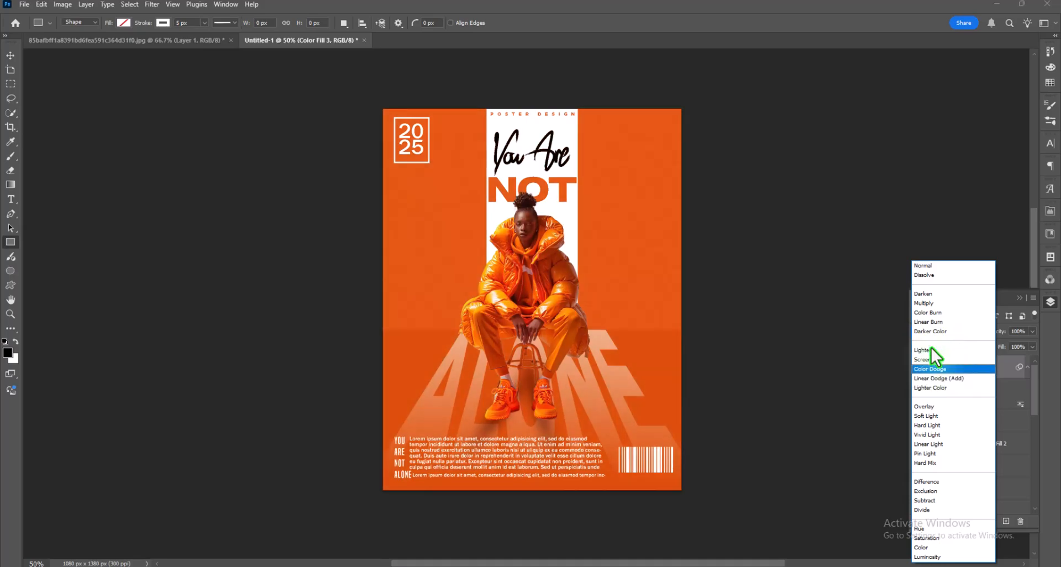
pyautogui.press('Down')
pyautogui.click(932, 367)
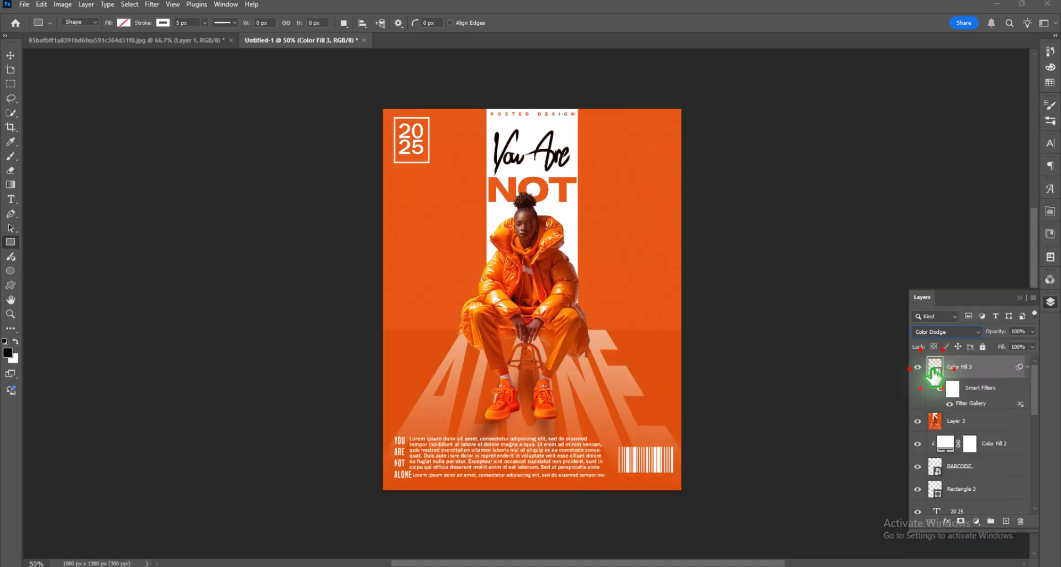